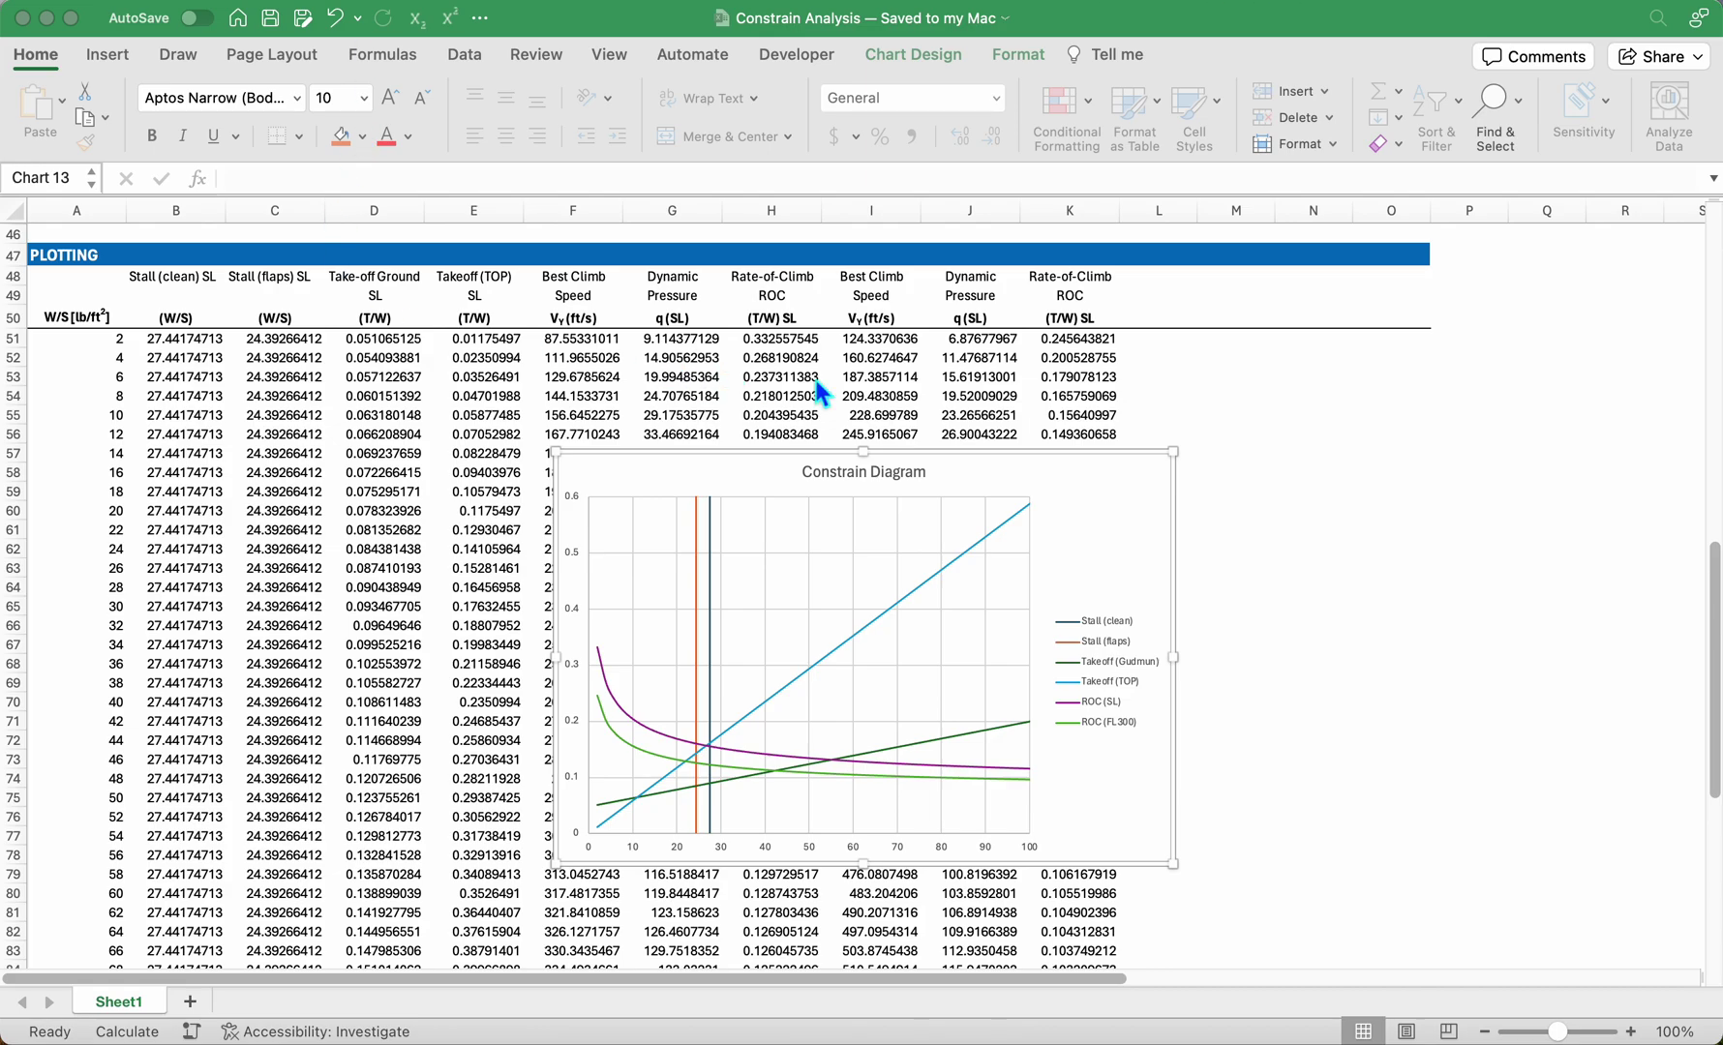
Move the Constrain Diagram chart left and paste the climb-angle triangle picture at K63.
drag(1100, 475, 823, 456)
click(1103, 566)
key(super+v)
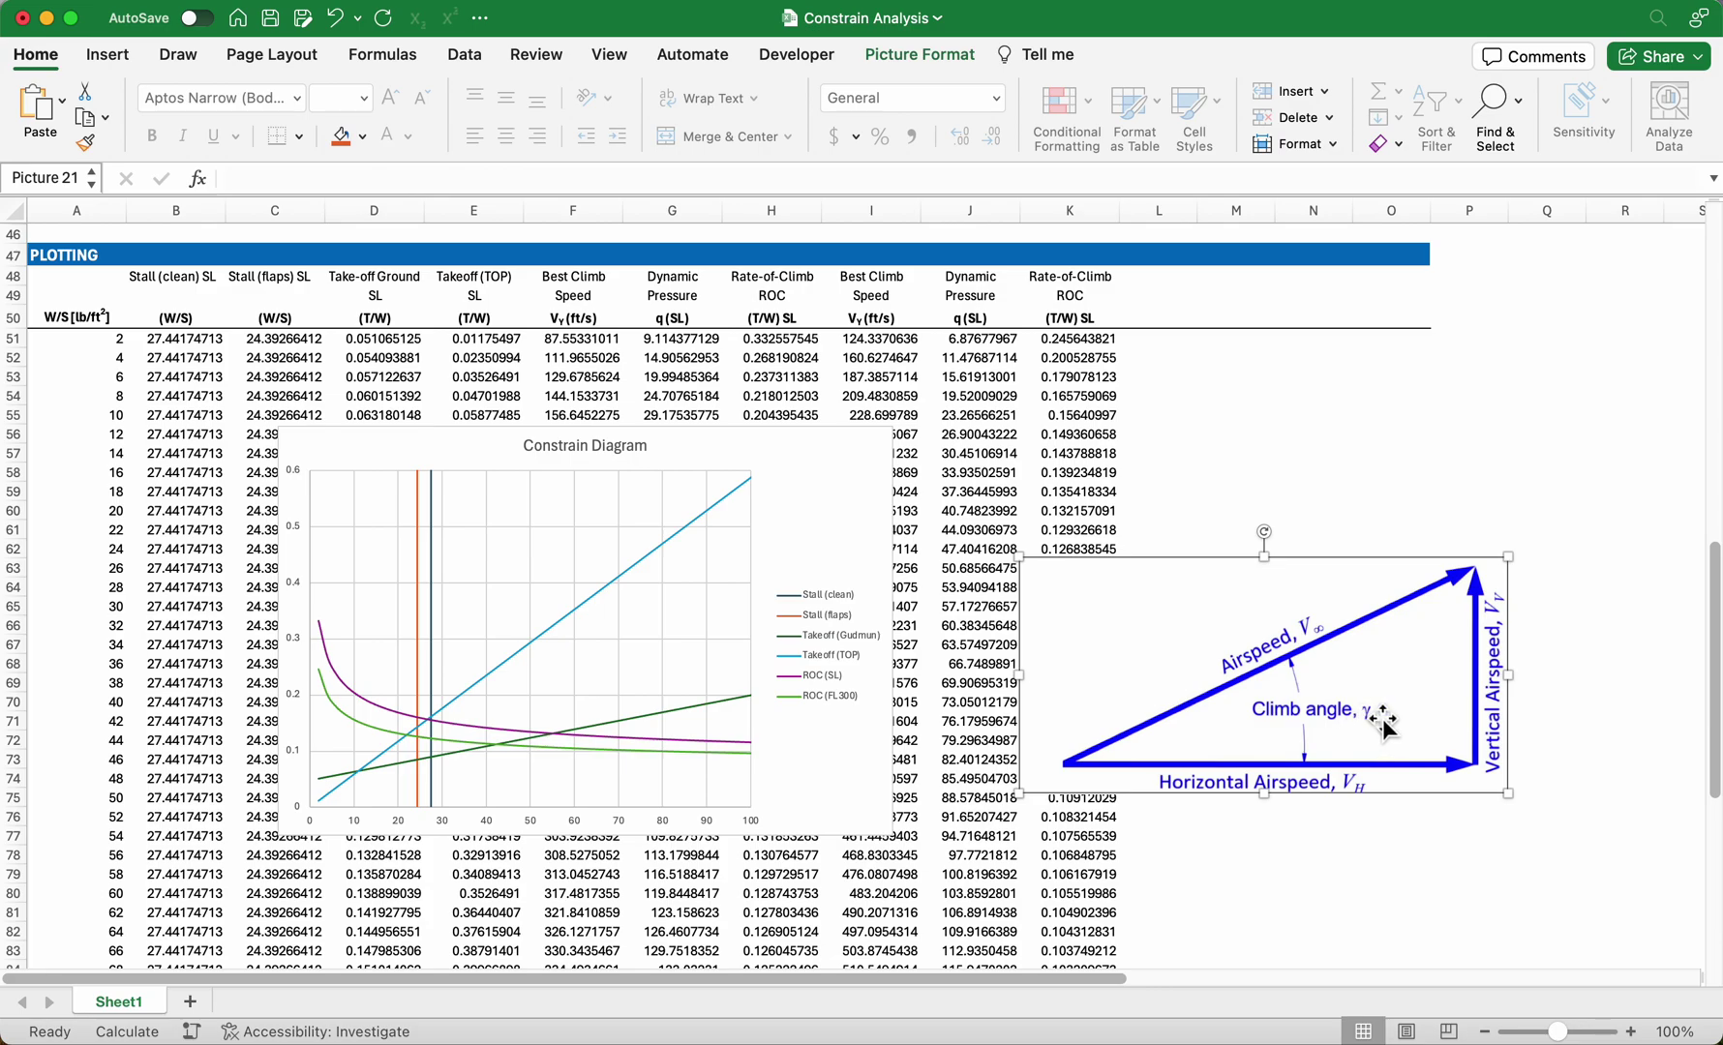
Lower the triangle picture slightly, select L48, and fetch the T/W equation image from another app.
drag(1339, 596, 1341, 610)
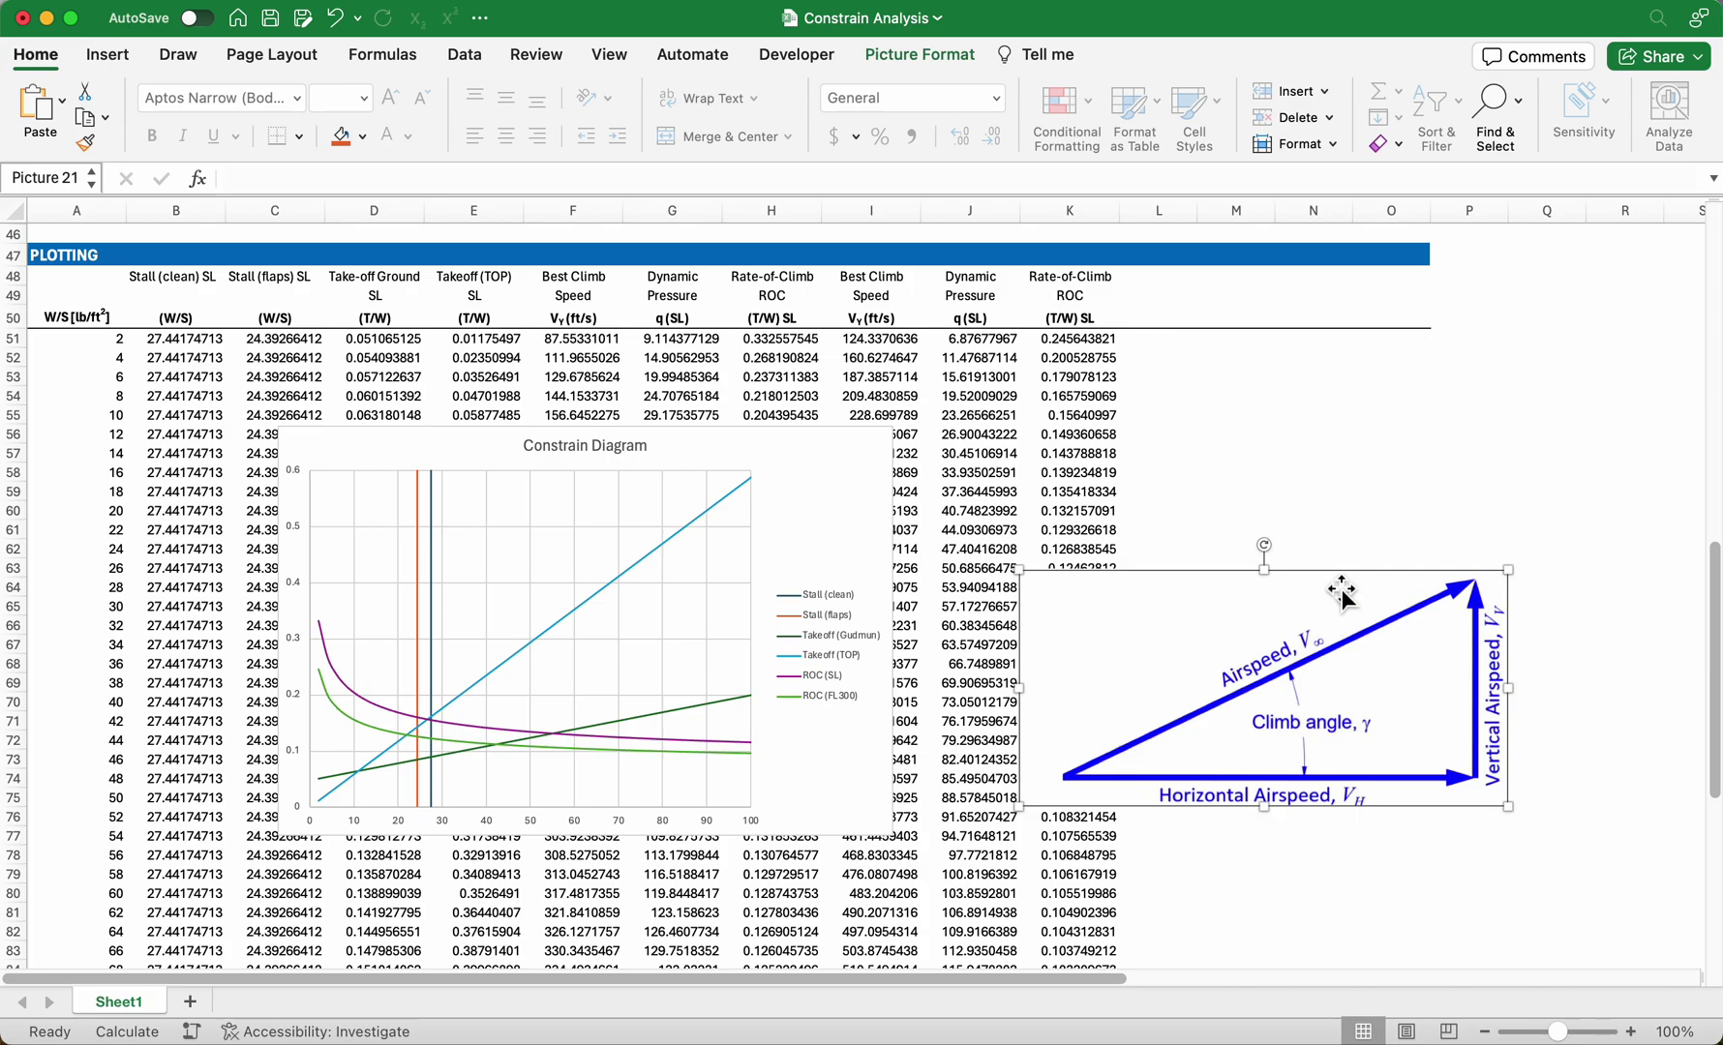
click(1170, 292)
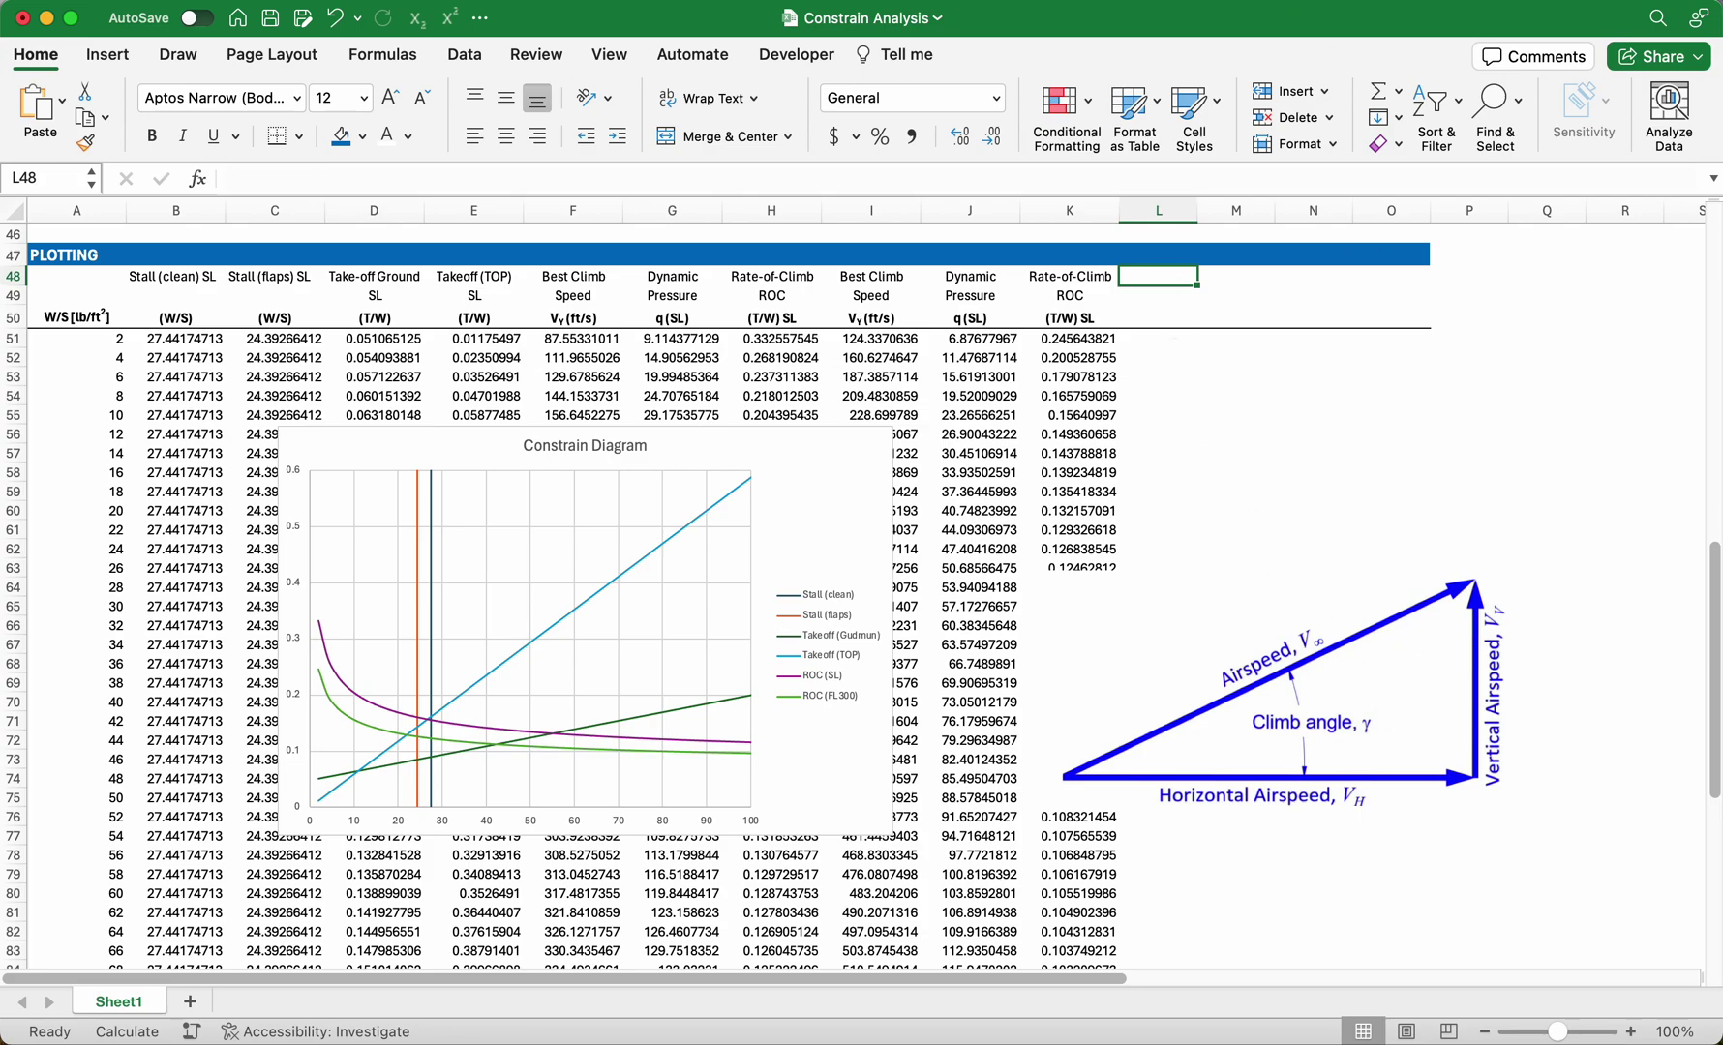
key(super+Tab)
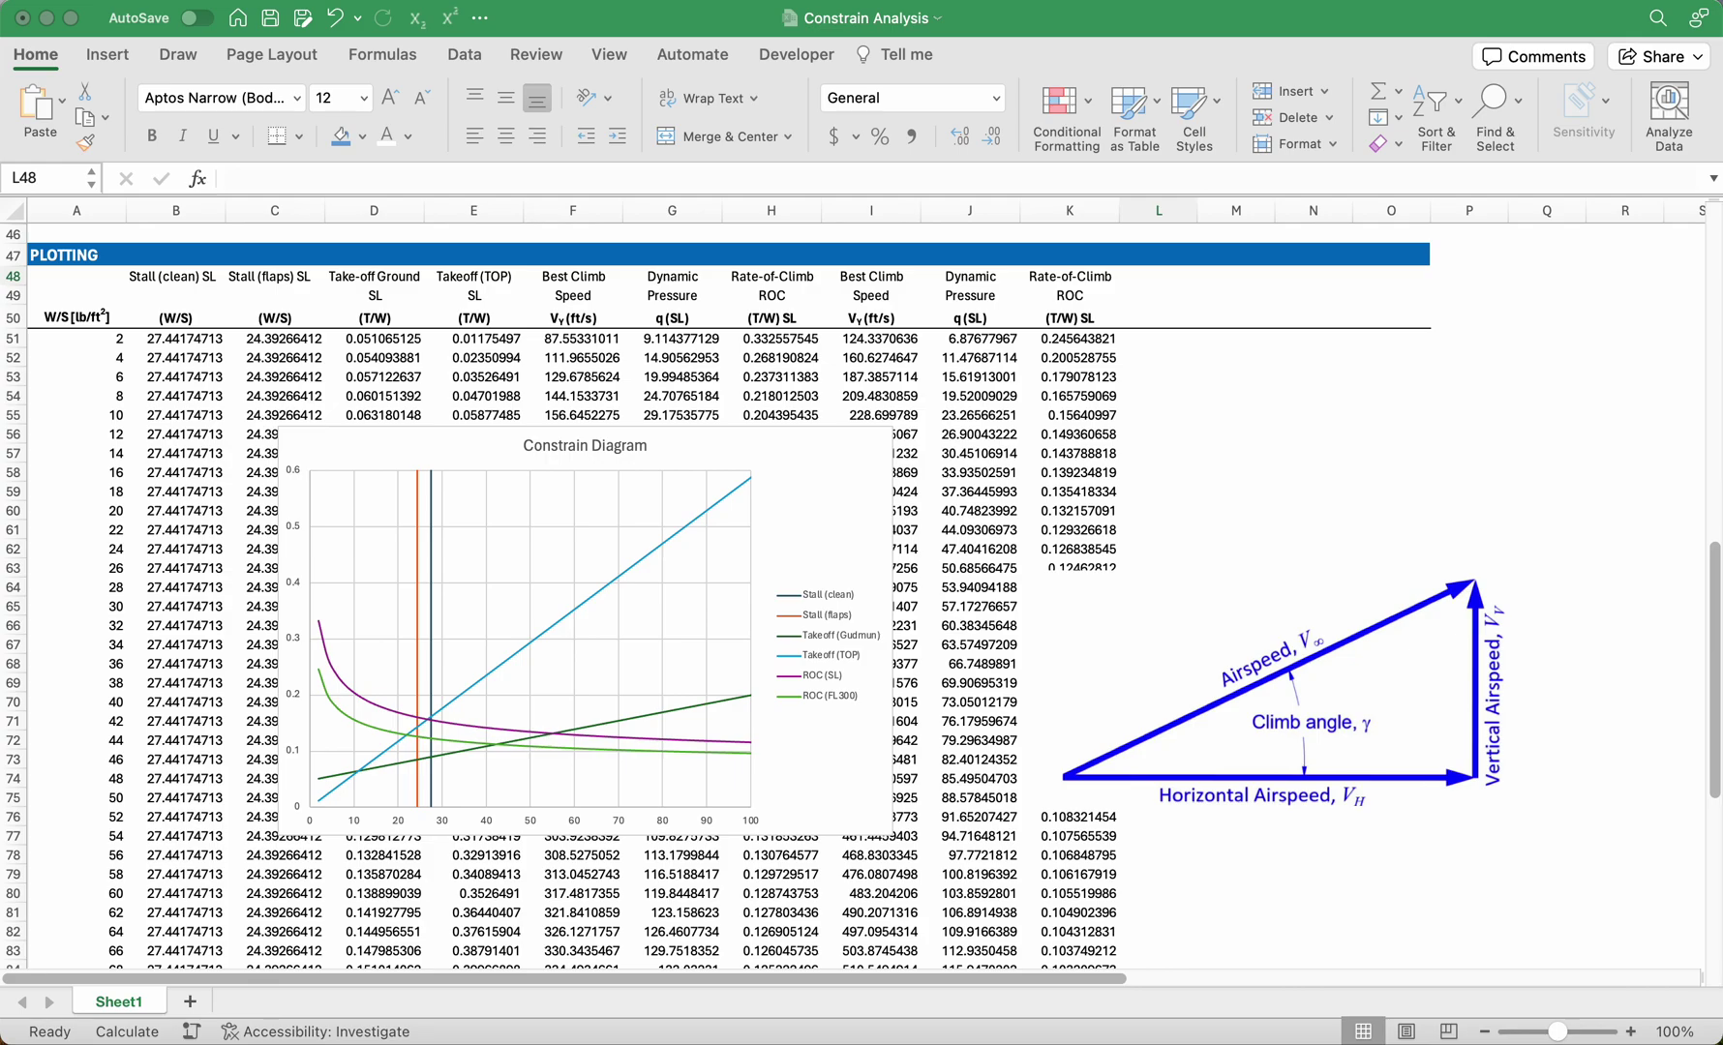
click(1095, 590)
Paste the T/W = sinγ + 1/LDmax equation picture and place it above the triangle beside the chart.
key(super+v)
drag(1308, 376, 1176, 531)
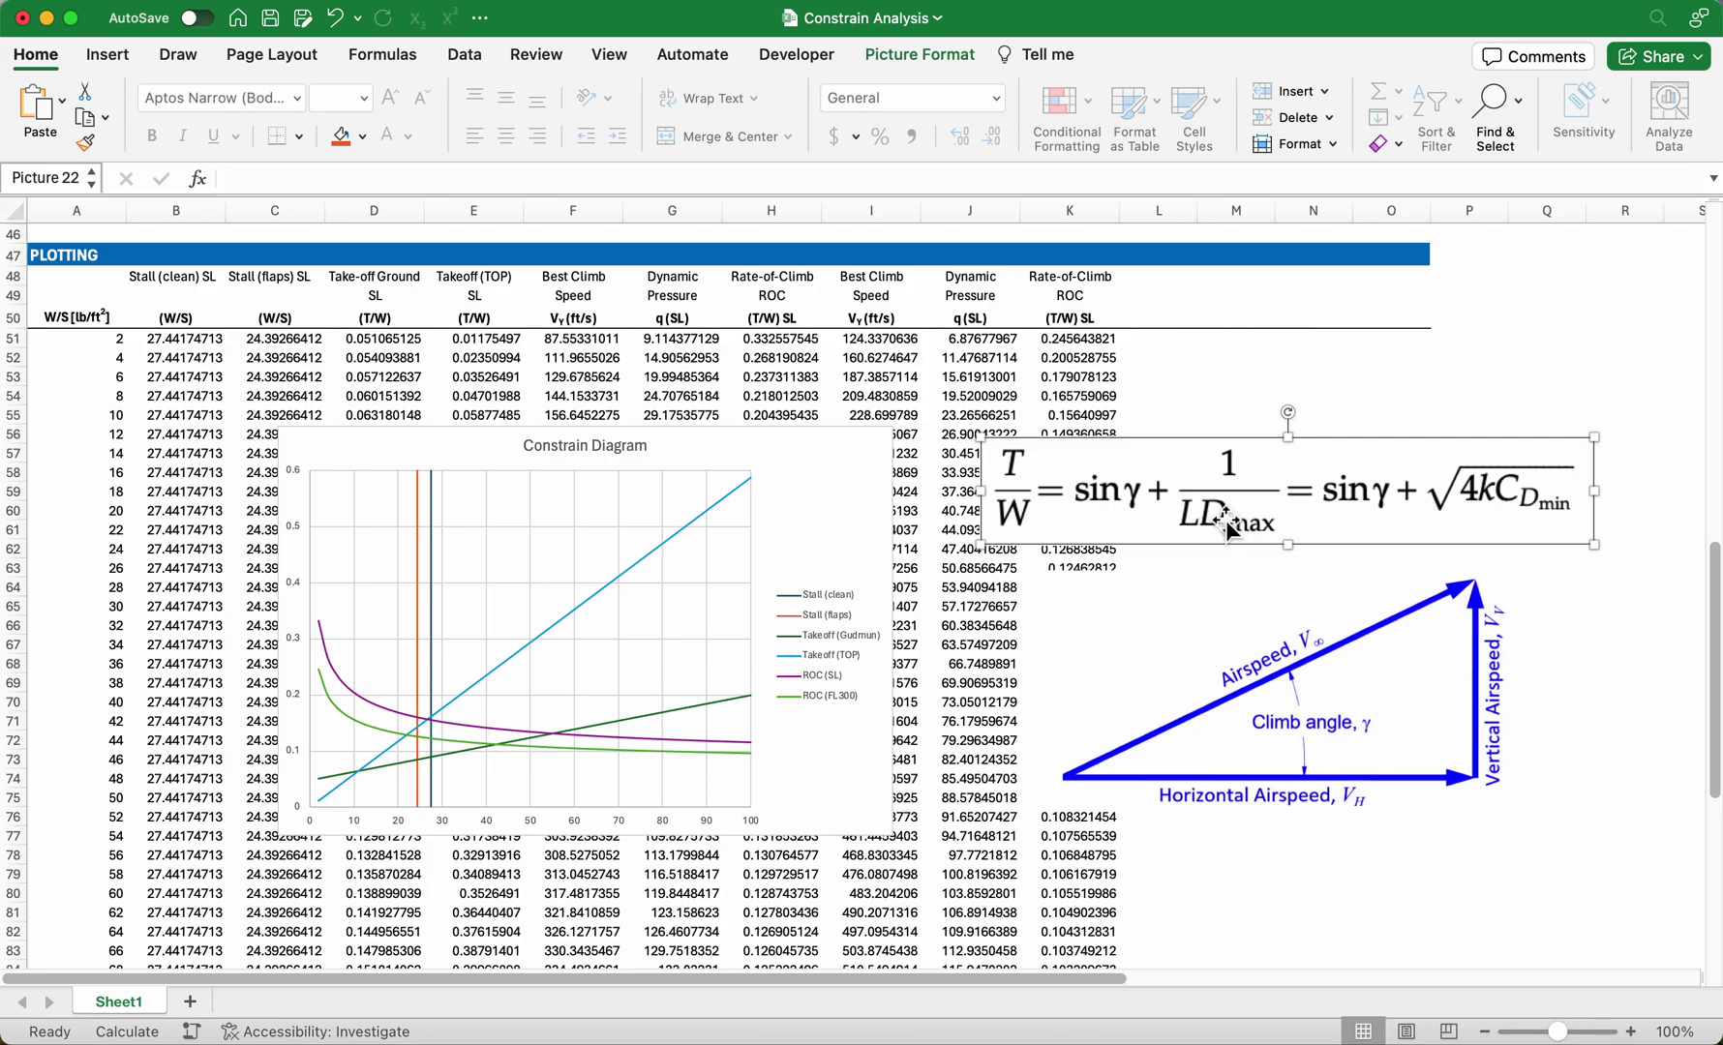
drag(1189, 496, 1254, 496)
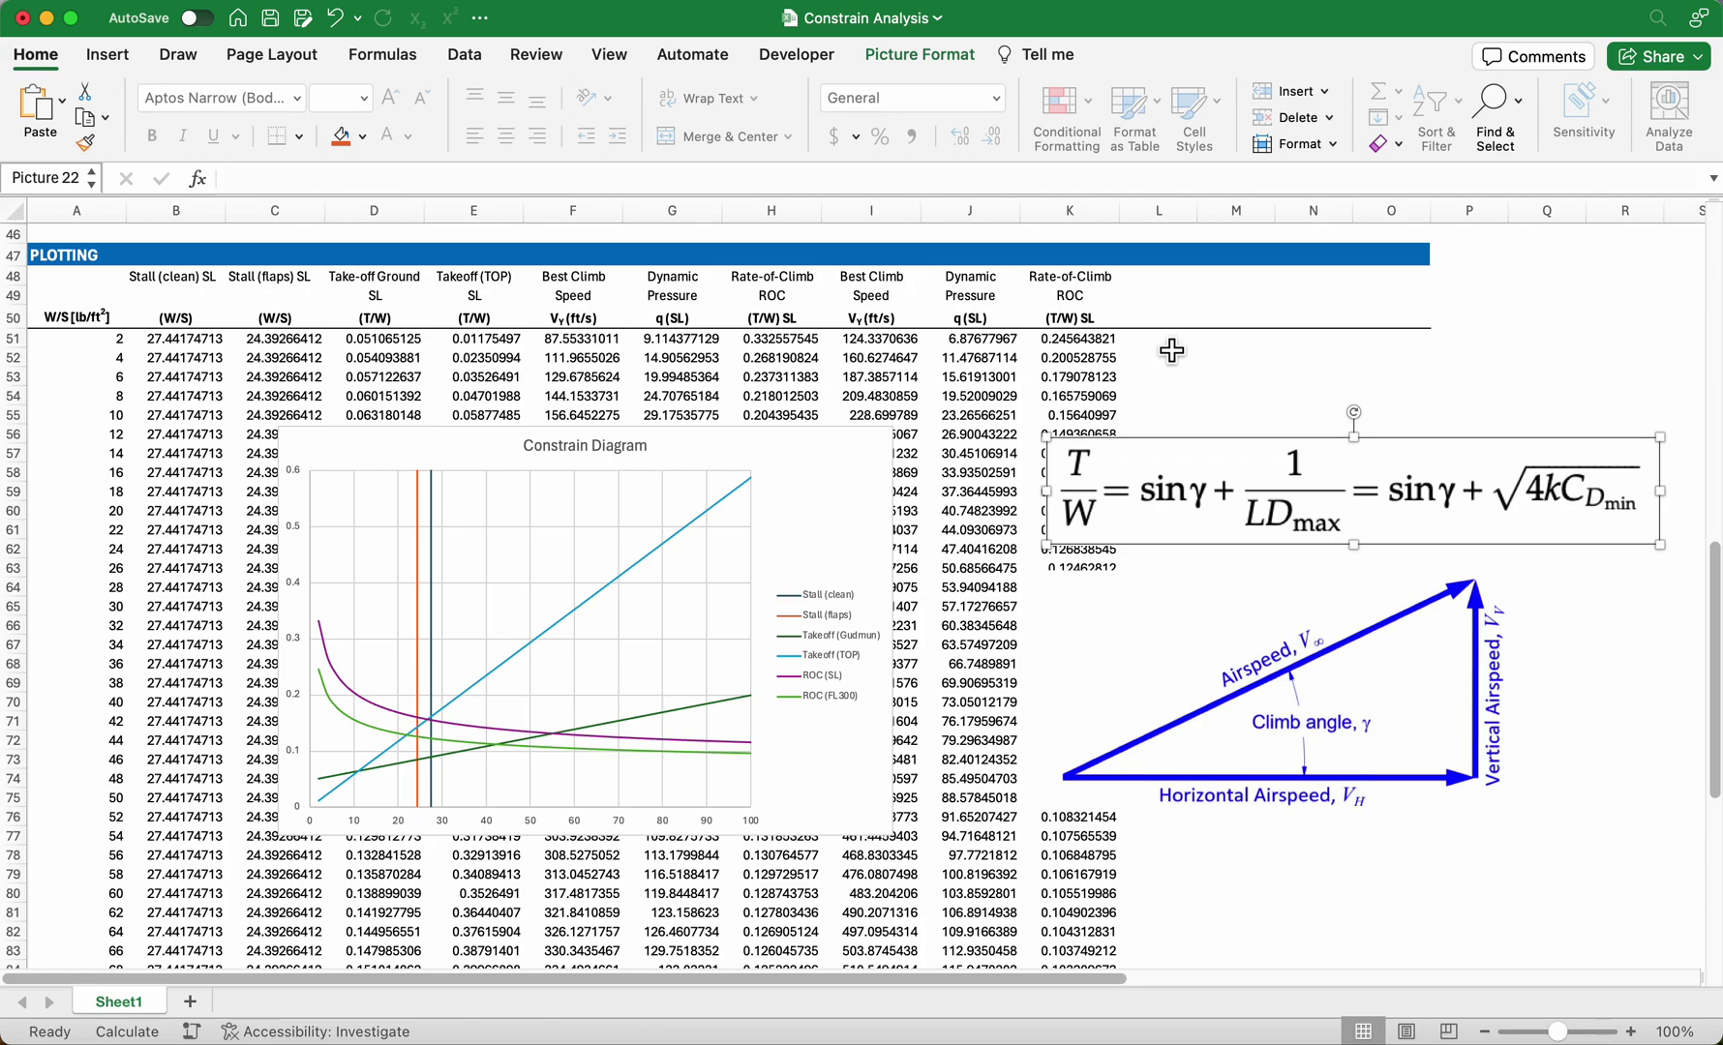
click(1177, 287)
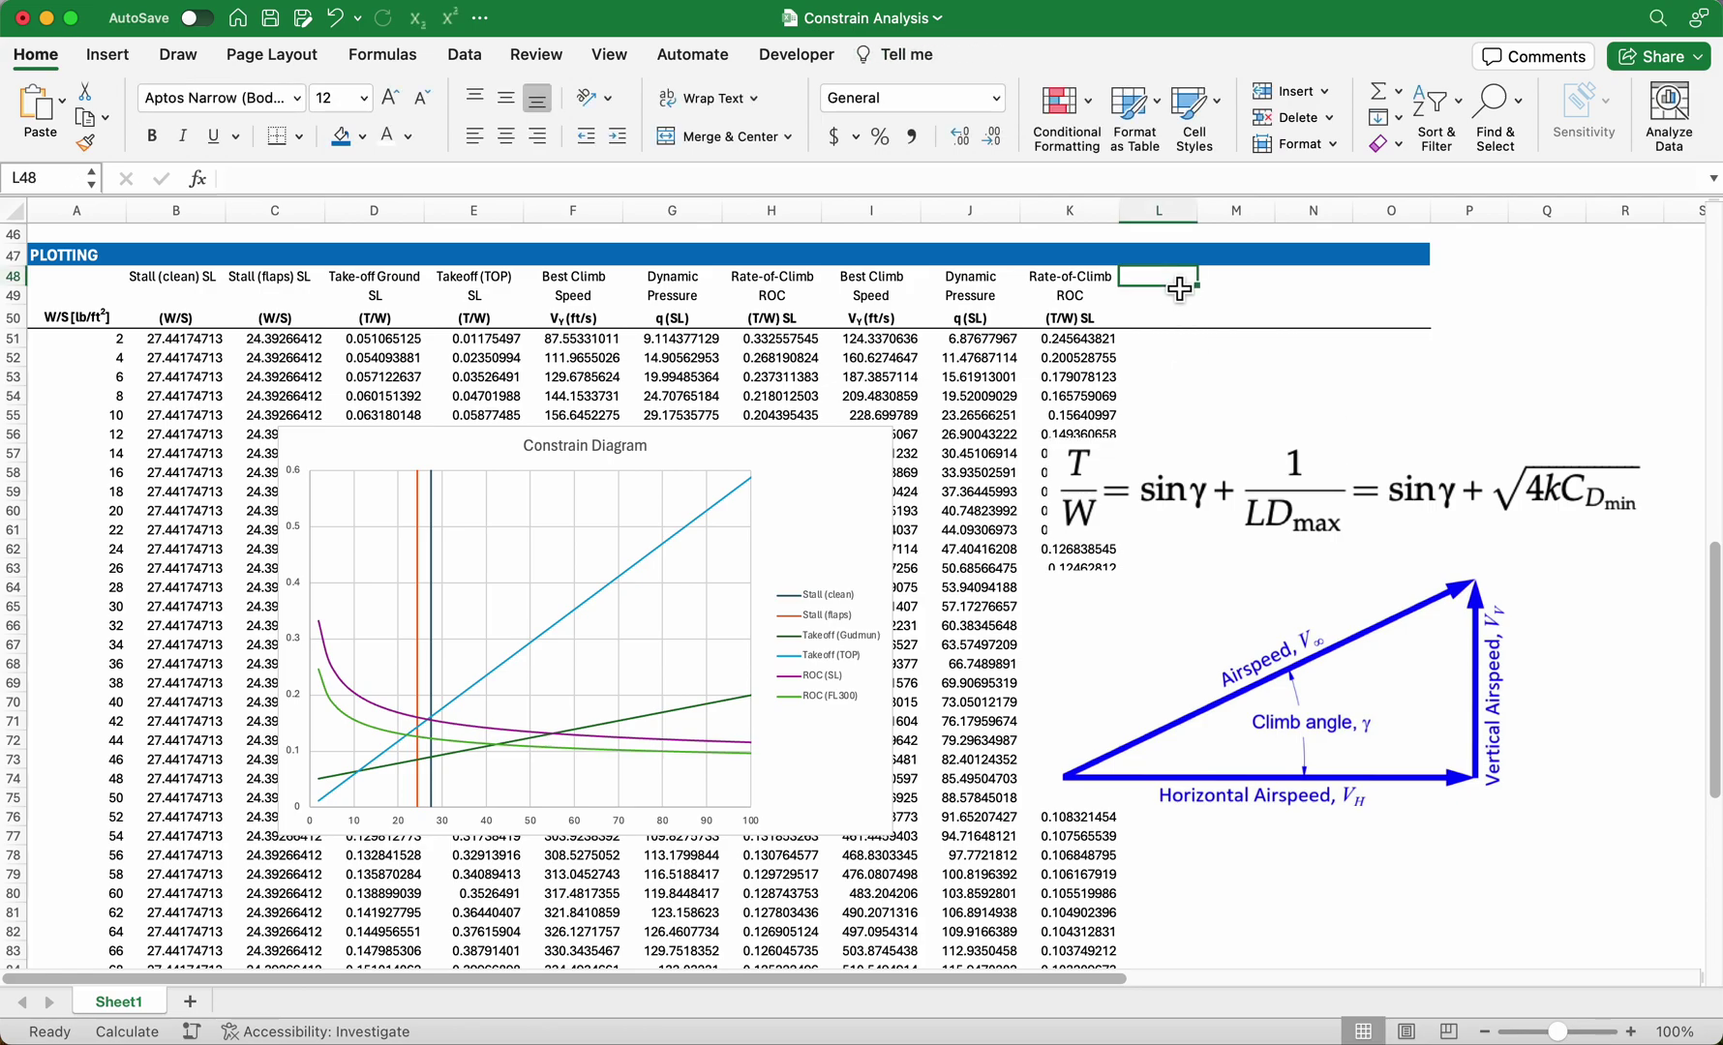
Enter the header 'Climb Angle' in L48 and the label '(T/W) SL' in L50.
text(C)
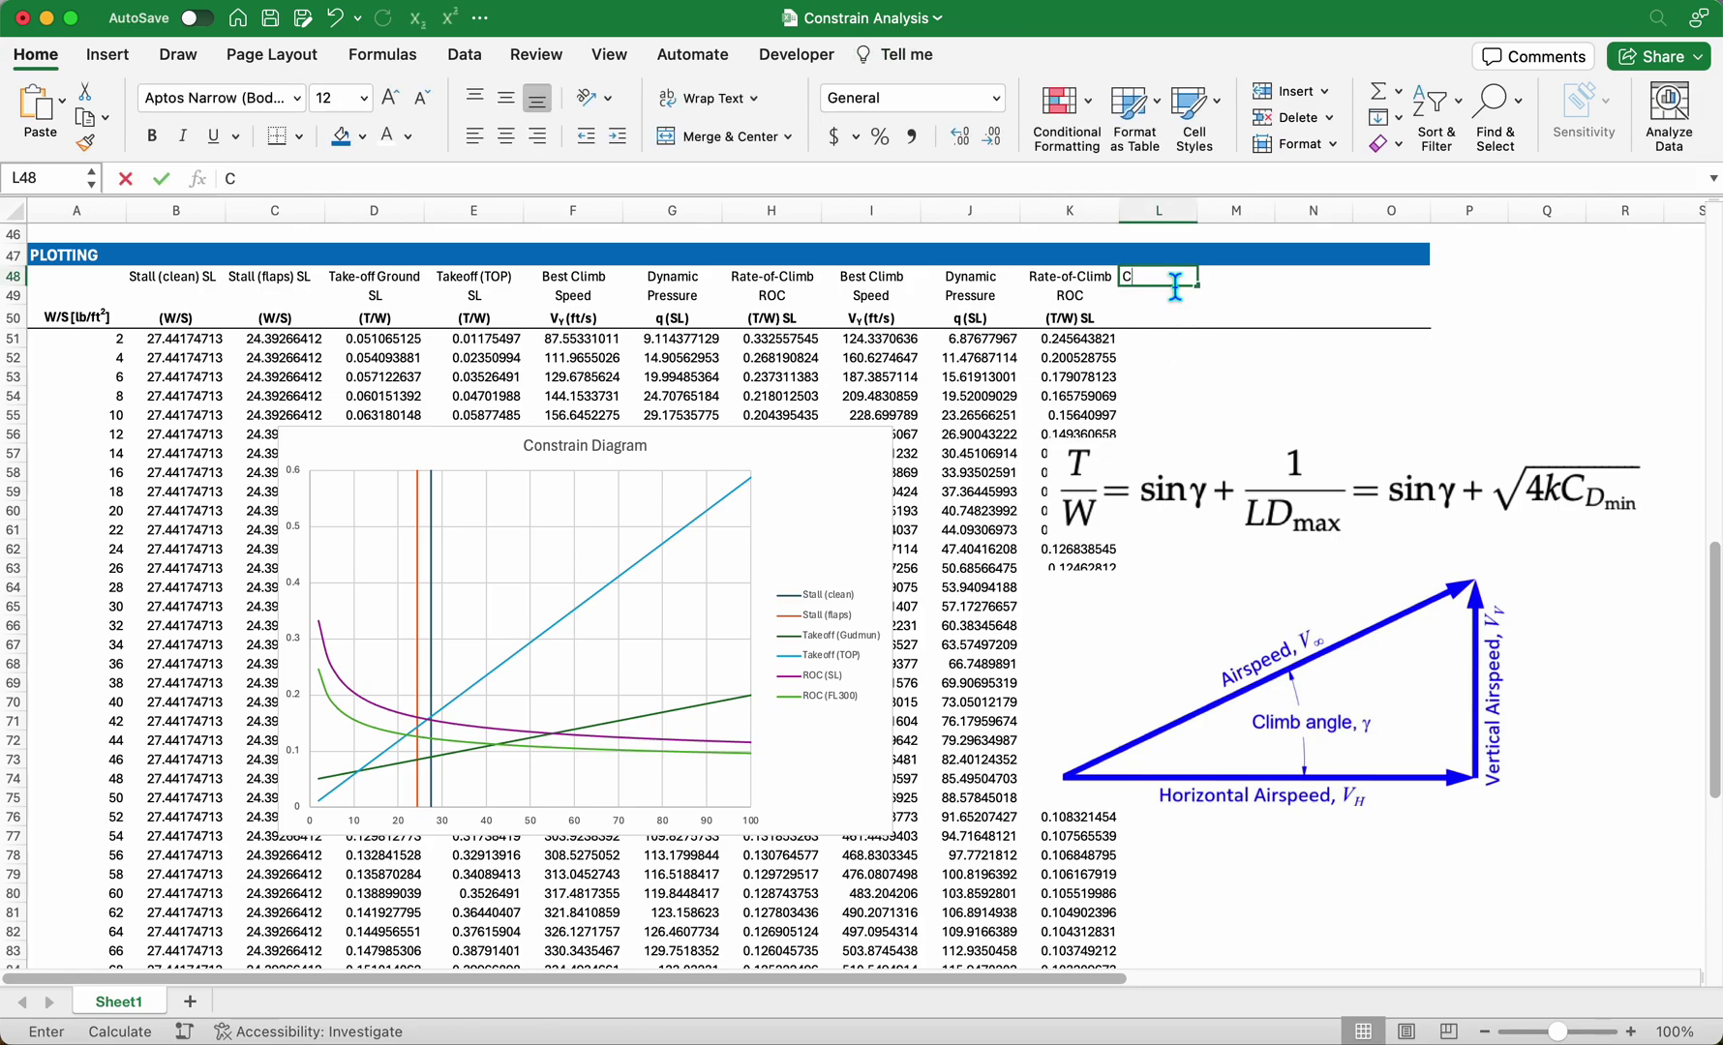
text(limb Angle)
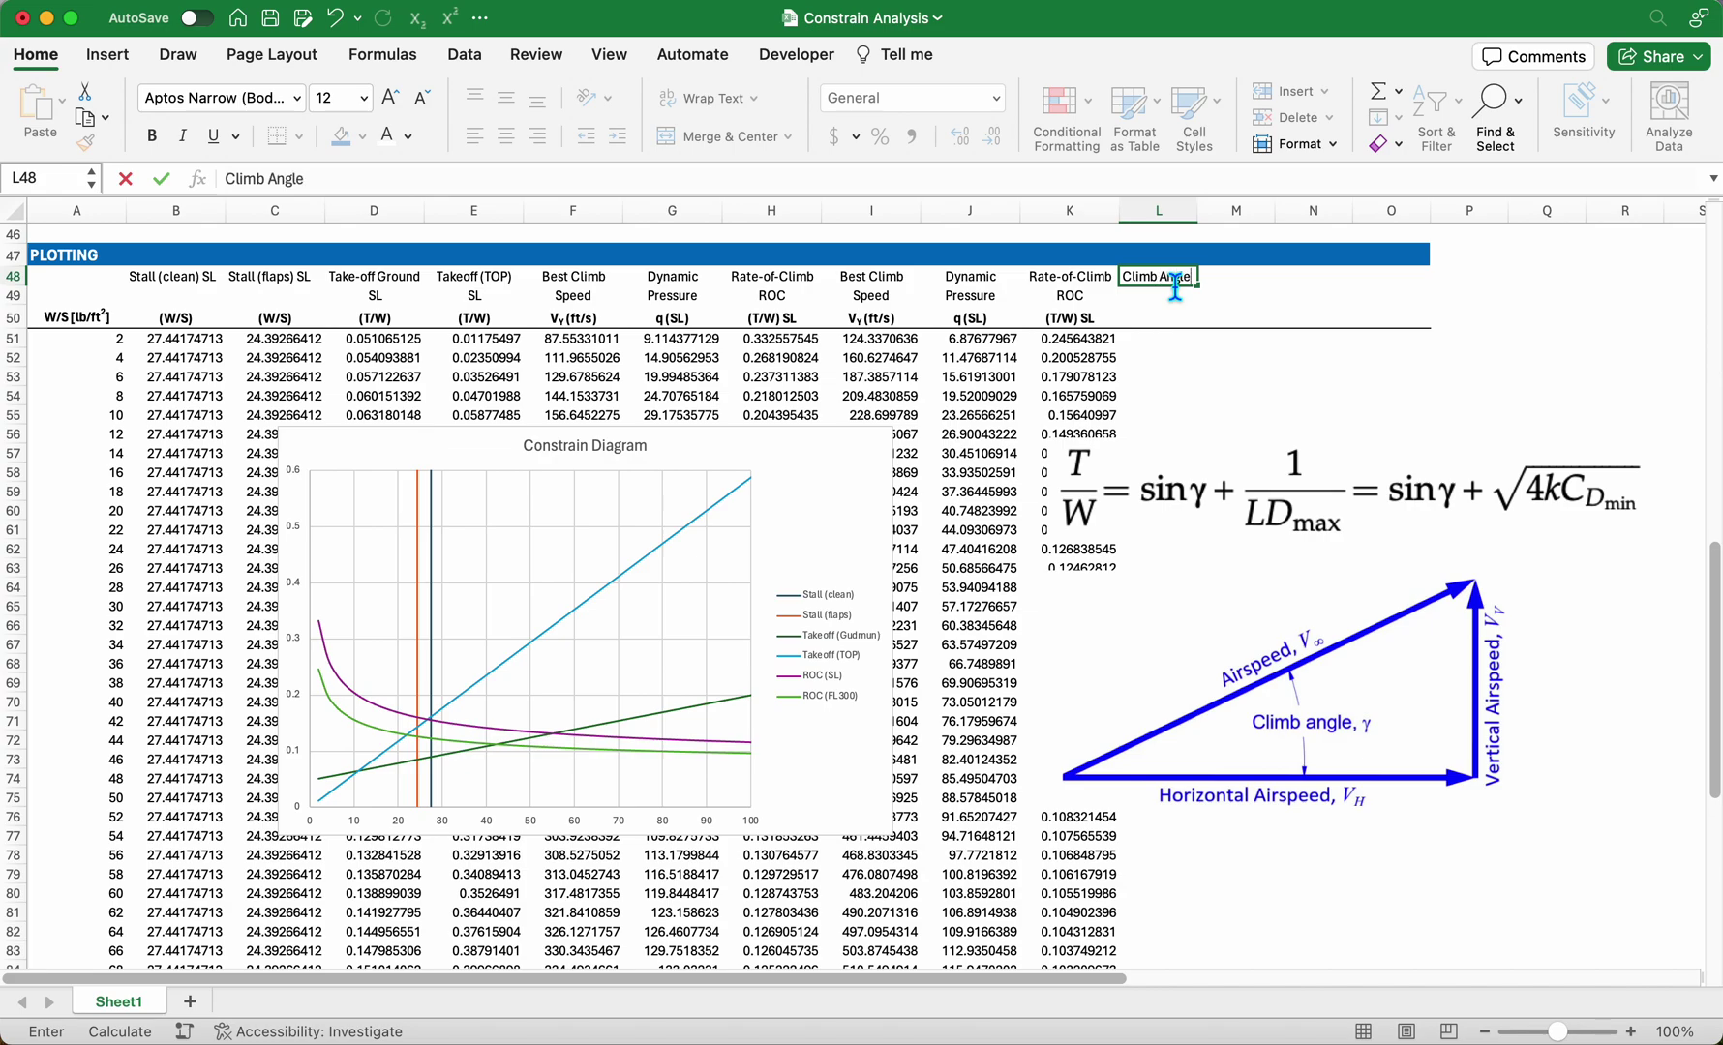
key(Return)
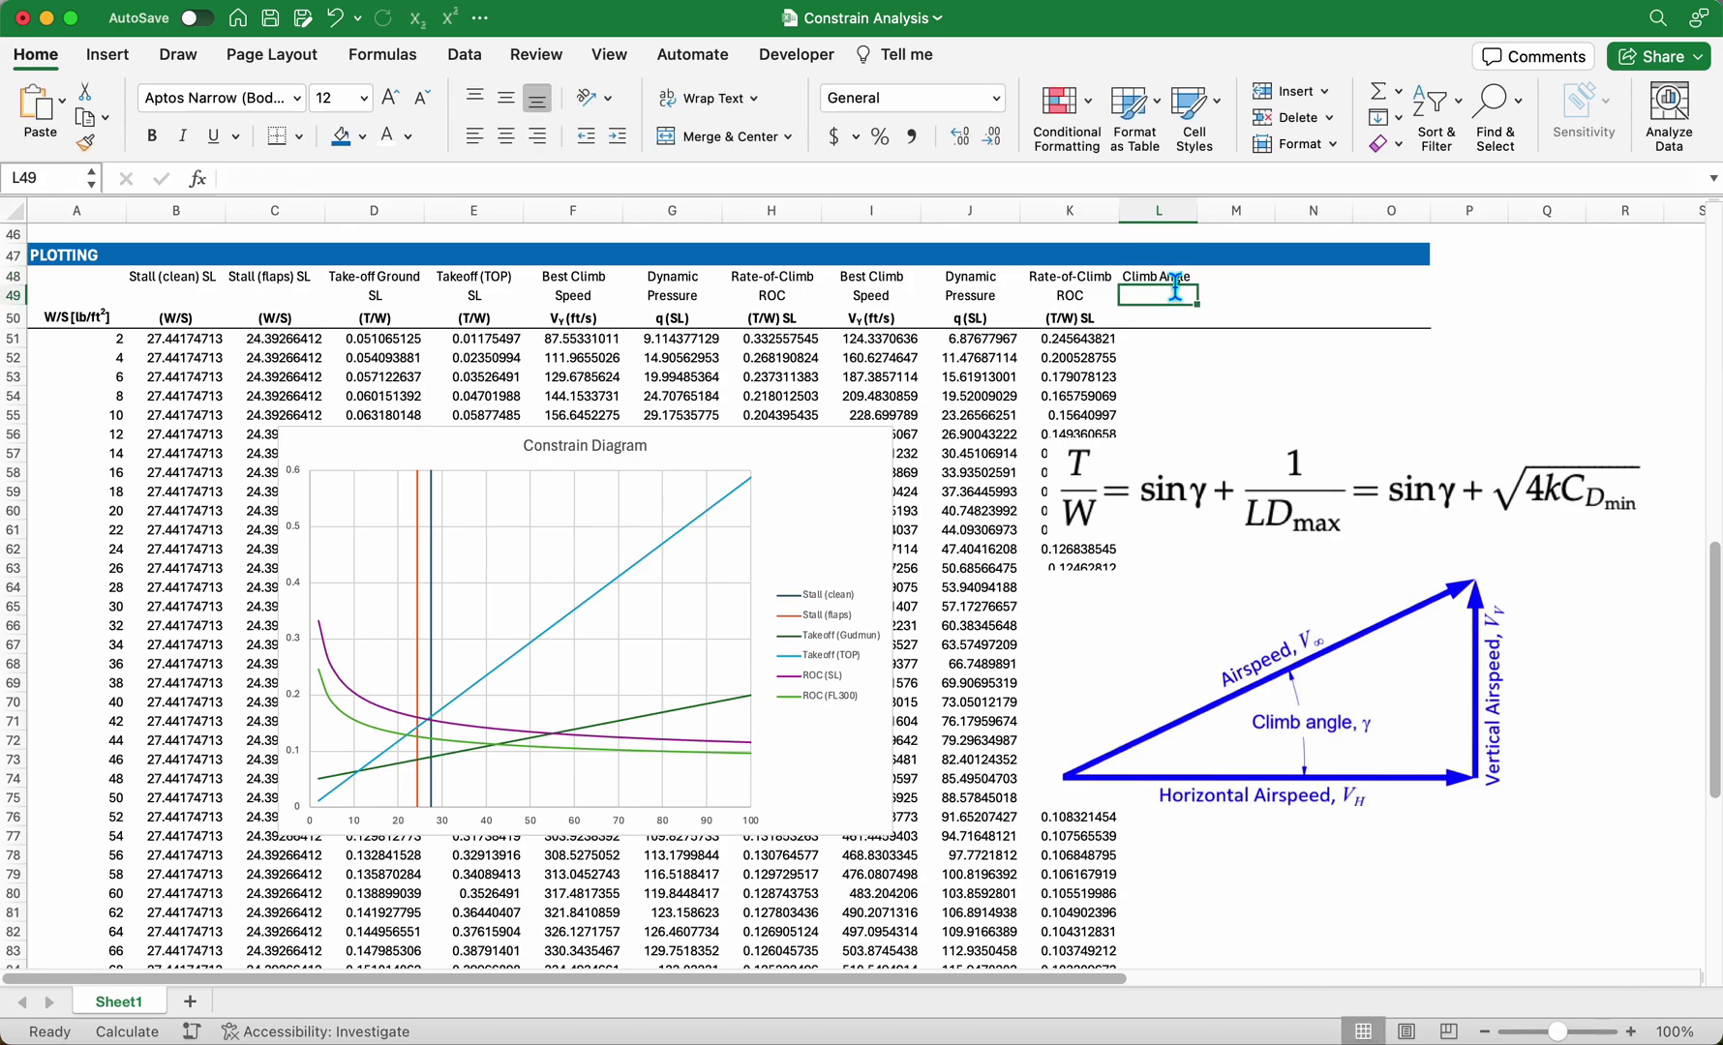
key(Return)
text((T/W))
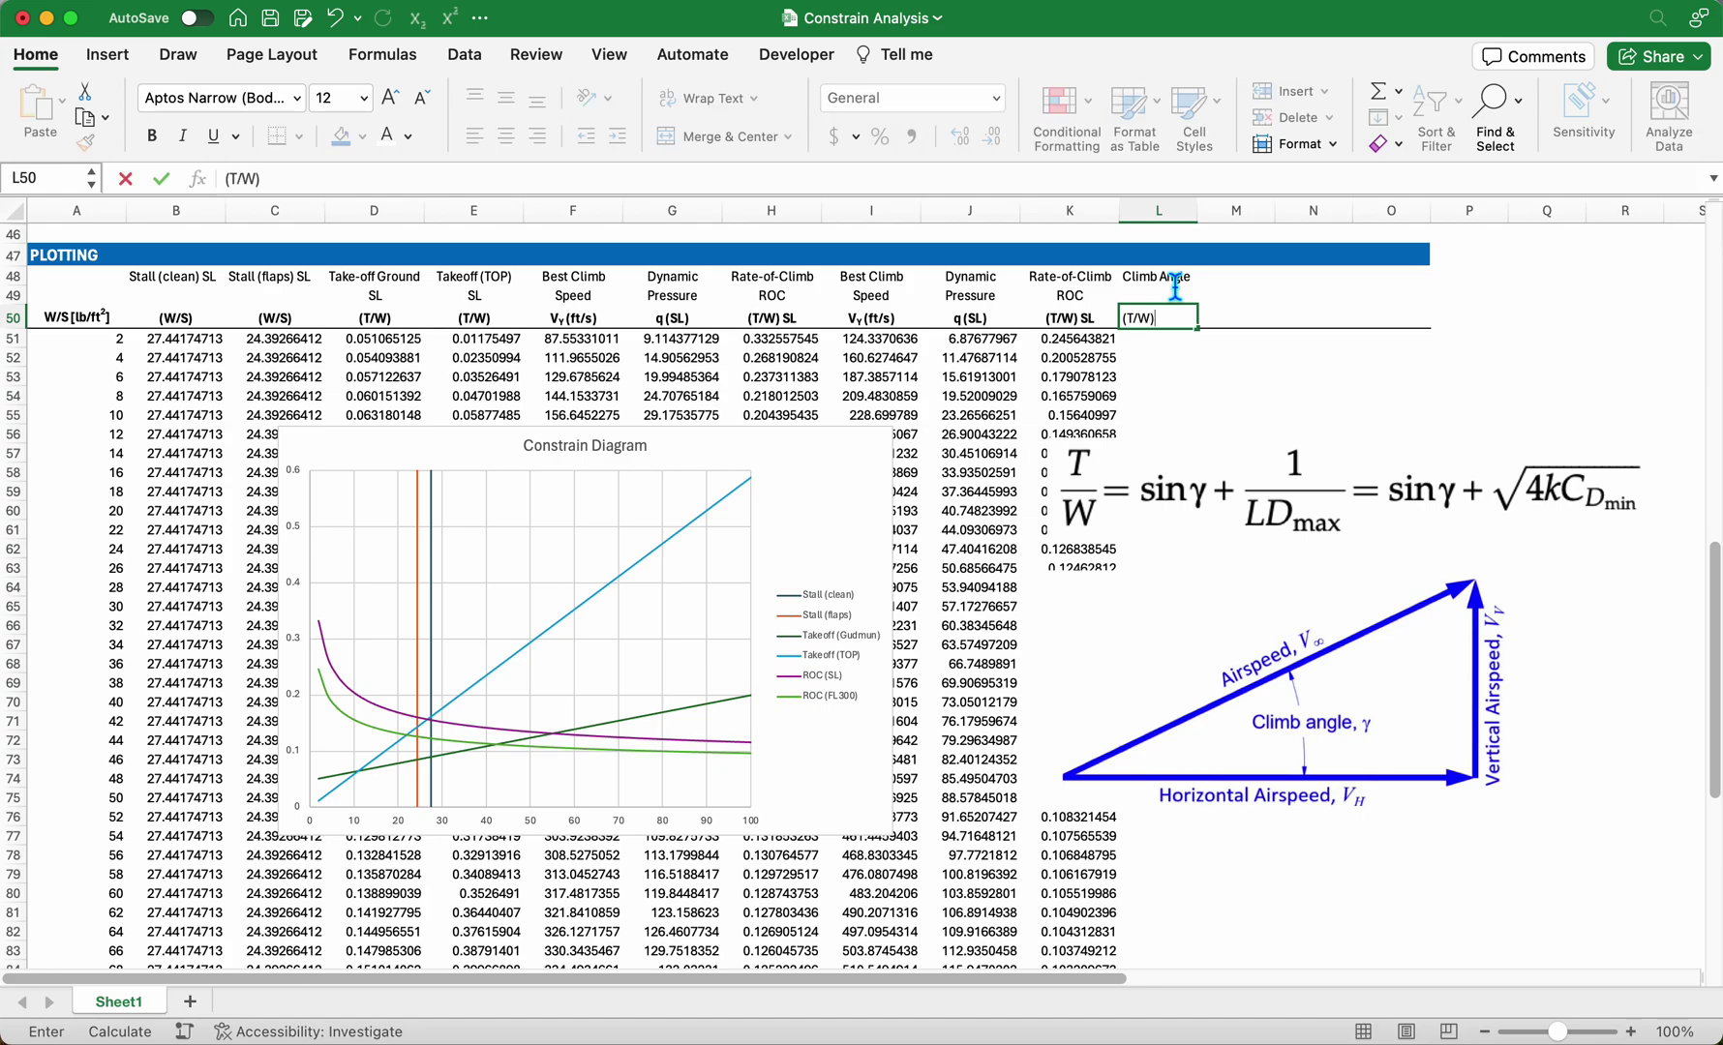
text( SL)
key(Return)
click(1173, 294)
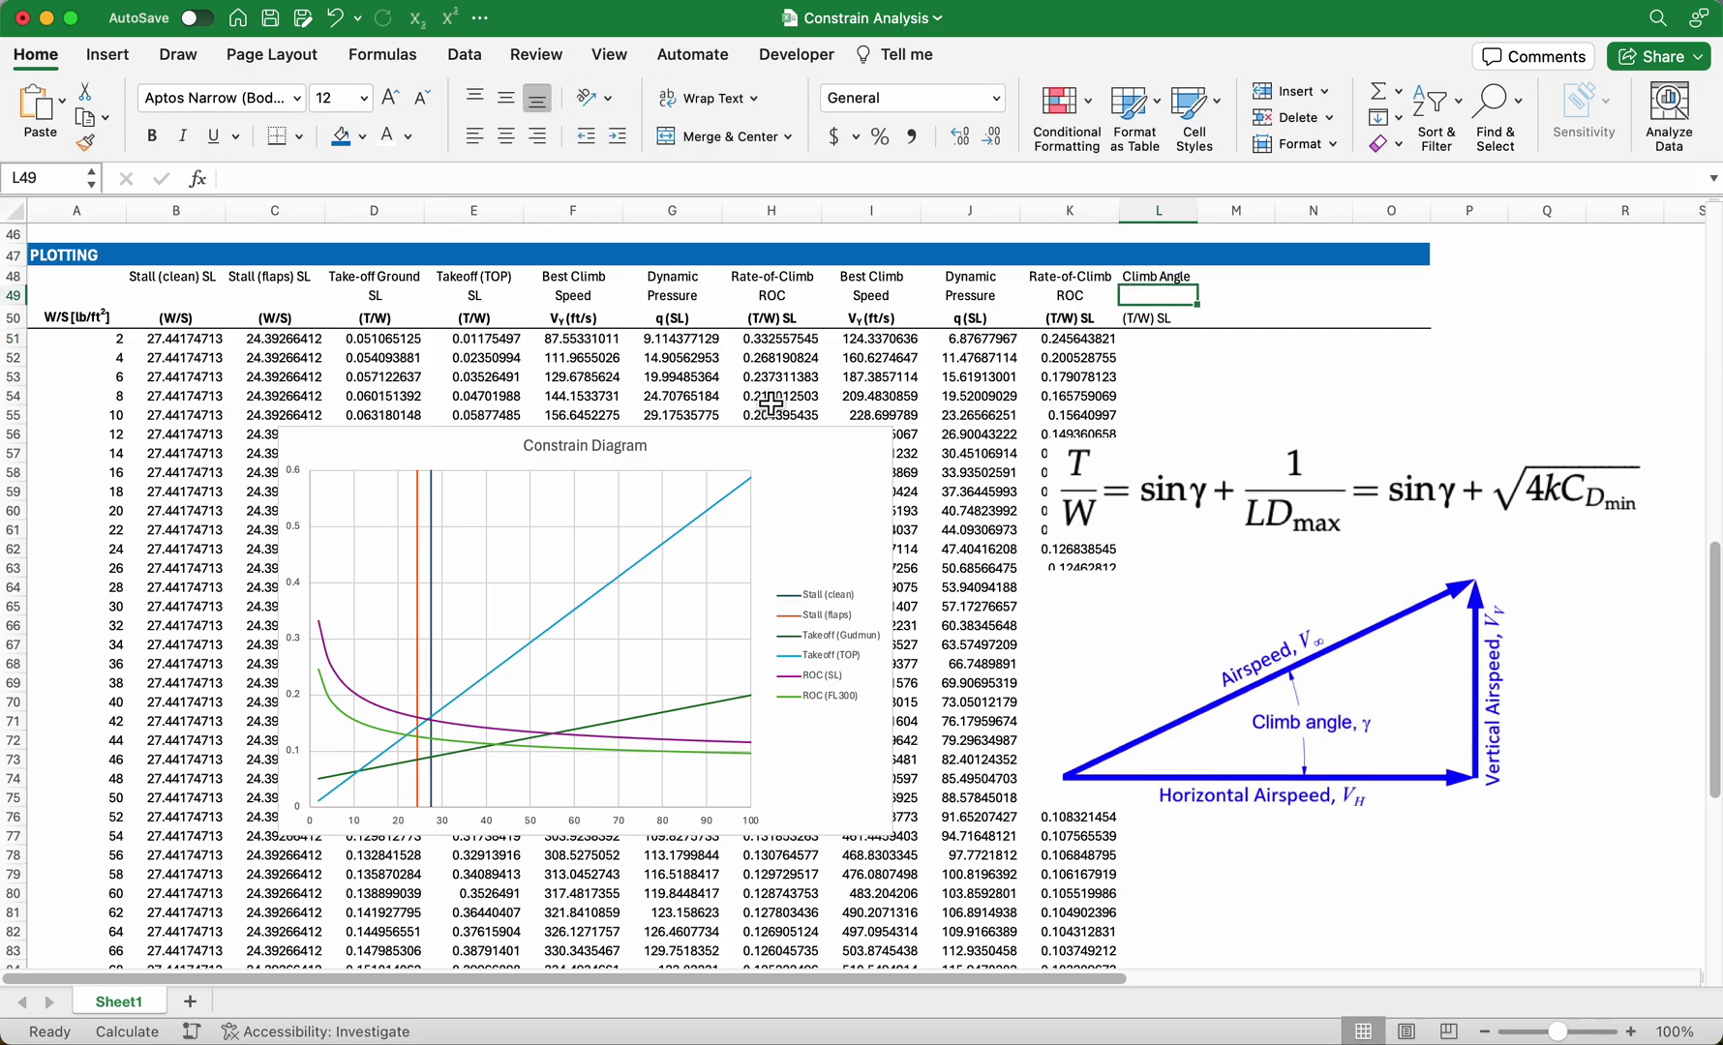
scroll(683, 405, up, 1)
scroll(683, 404, up, 5)
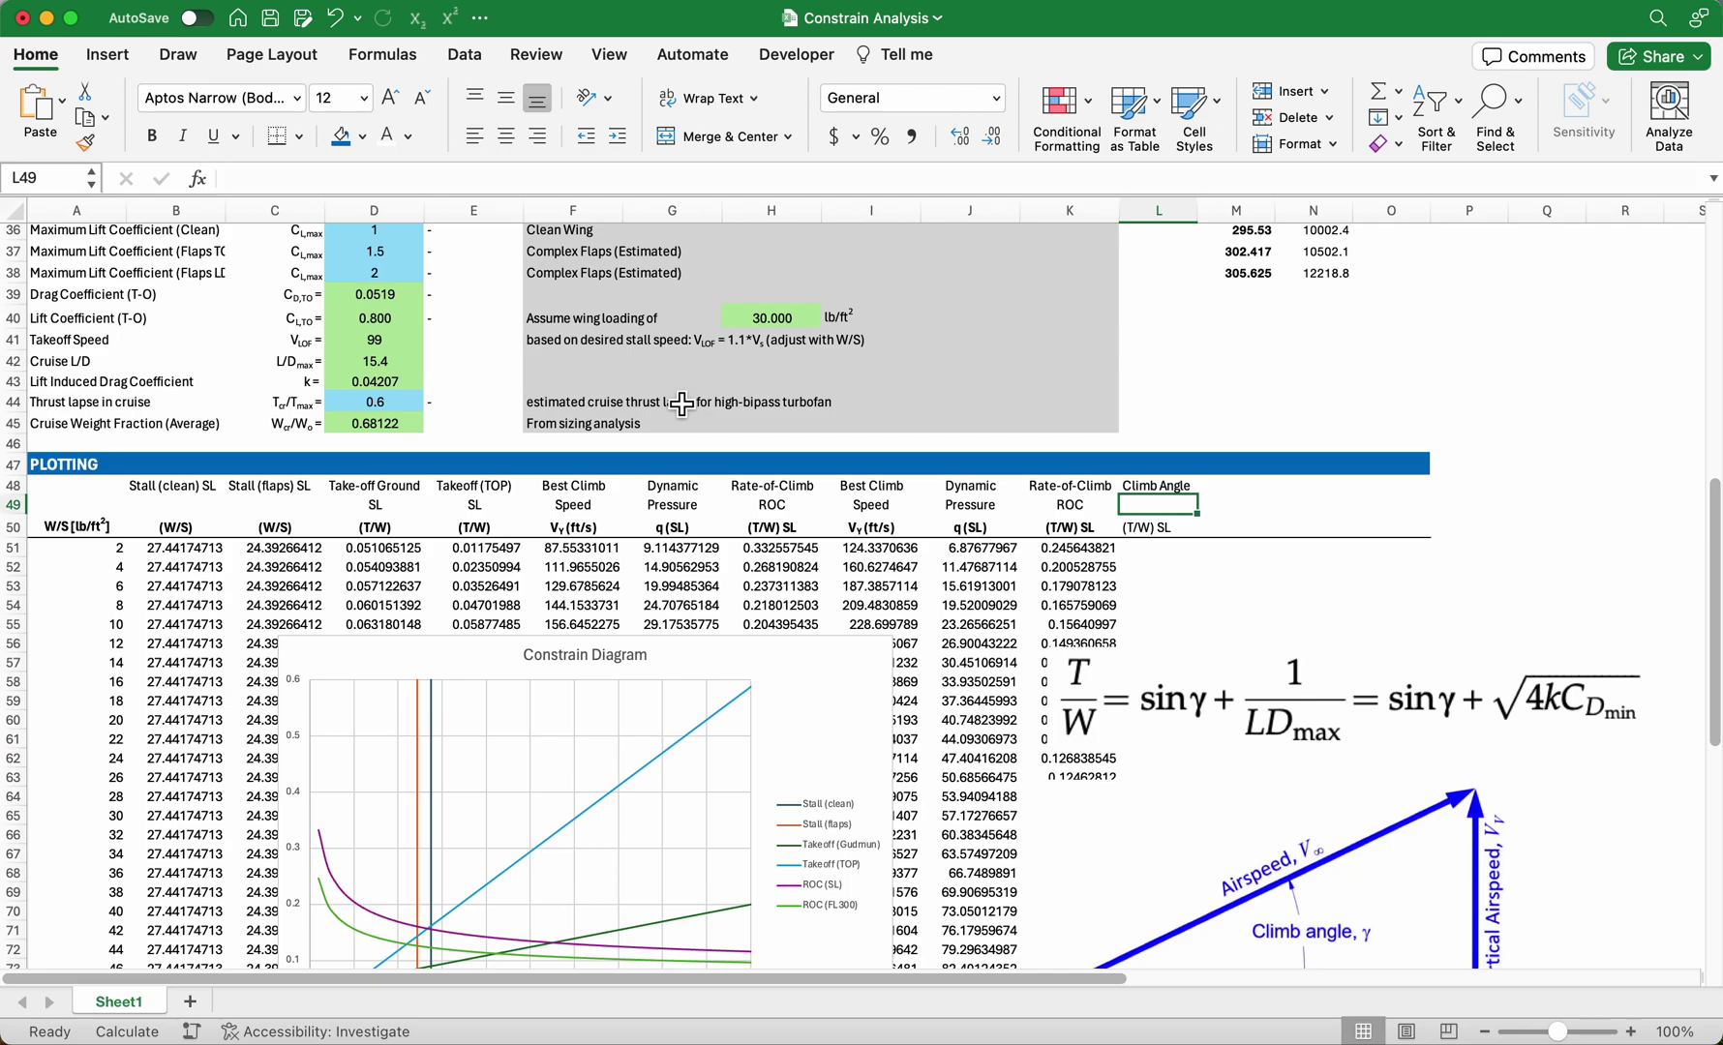
scroll(682, 405, up, 5)
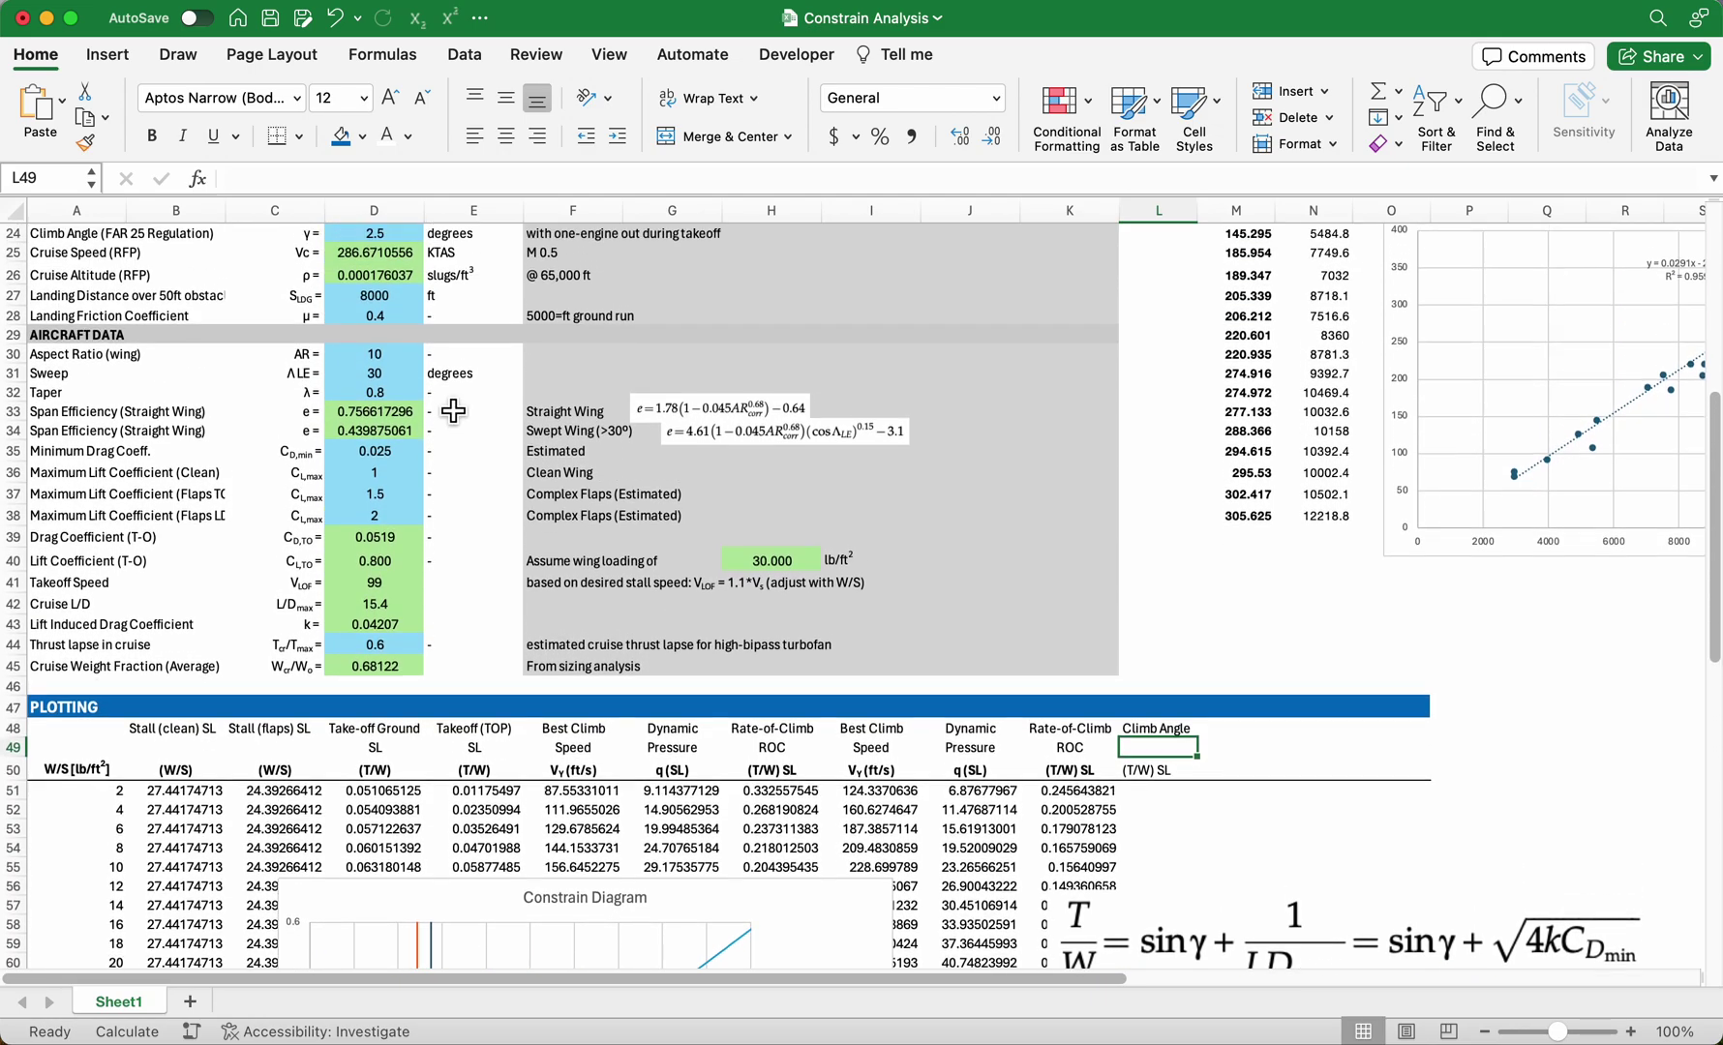
scroll(453, 410, up, 2)
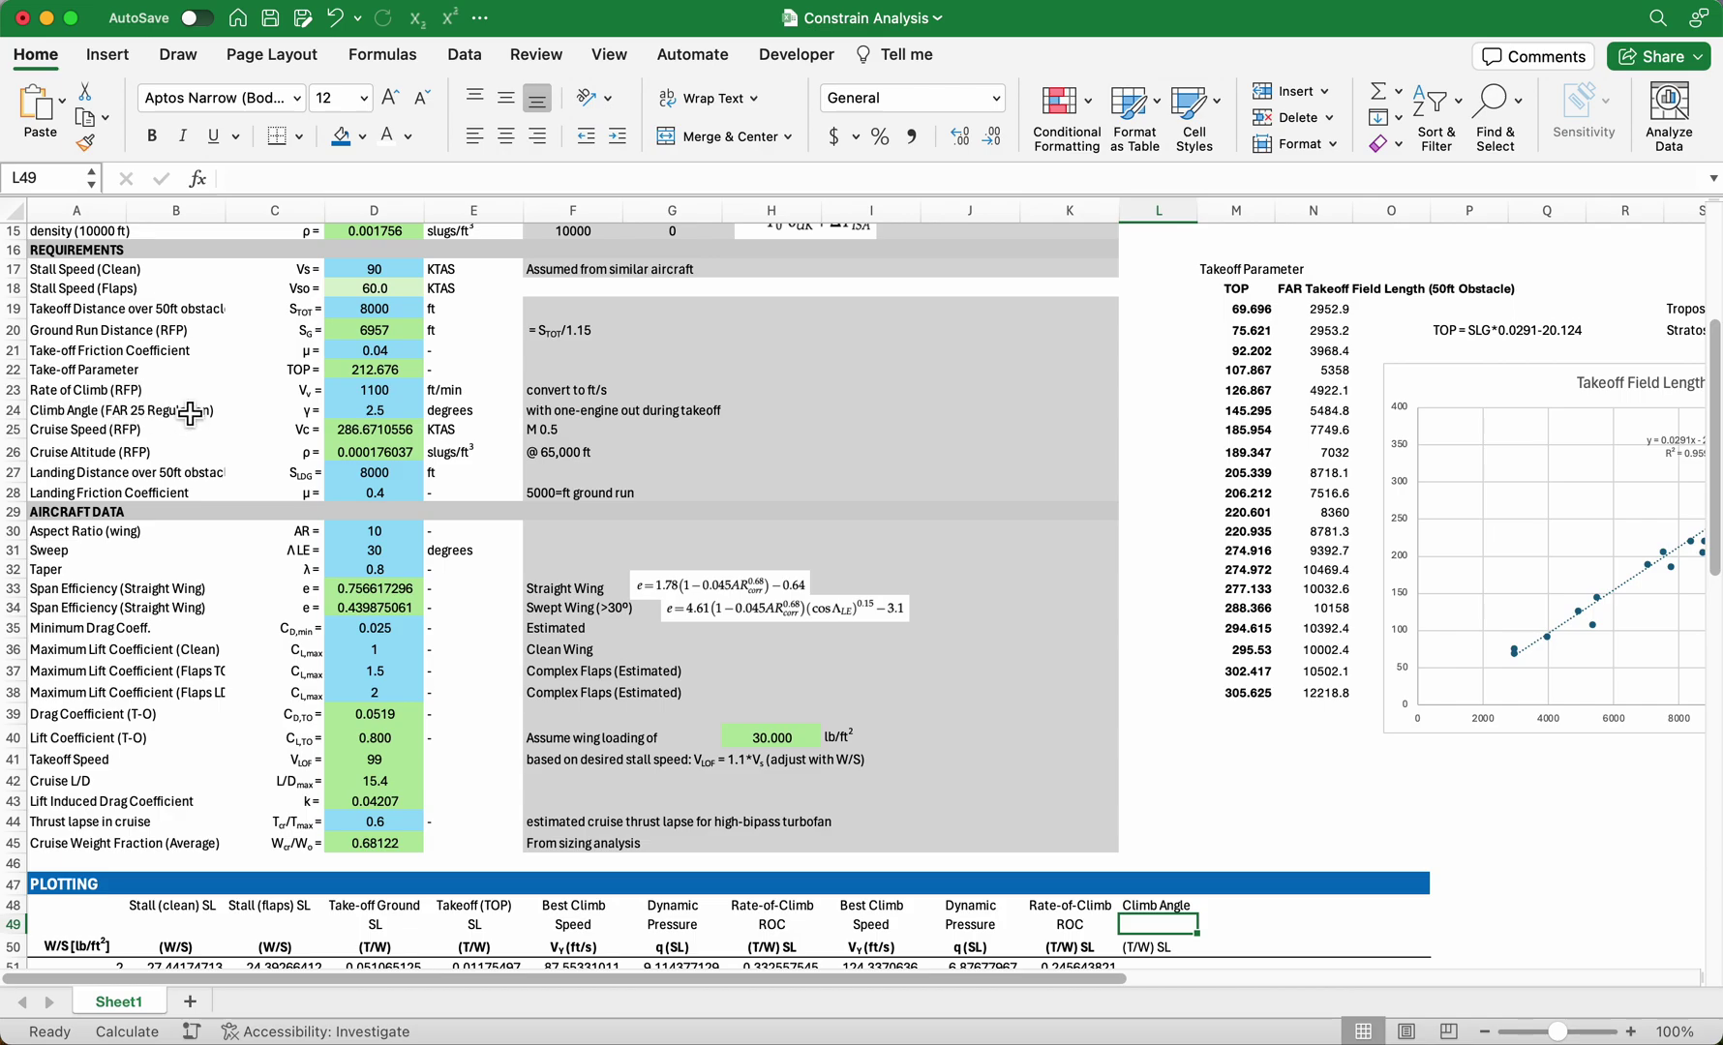
click(72, 416)
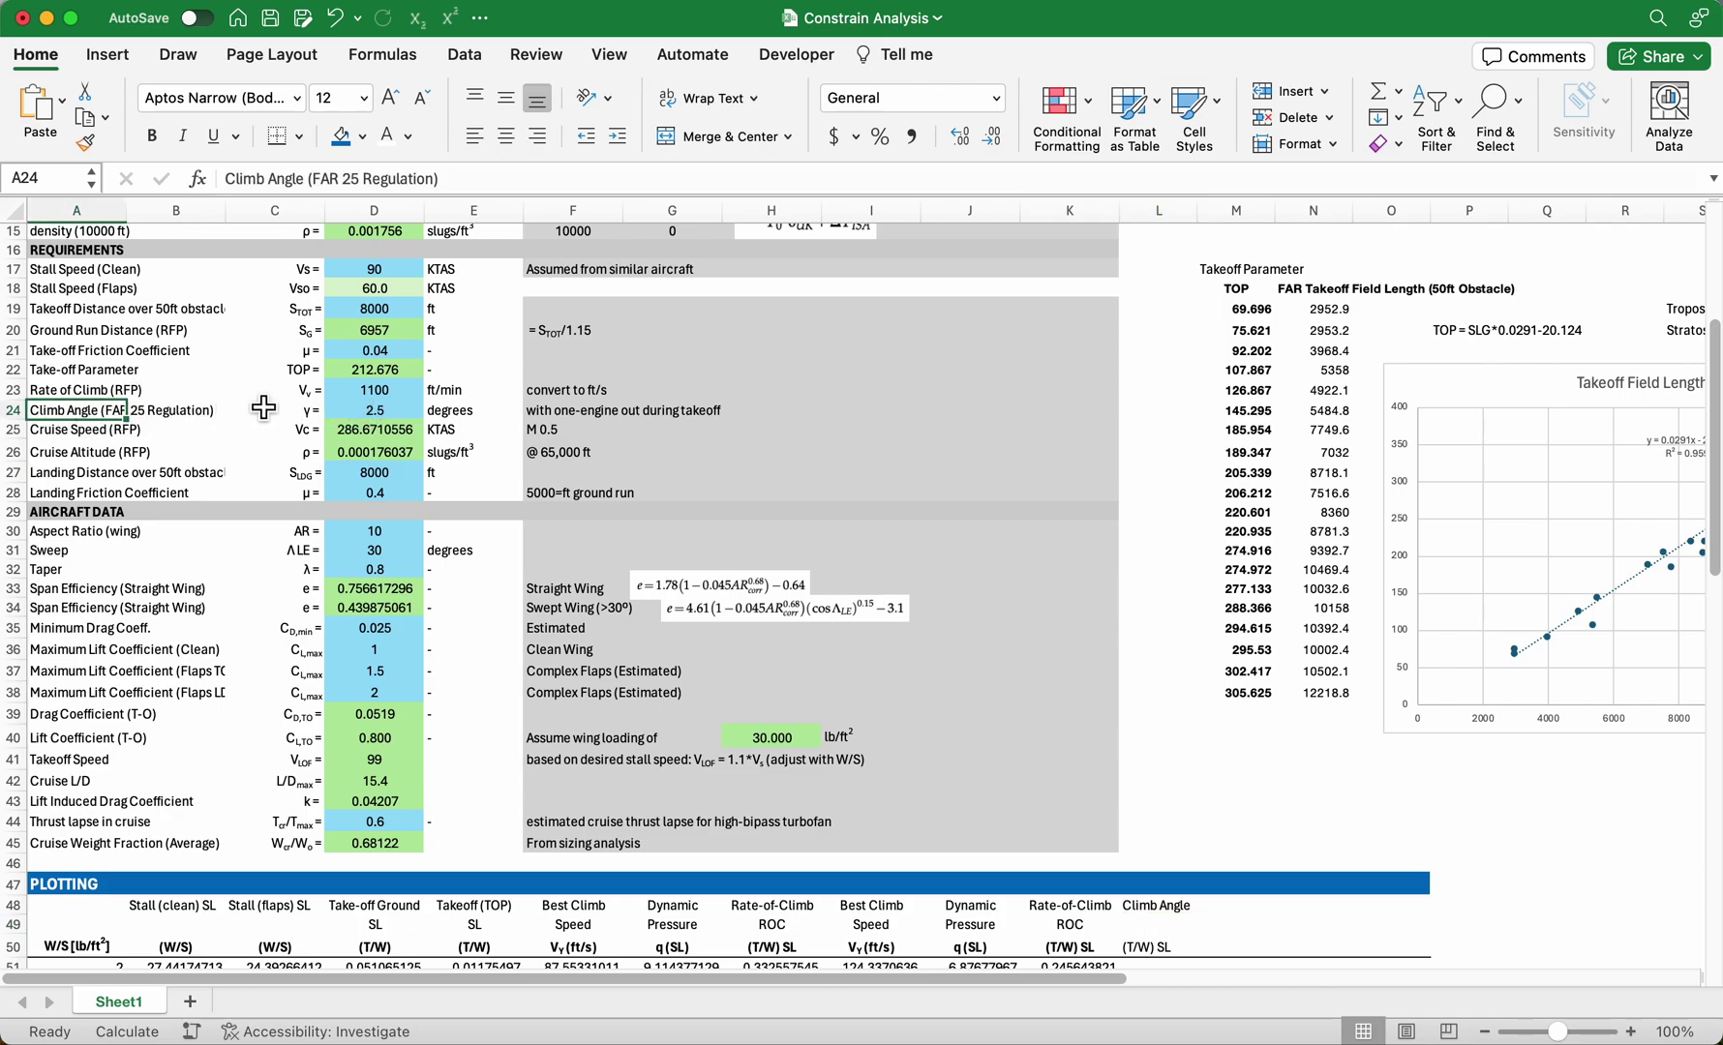
drag(264, 408, 390, 418)
click(390, 418)
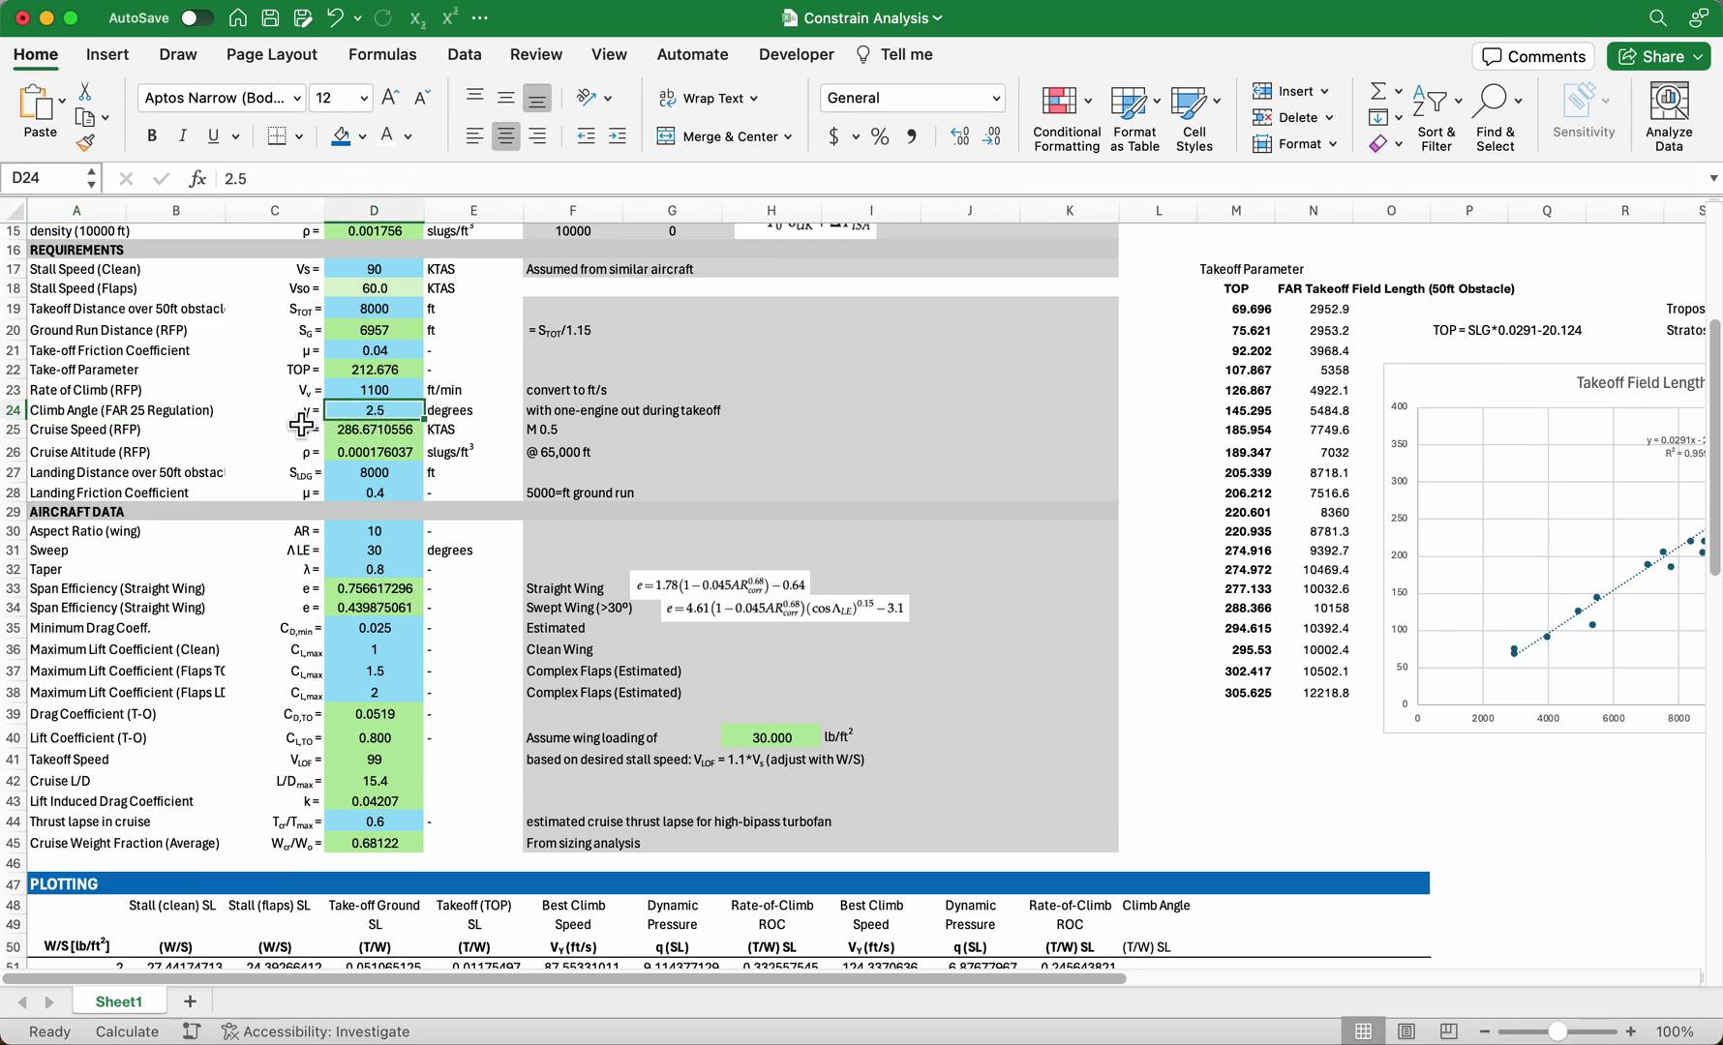
drag(302, 411, 387, 416)
click(393, 416)
scroll(722, 453, down, 5)
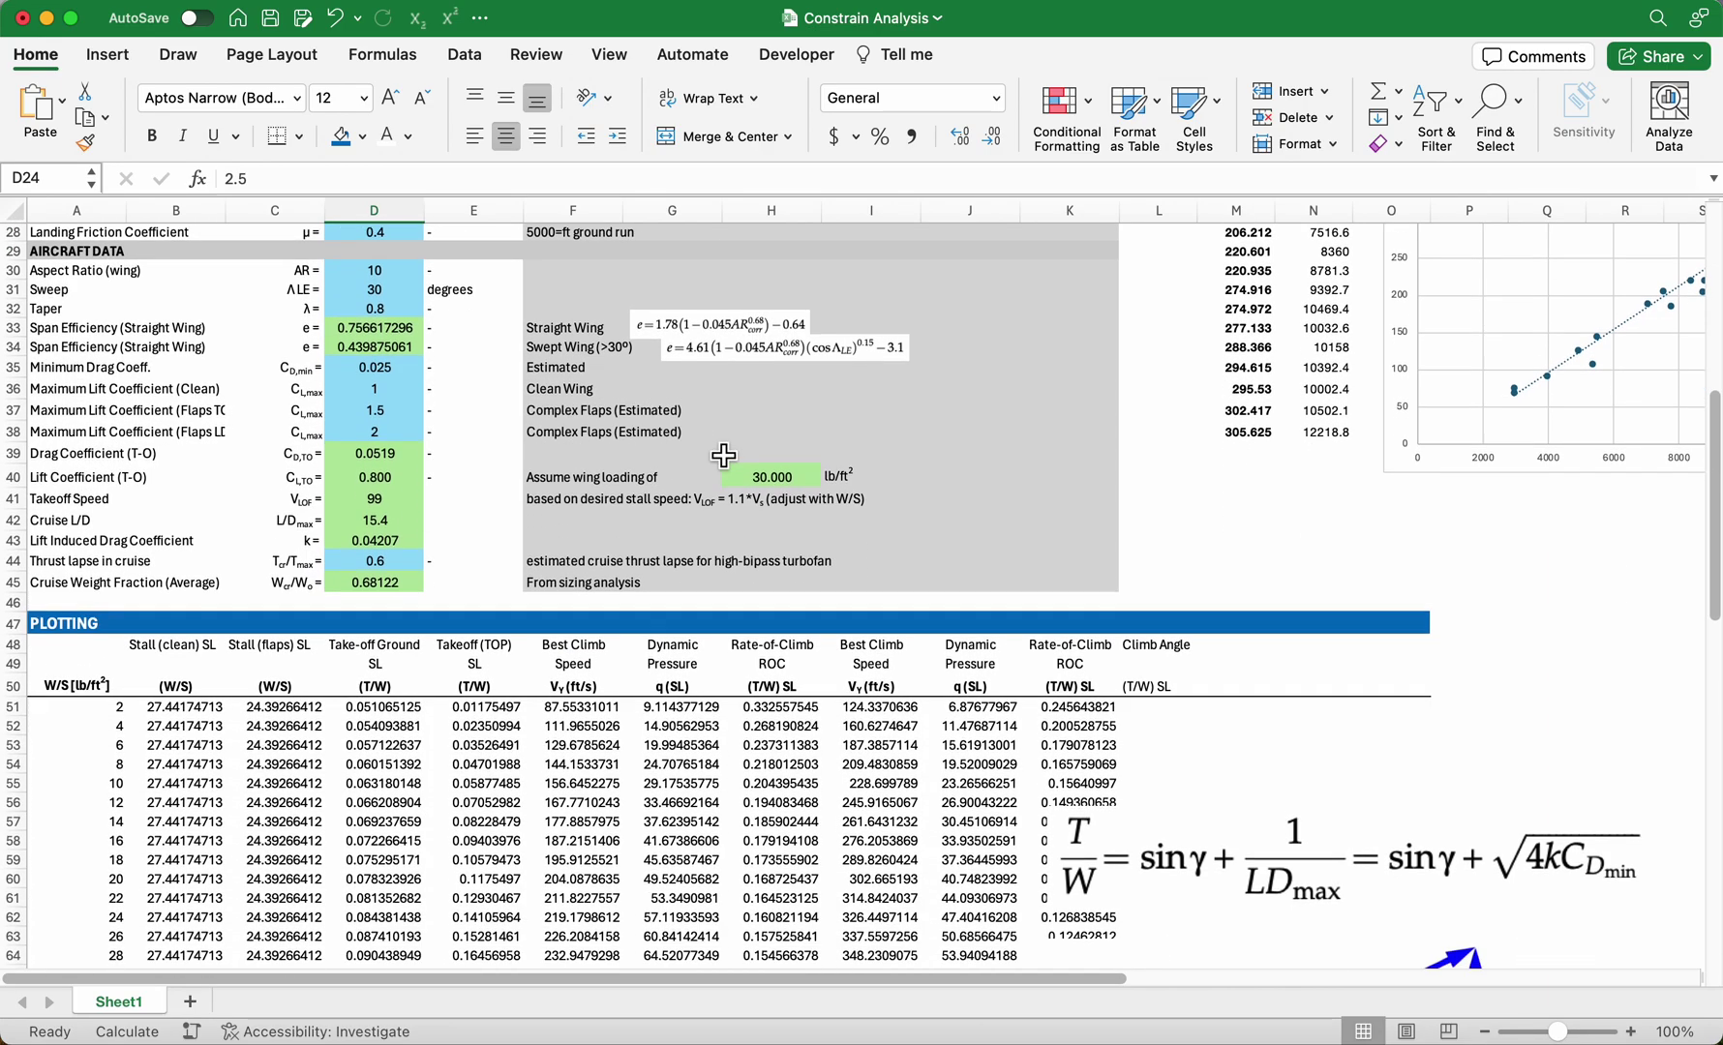
scroll(722, 453, down, 4)
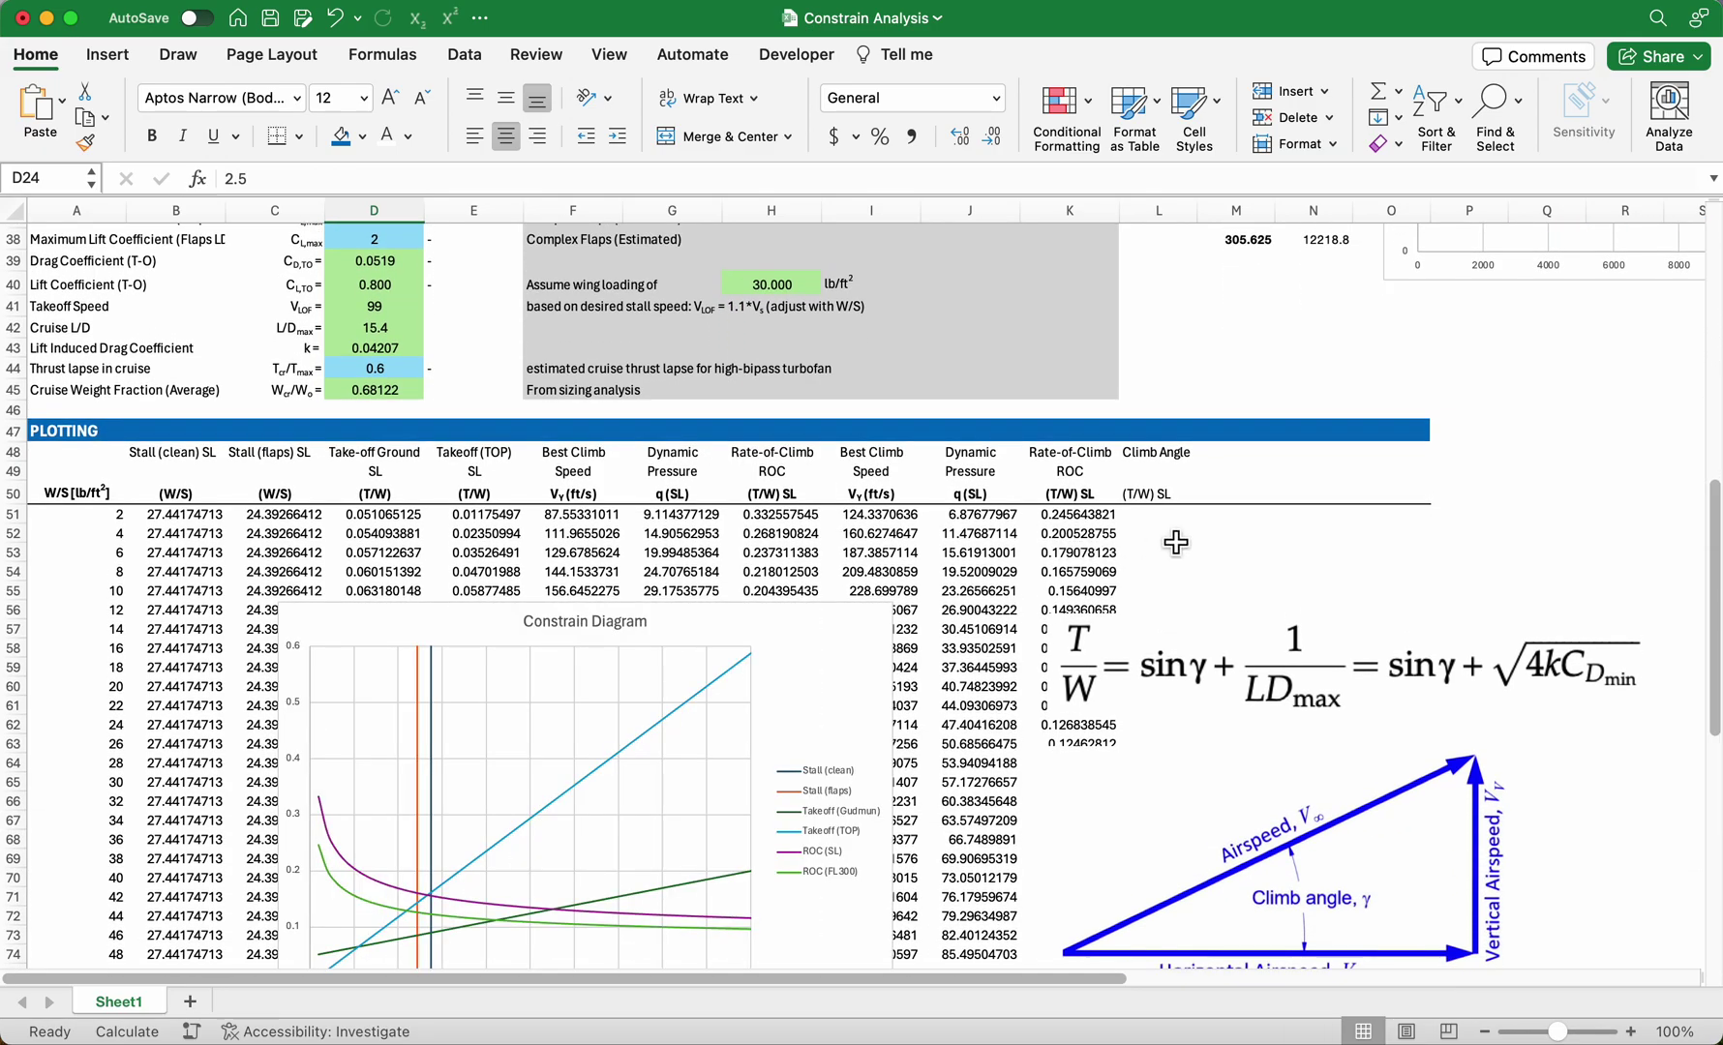
scroll(1169, 560, down, 2)
scroll(1169, 560, right, 1)
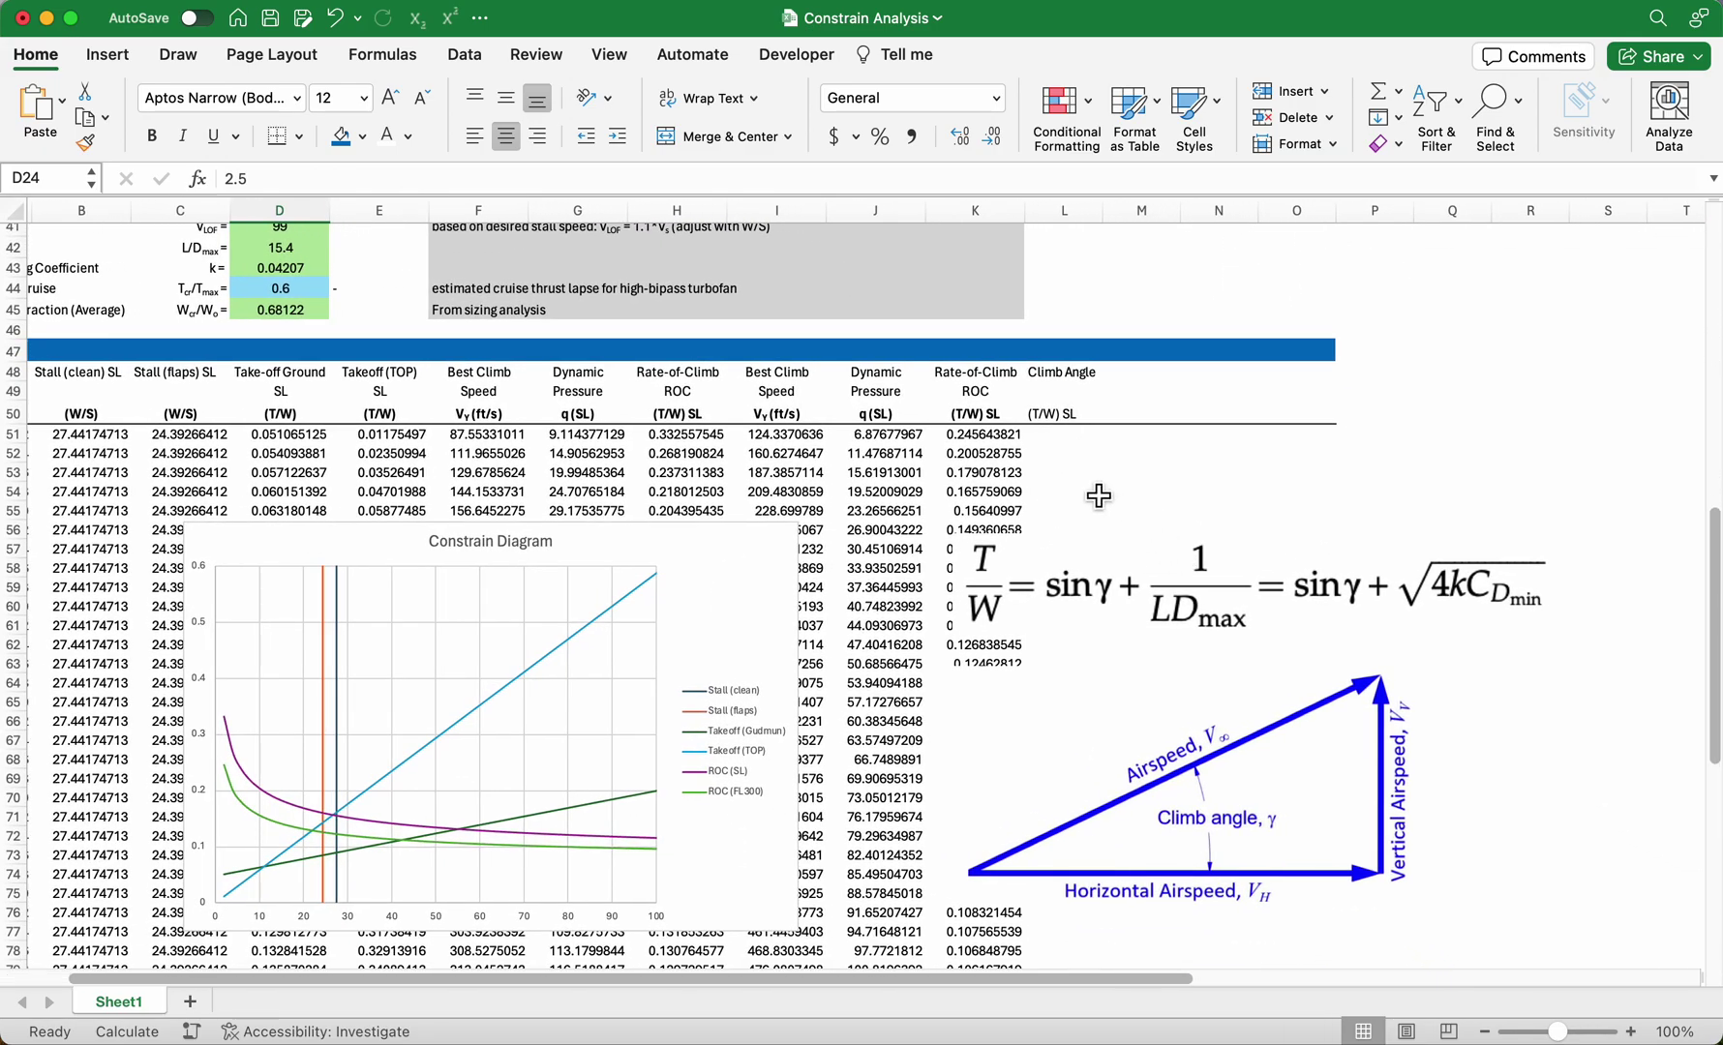
Enter =sin(radians(D24))+D42 in L51, referencing the 2.5° climb angle, giving 15.5.
click(1084, 444)
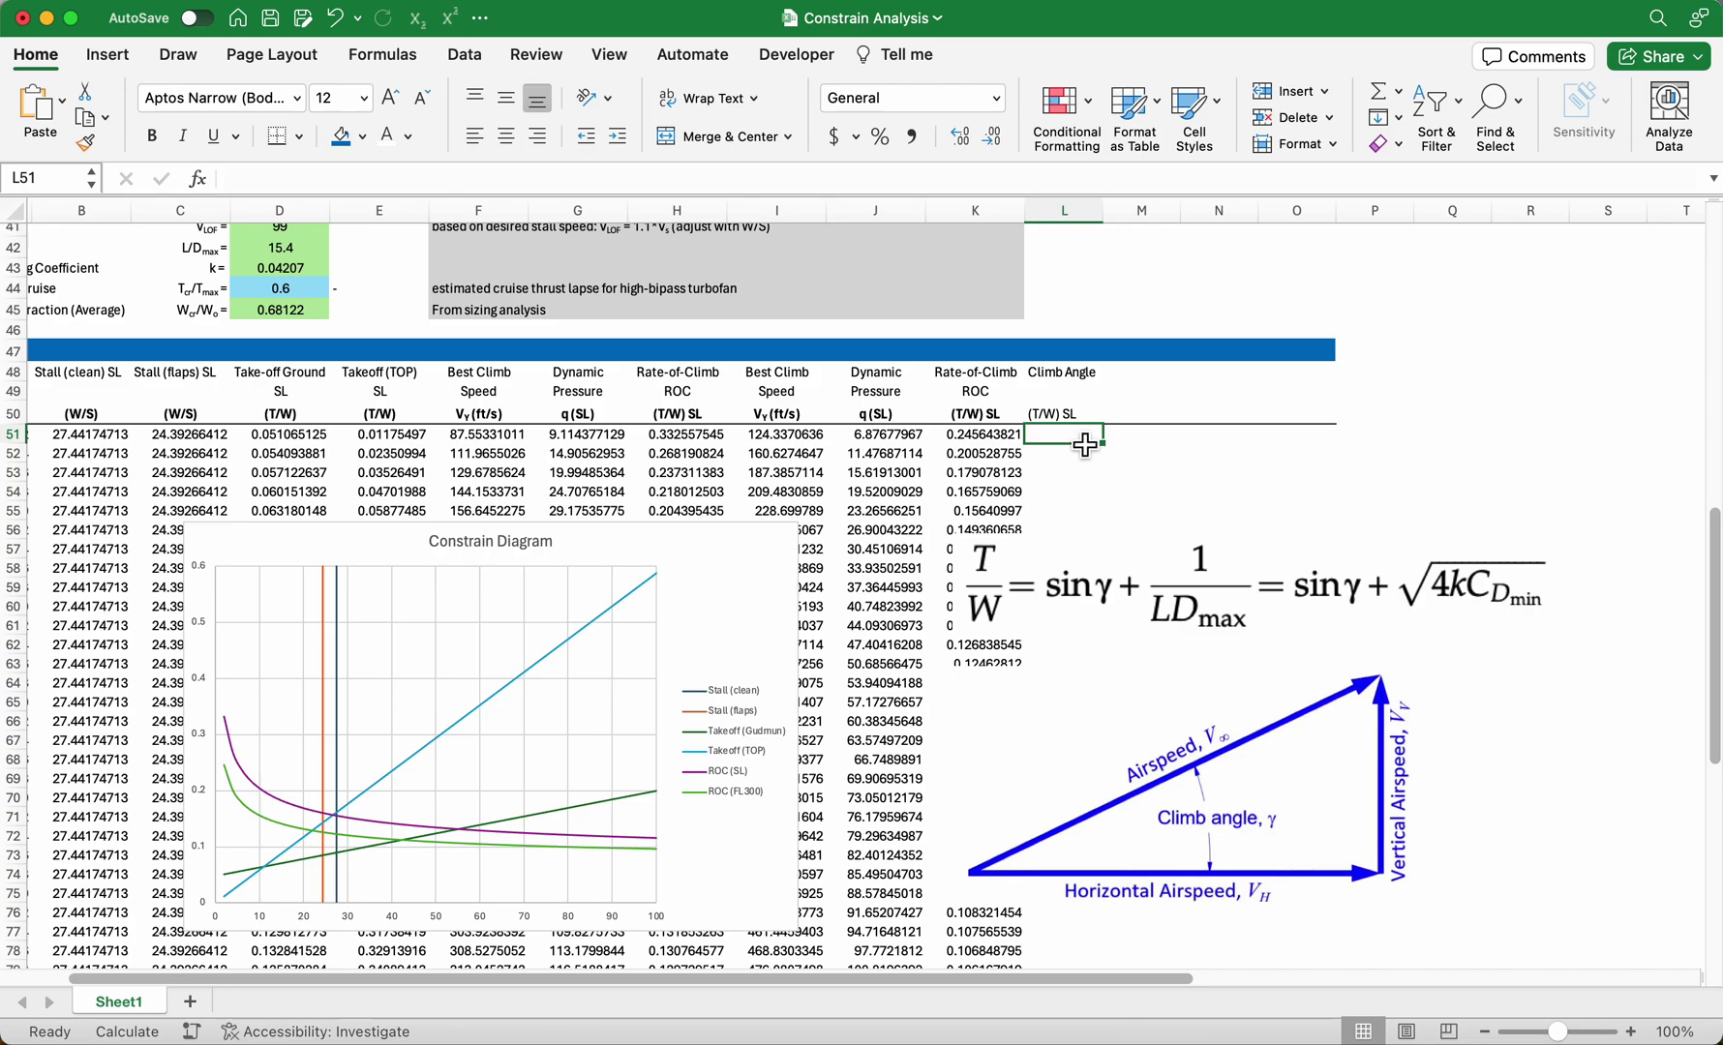
text(=)
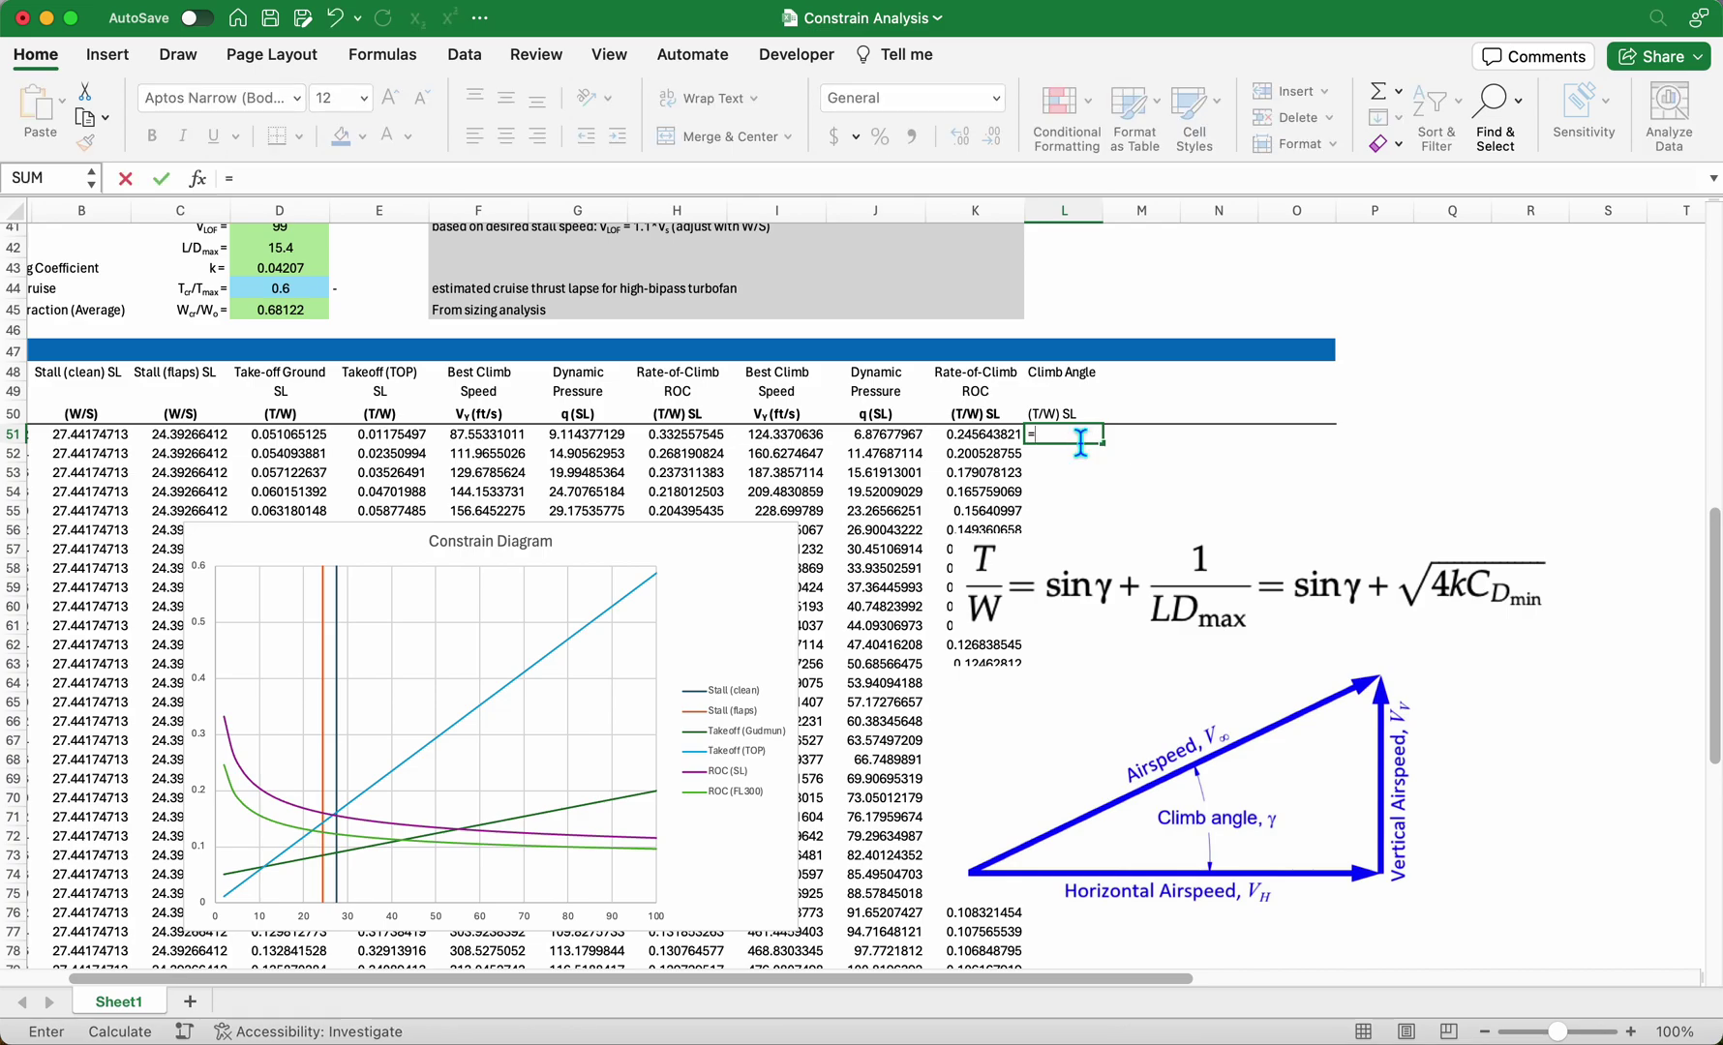
text(sin()
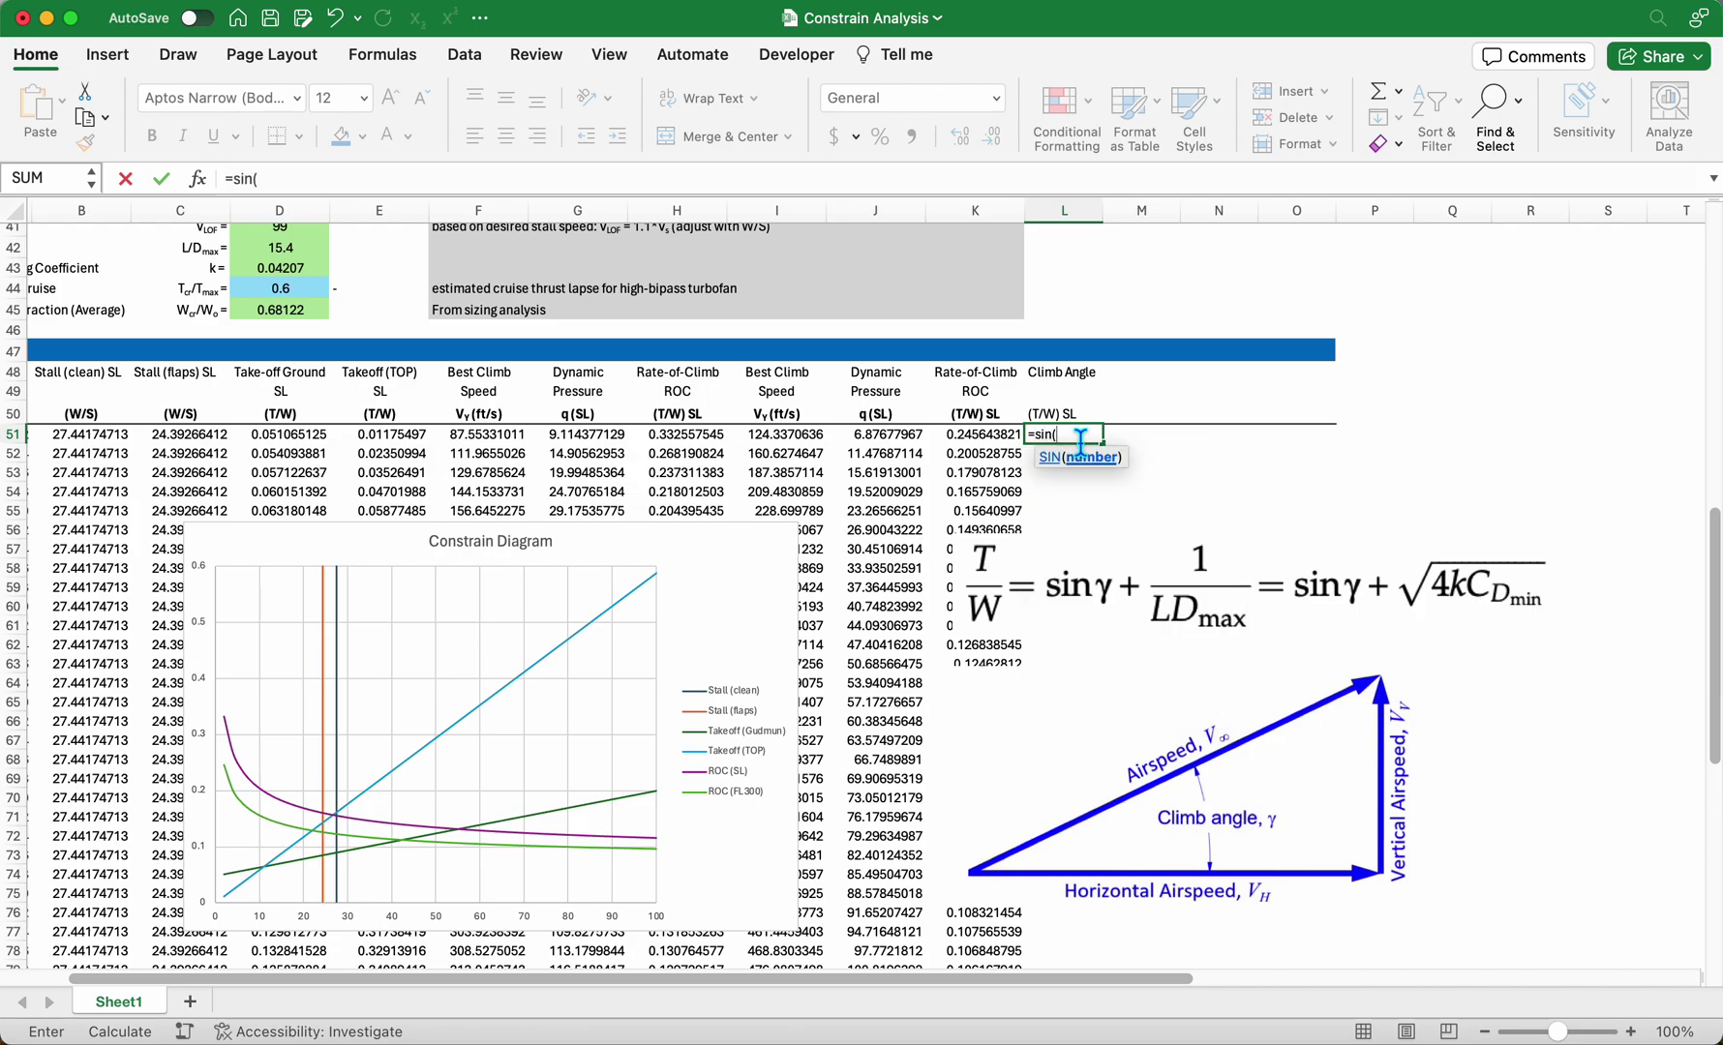
text(radians()
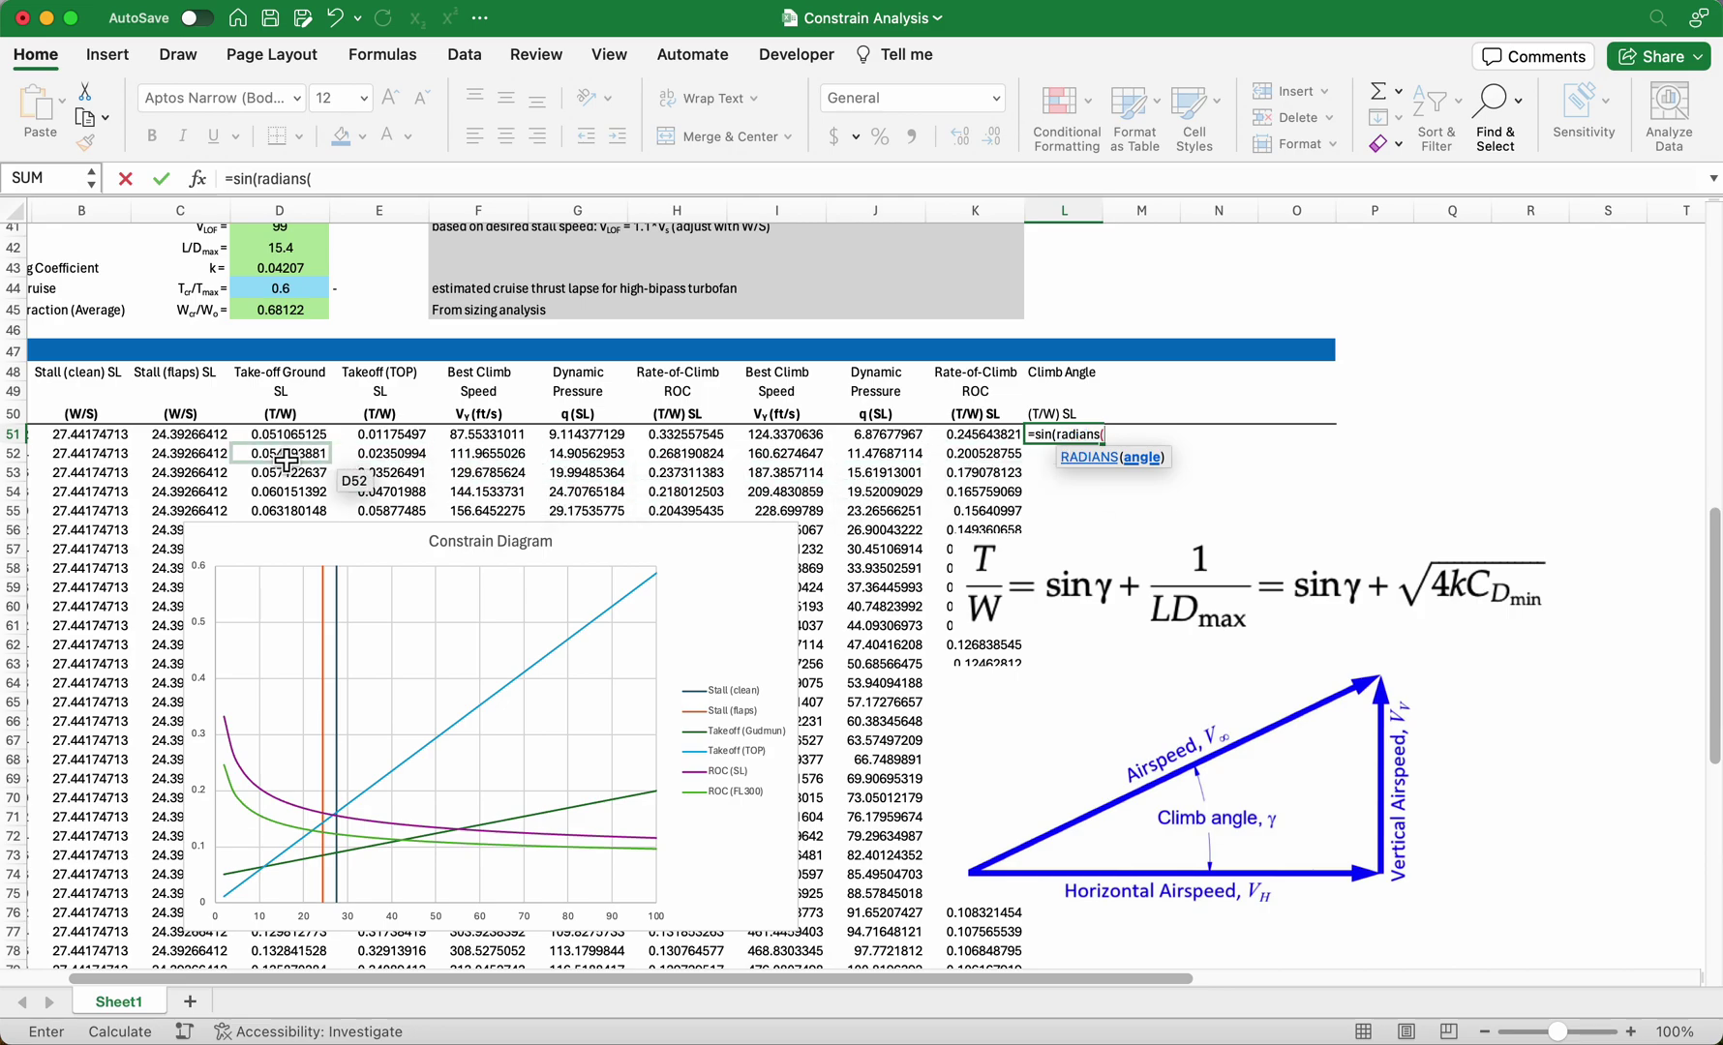
scroll(286, 463, up, 10)
scroll(285, 463, left, 2)
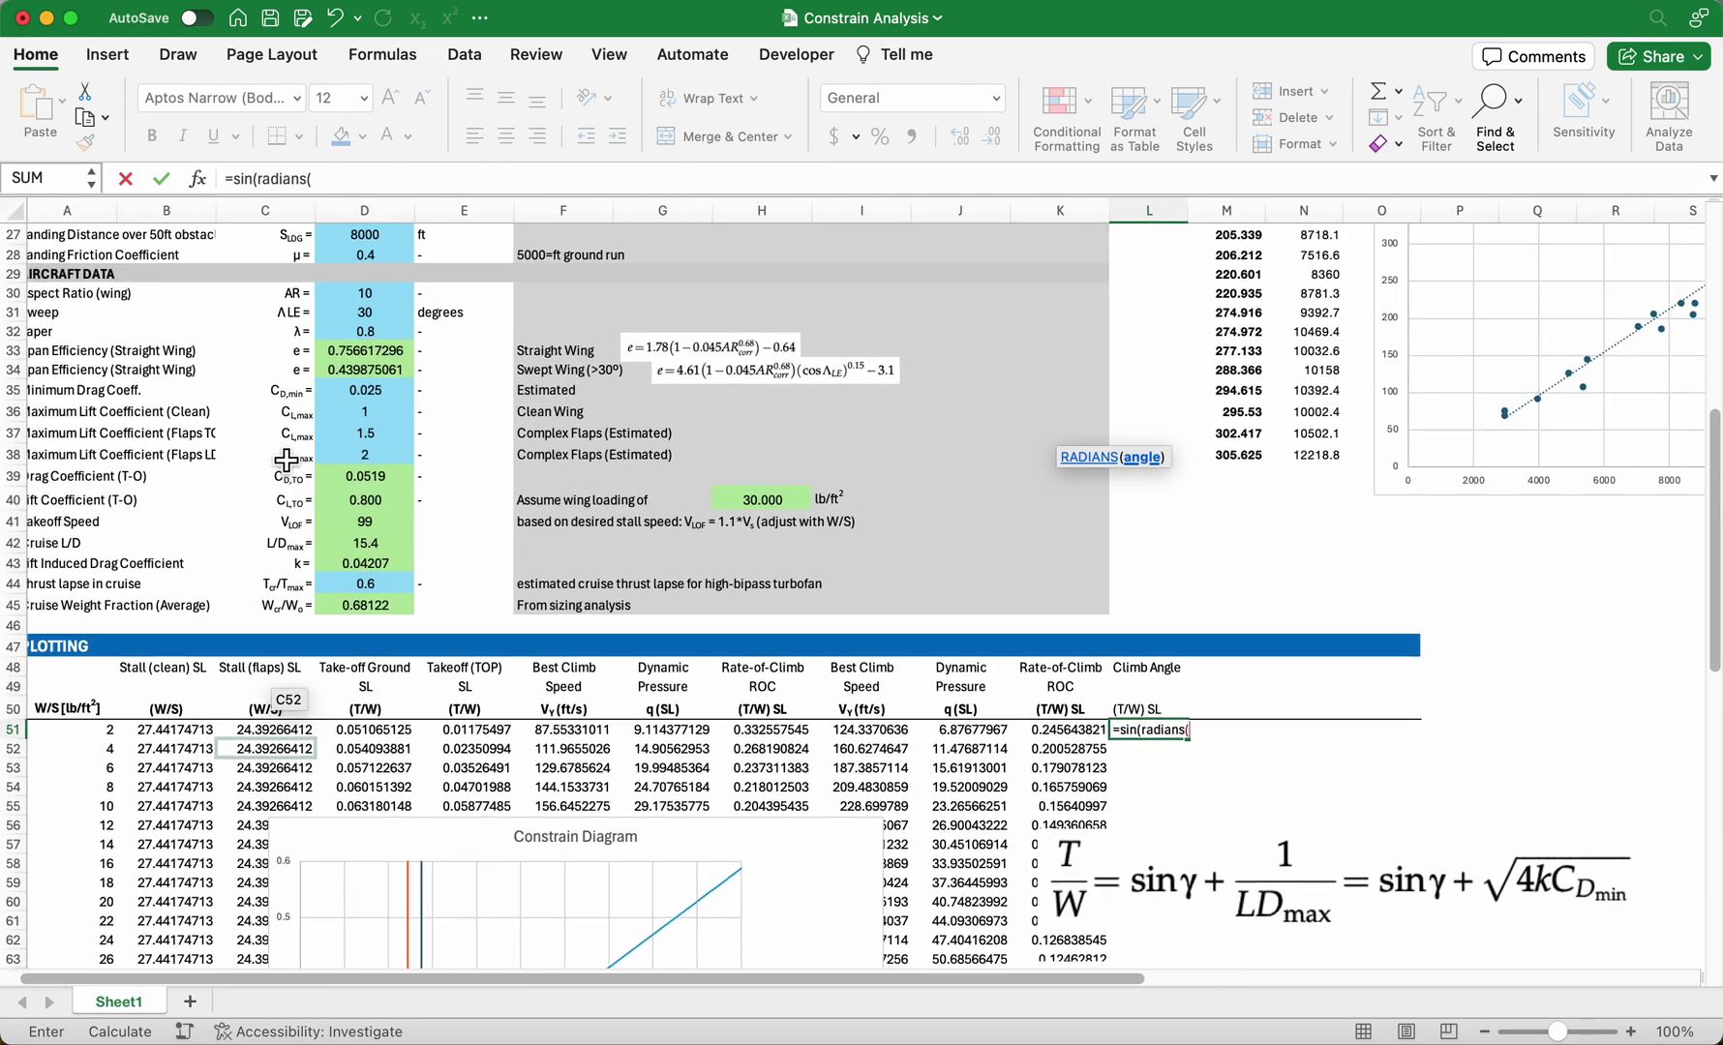
scroll(286, 463, up, 2)
click(383, 319)
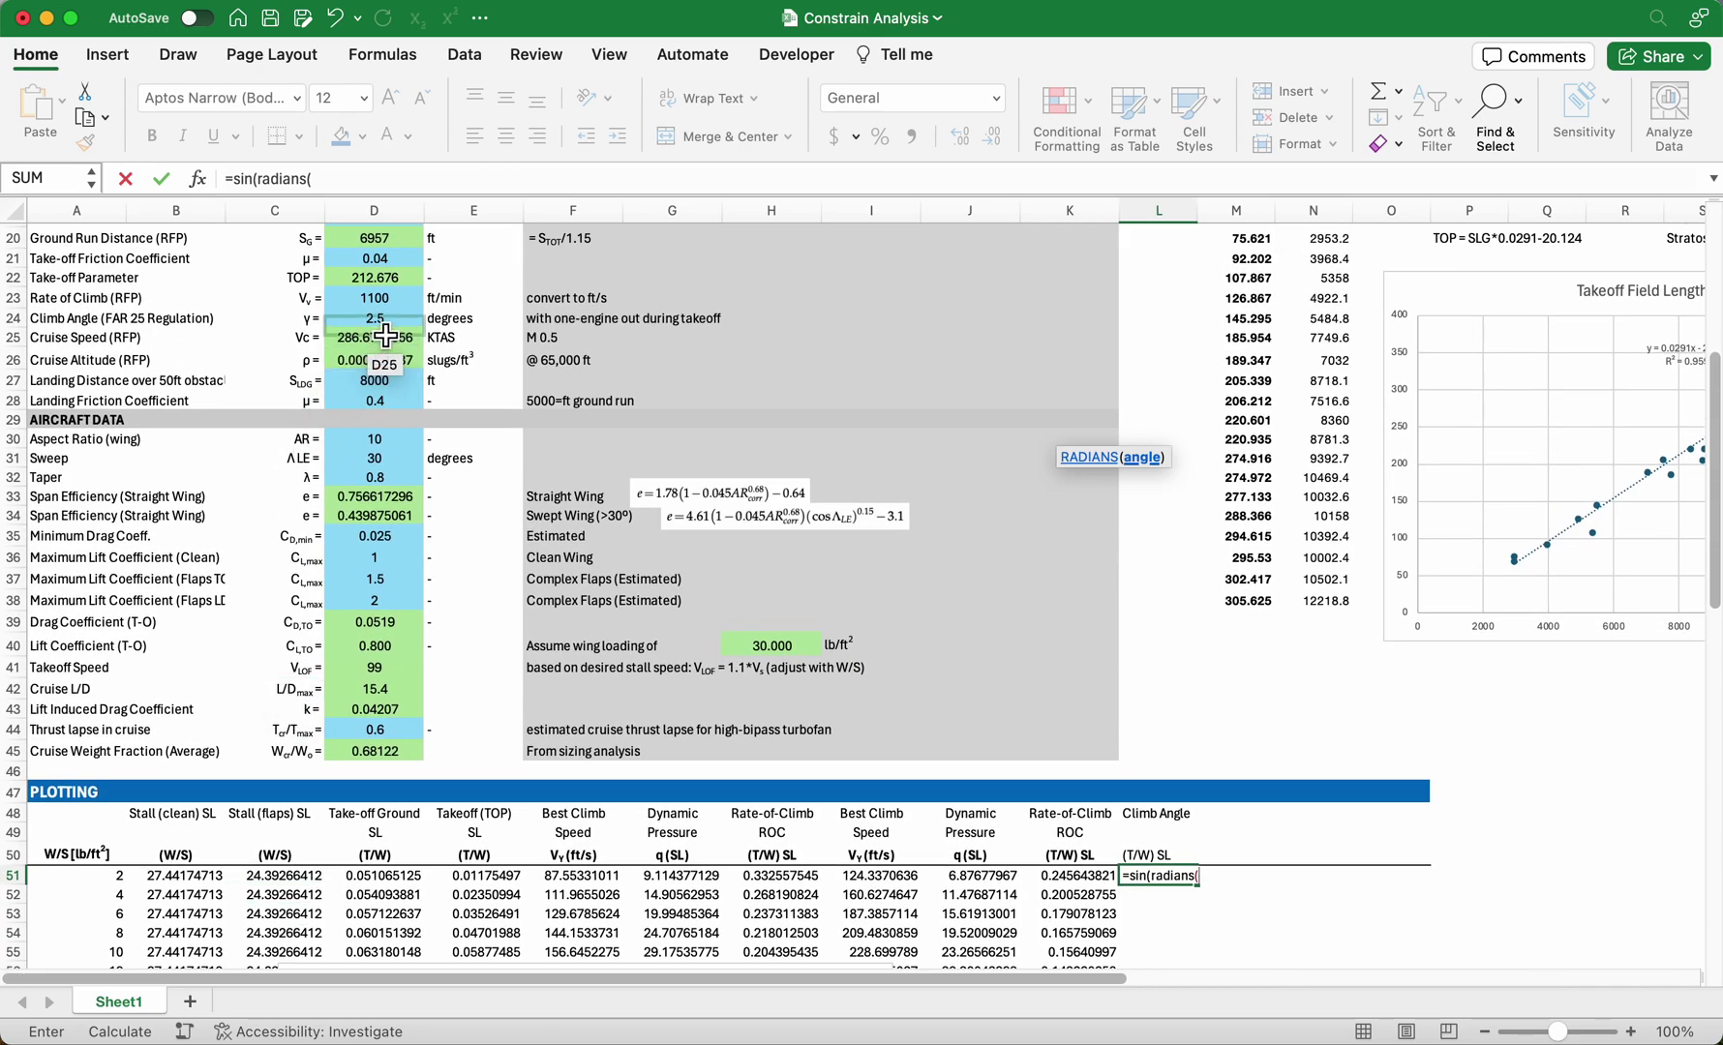
text())
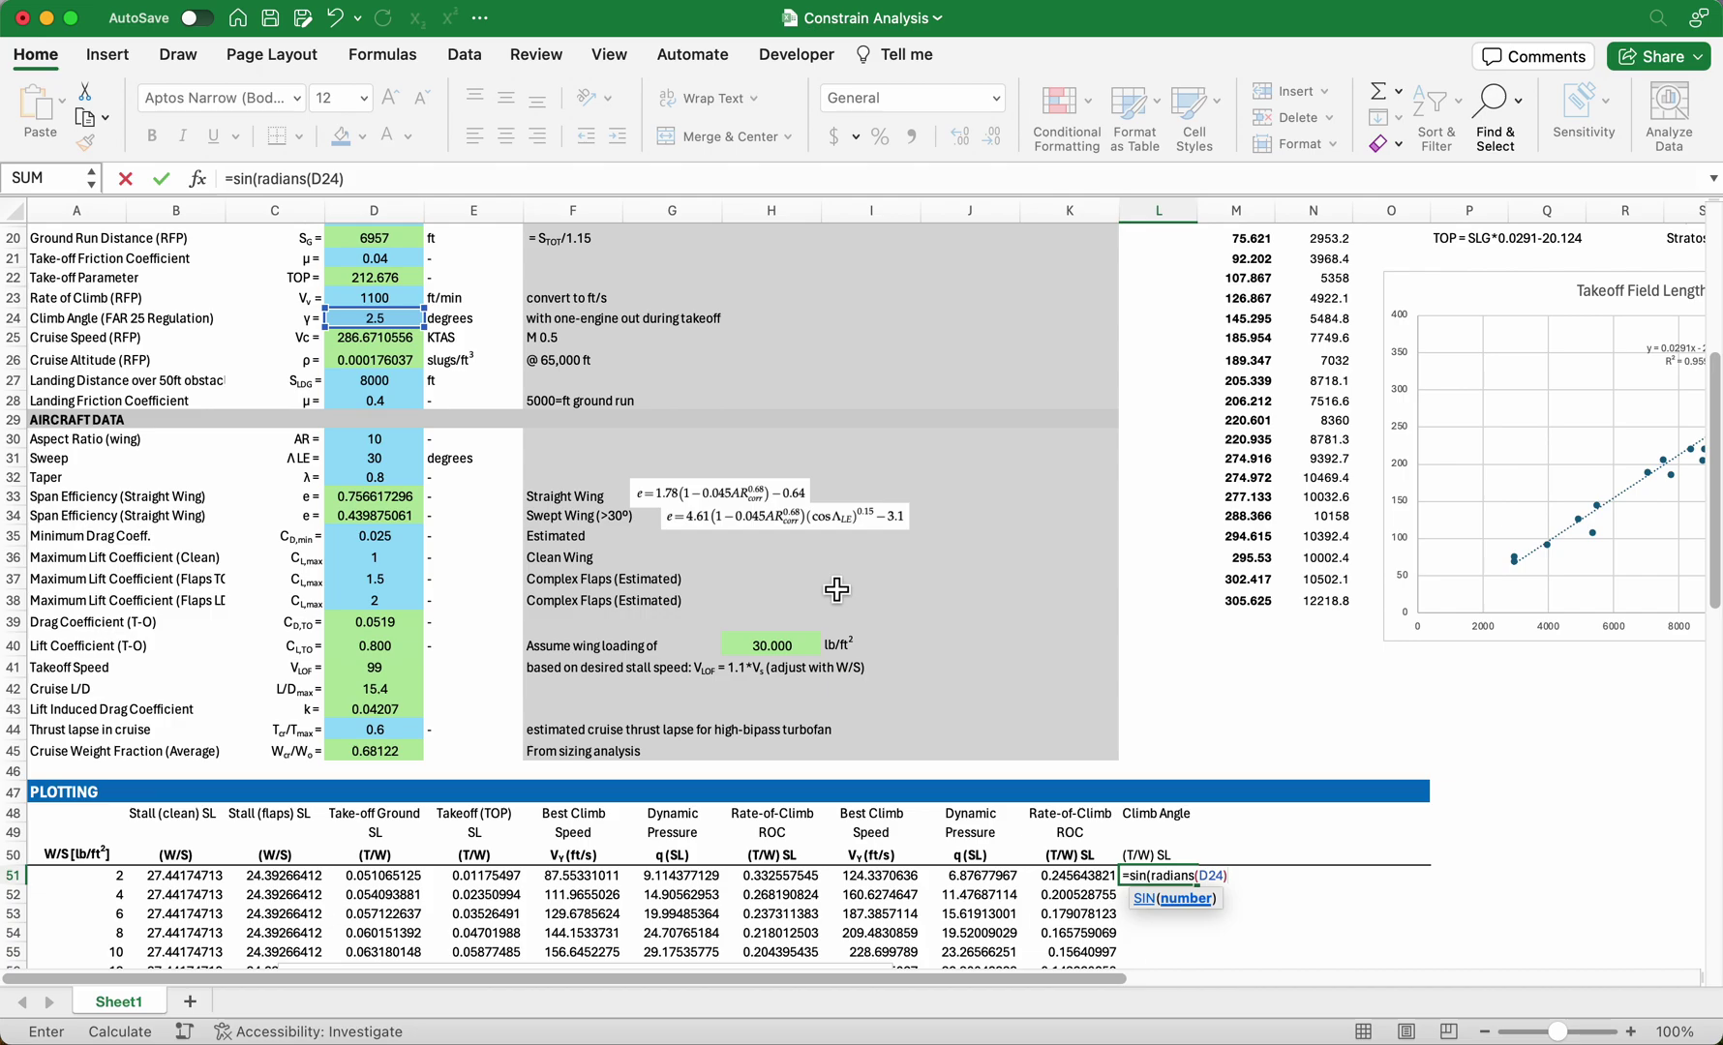
text())
scroll(1157, 740, down, 5)
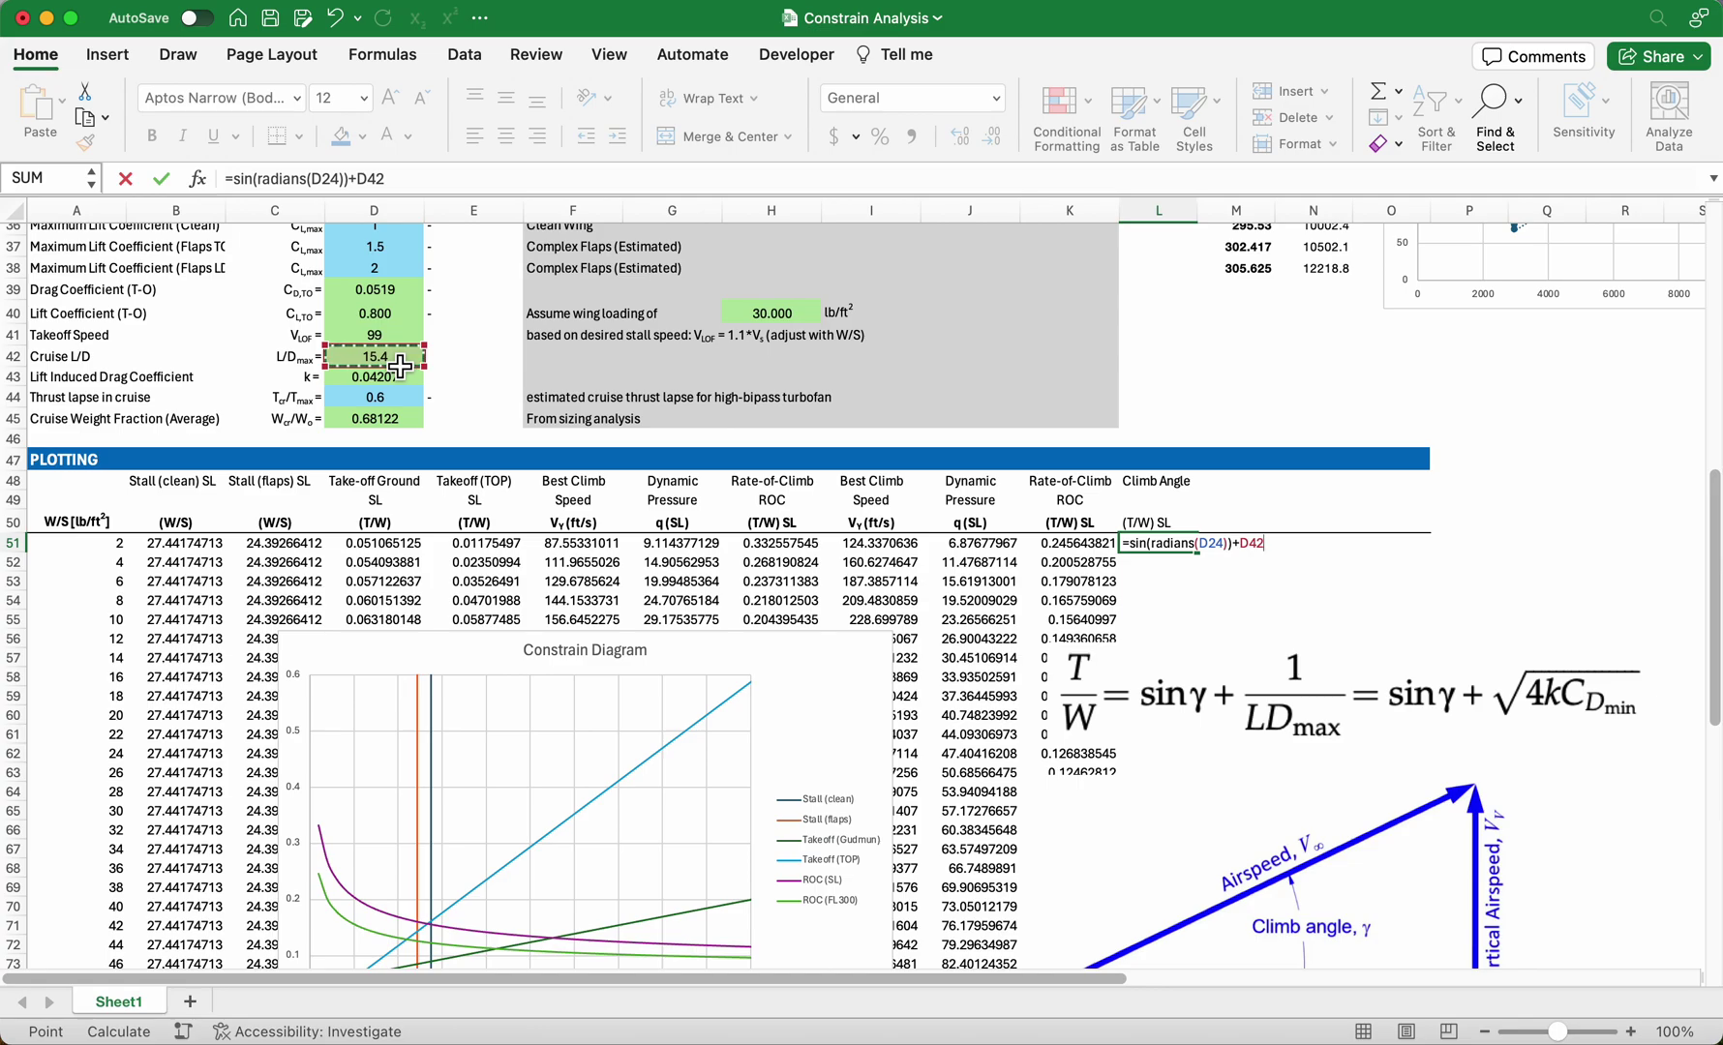
key(Return)
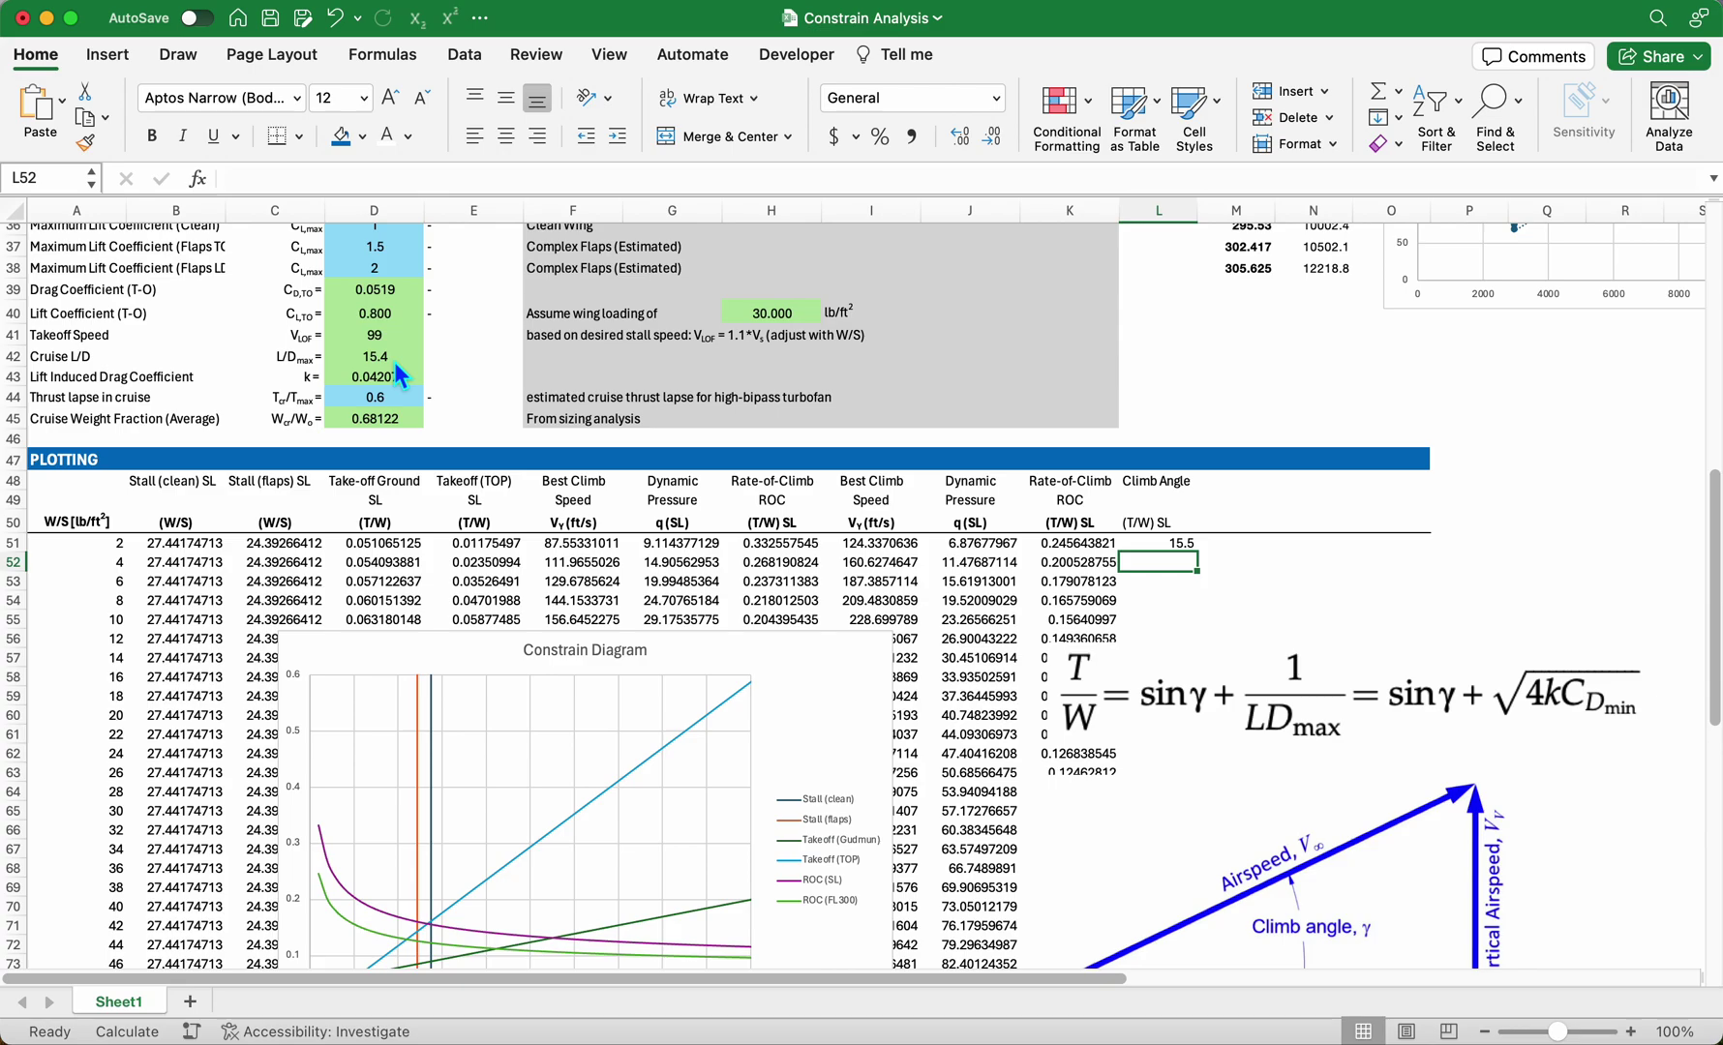
Correct the L51 formula to =SIN(RADIANS(D24))+1/D42.
click(1176, 544)
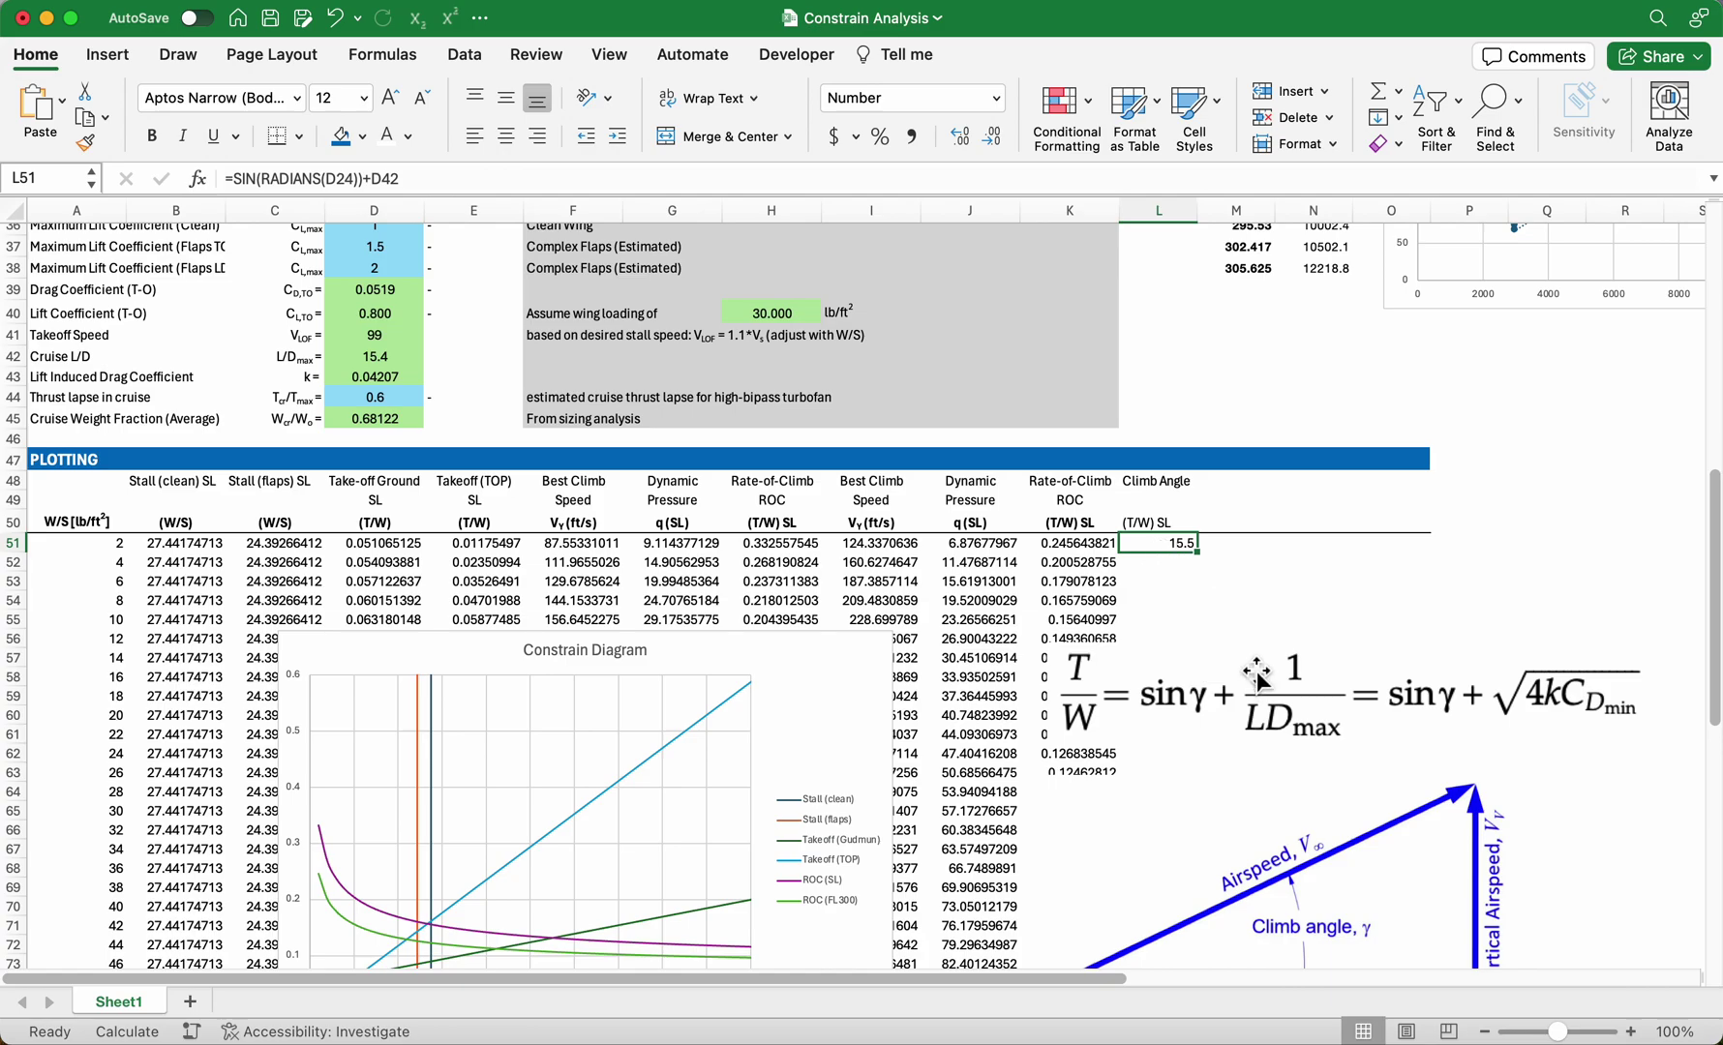
scroll(1294, 618, down, 1)
double_click(1179, 524)
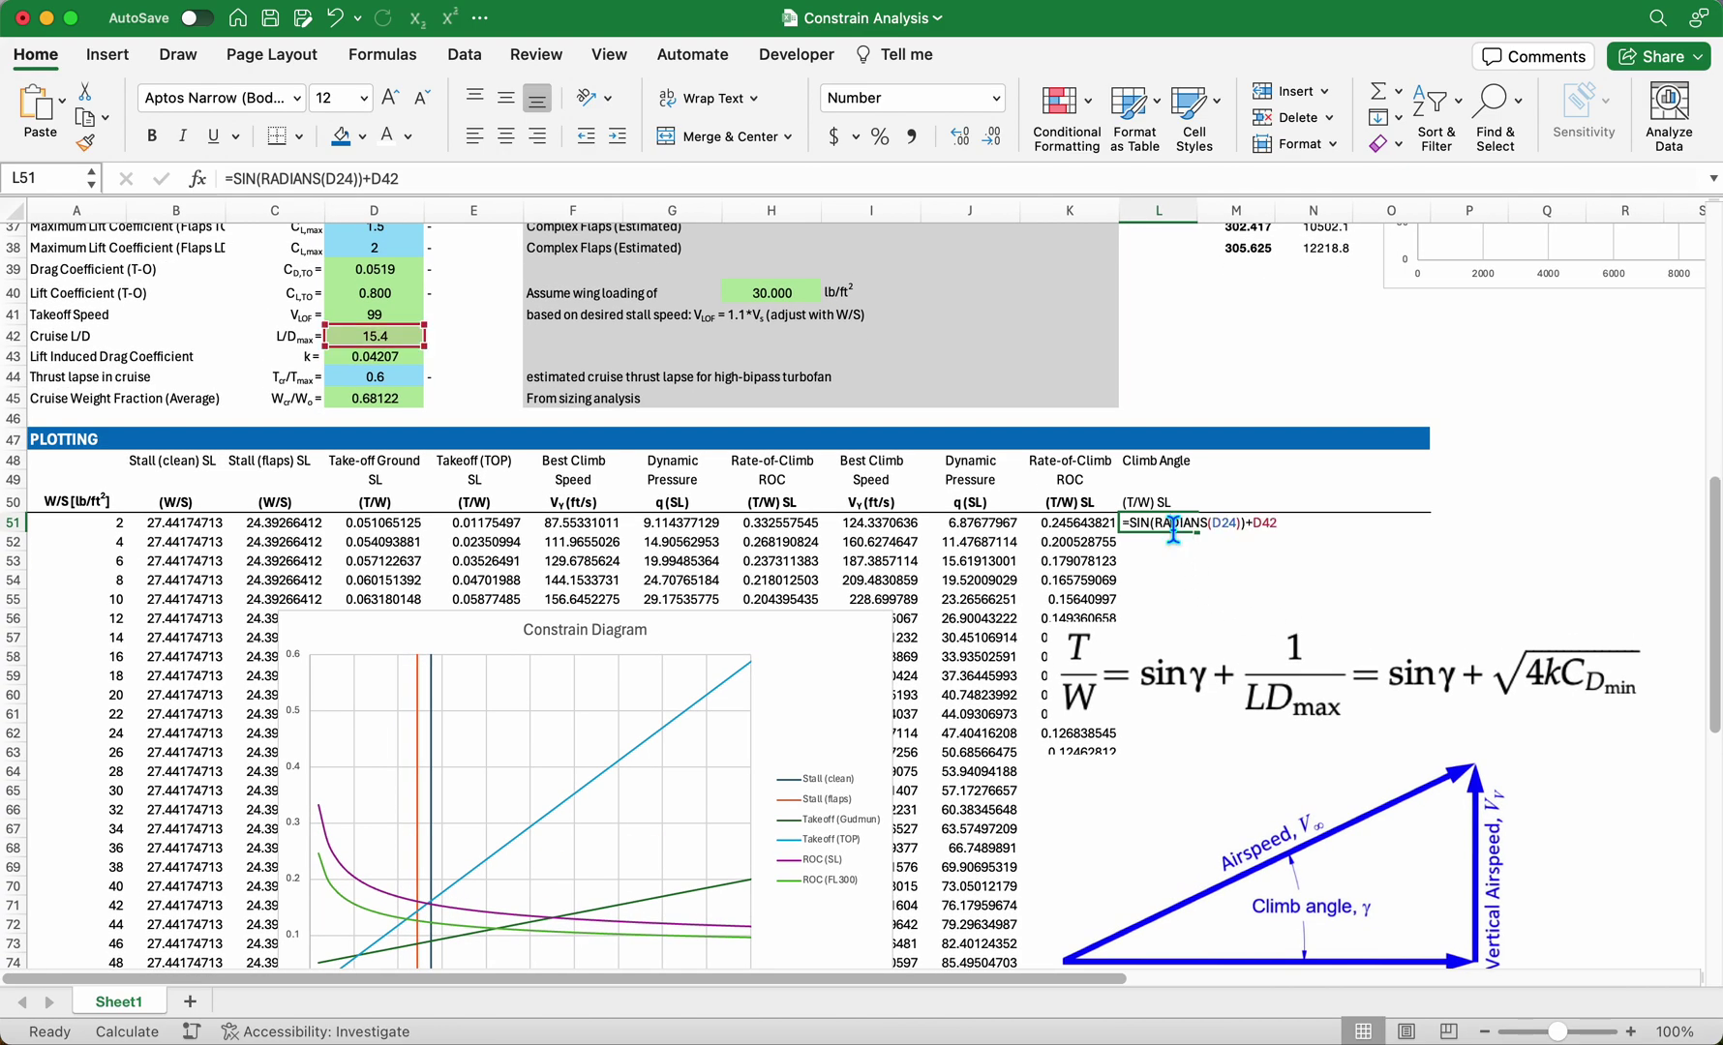
click(1253, 524)
text(1/)
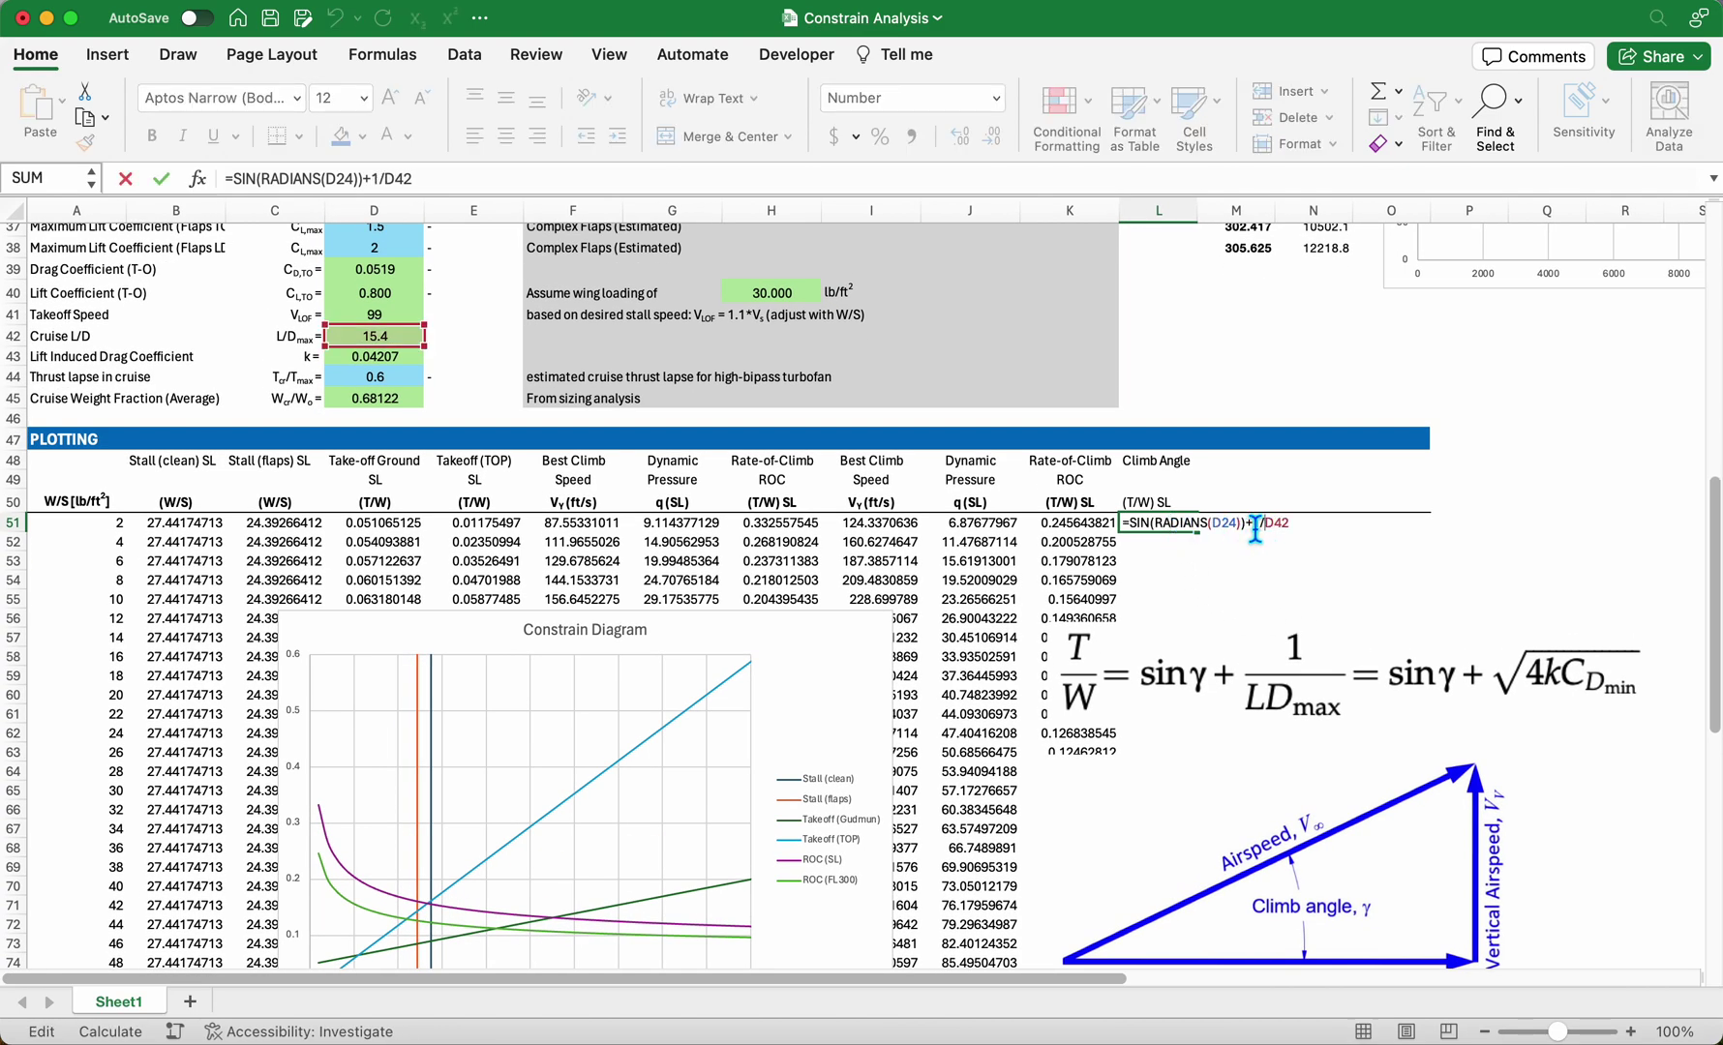
key(Return)
Anchor the rows in L51 as =SIN(RADIANS(D$24))+1/D$42.
click(1176, 522)
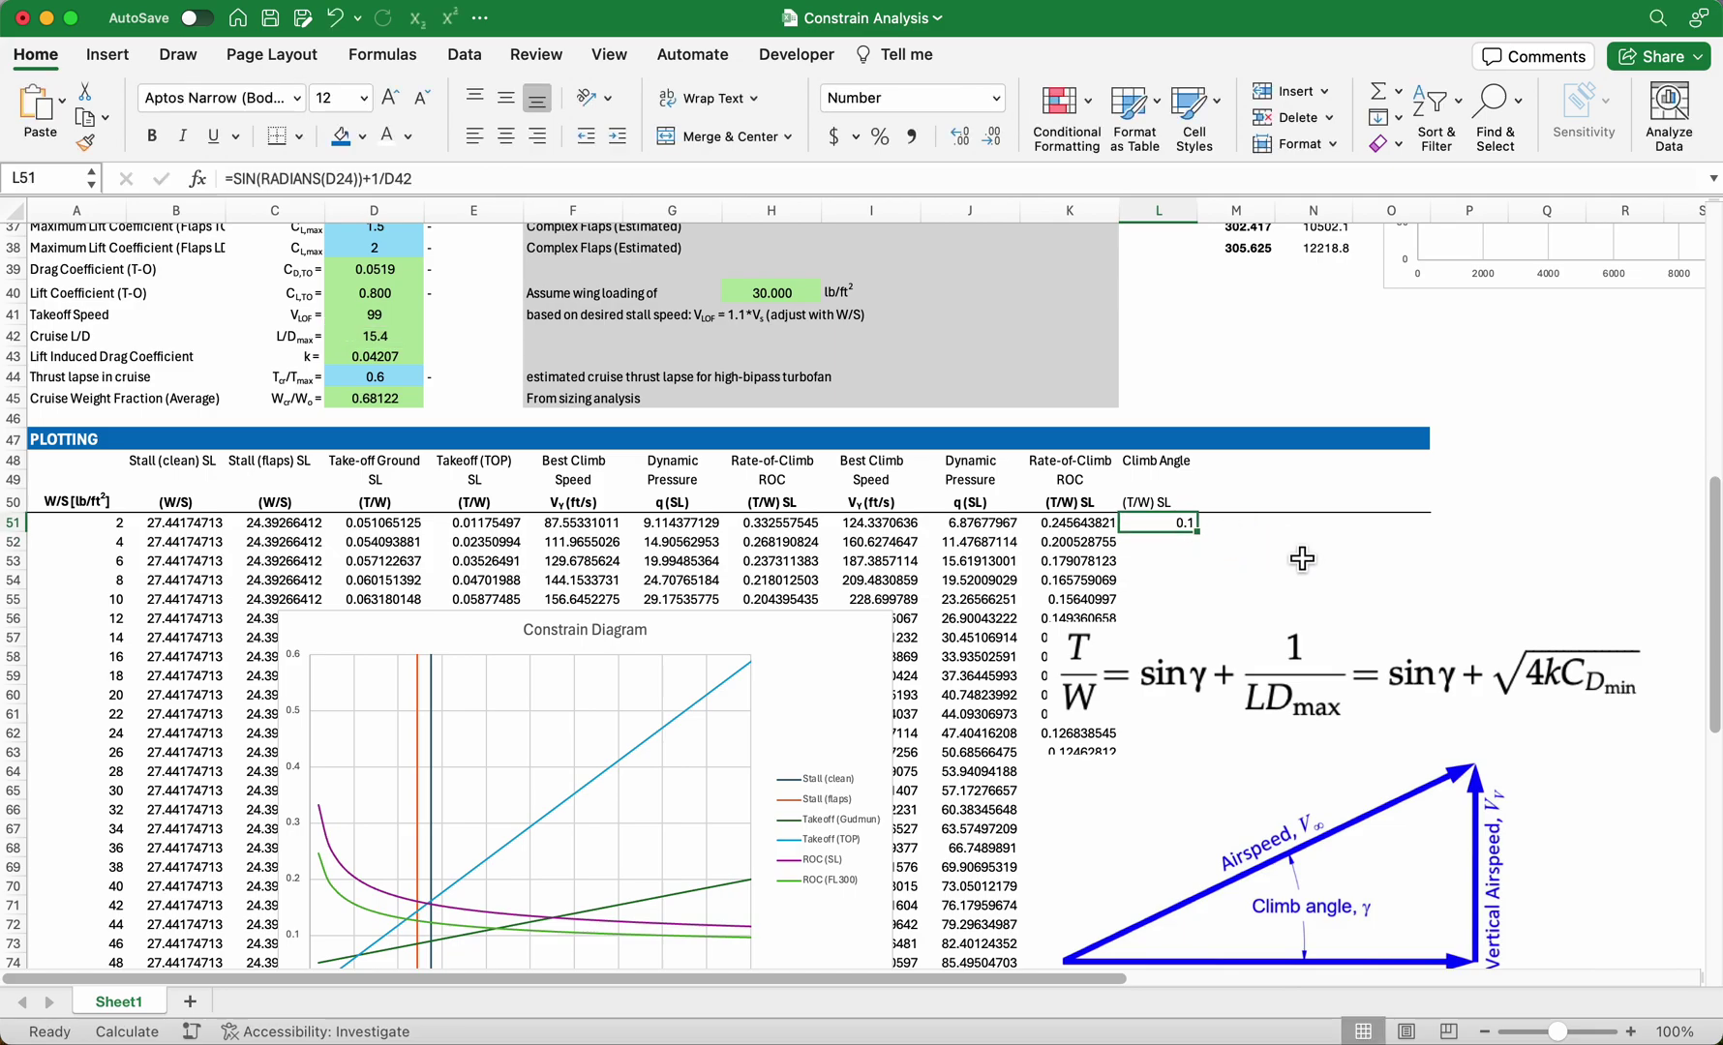
scroll(1301, 558, down, 5)
scroll(1302, 558, right, 1)
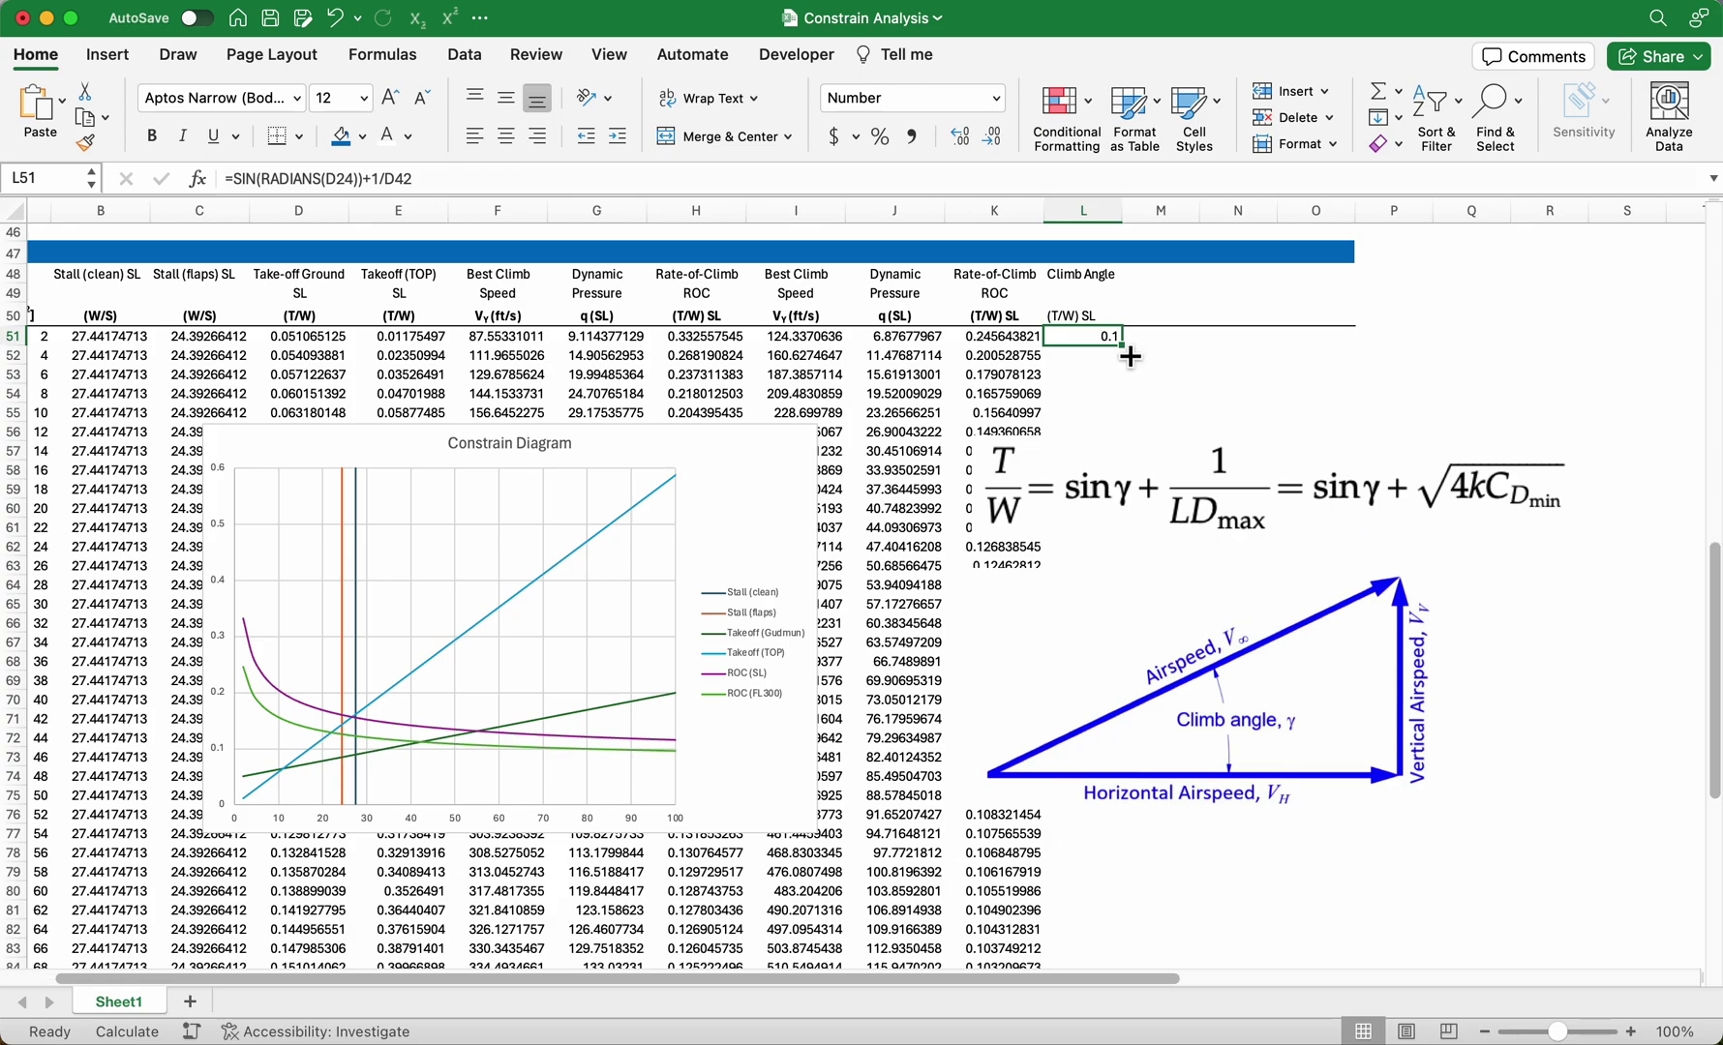
double_click(1100, 338)
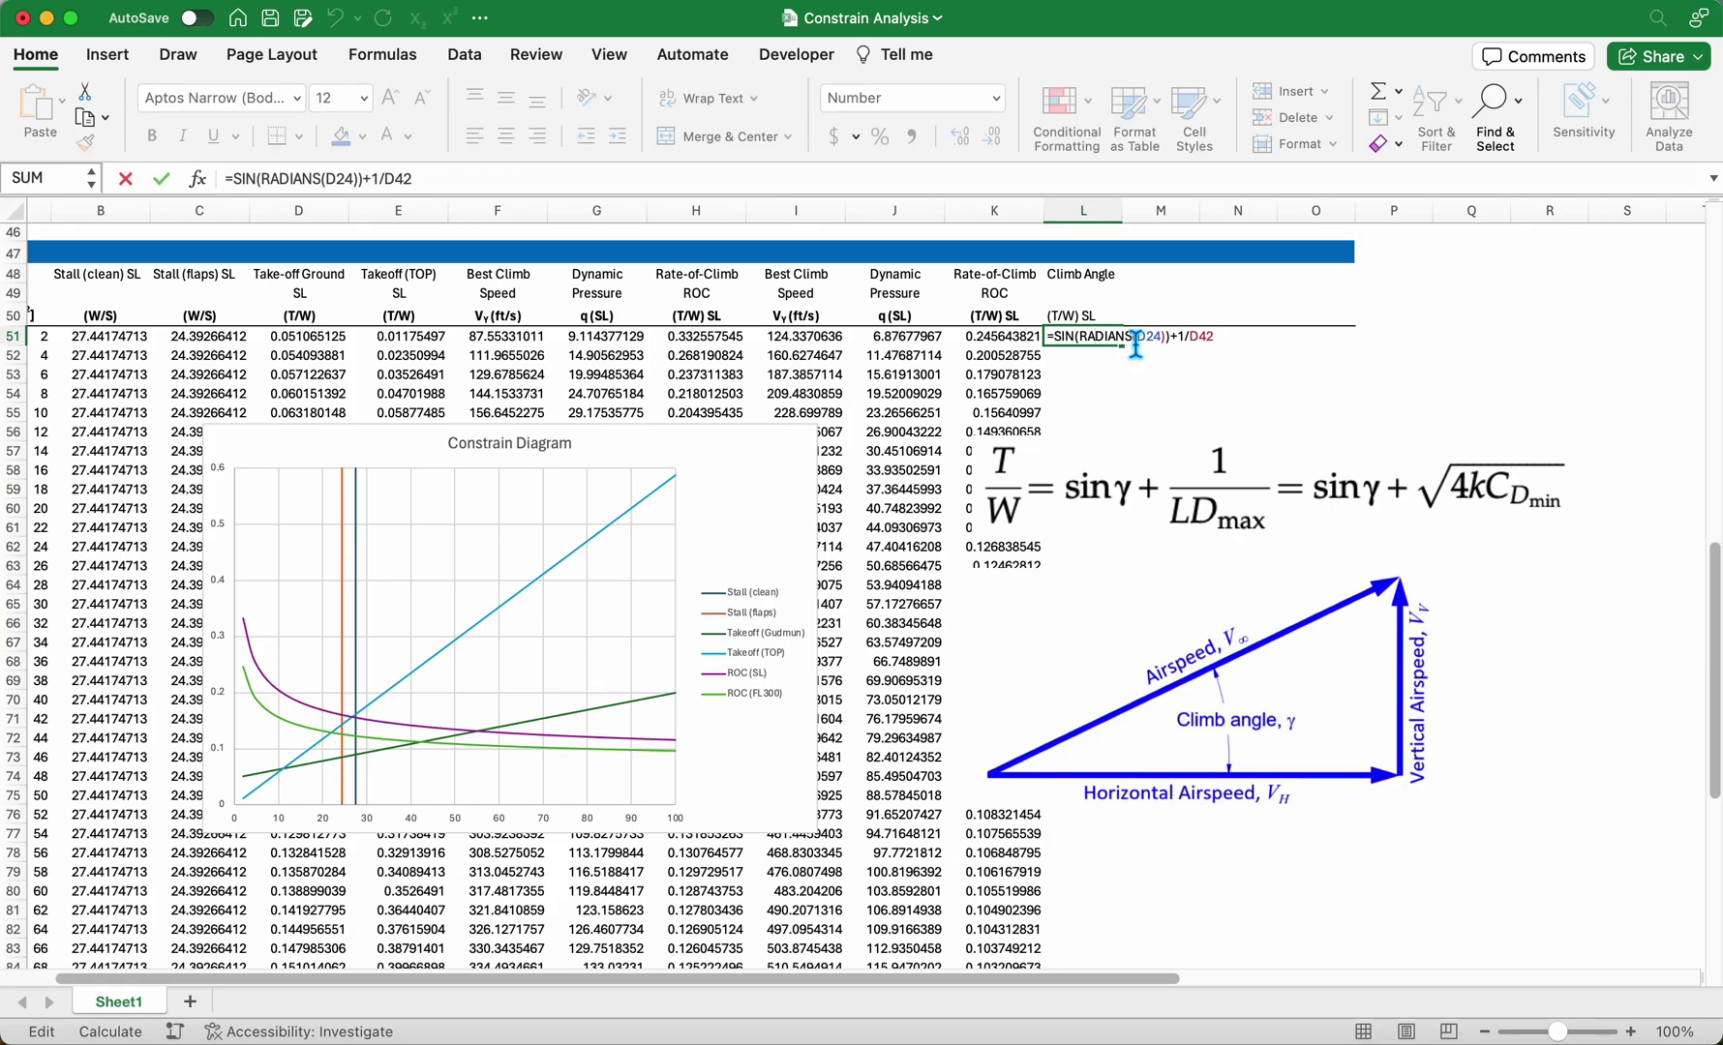
click(1147, 340)
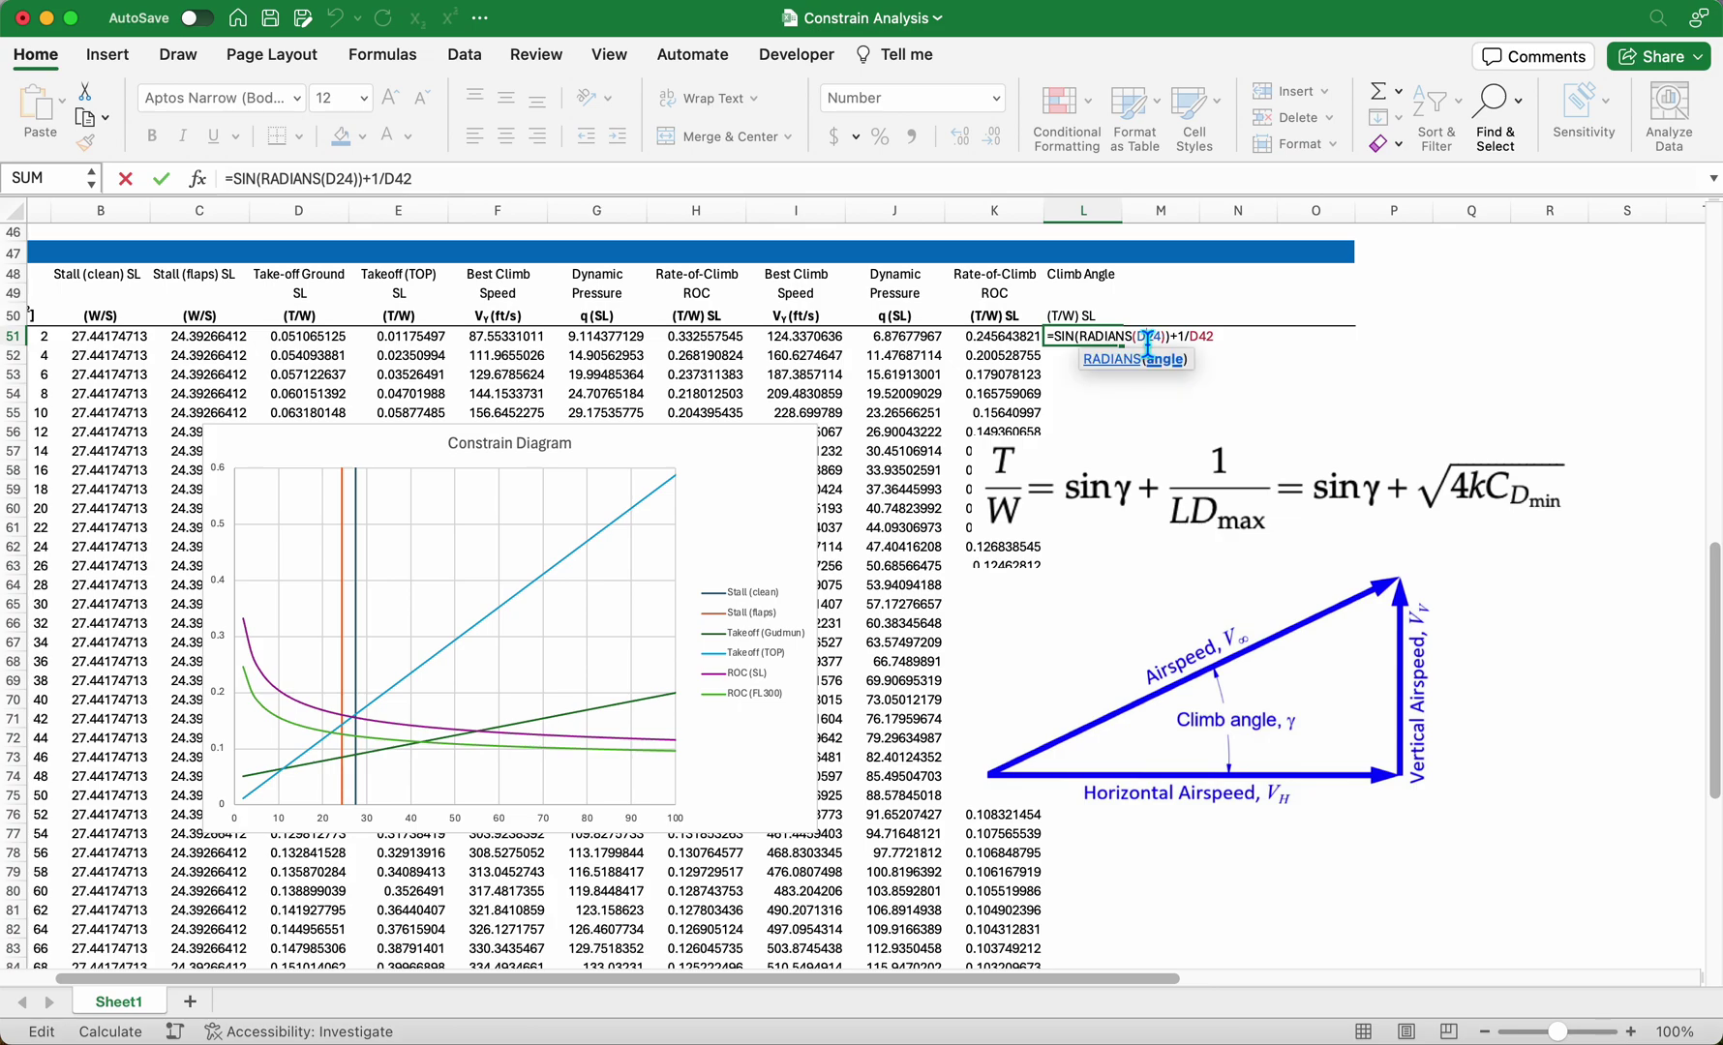
text($)
key(Right)
key(Right)
key(Right)
key(Right)
key(Right)
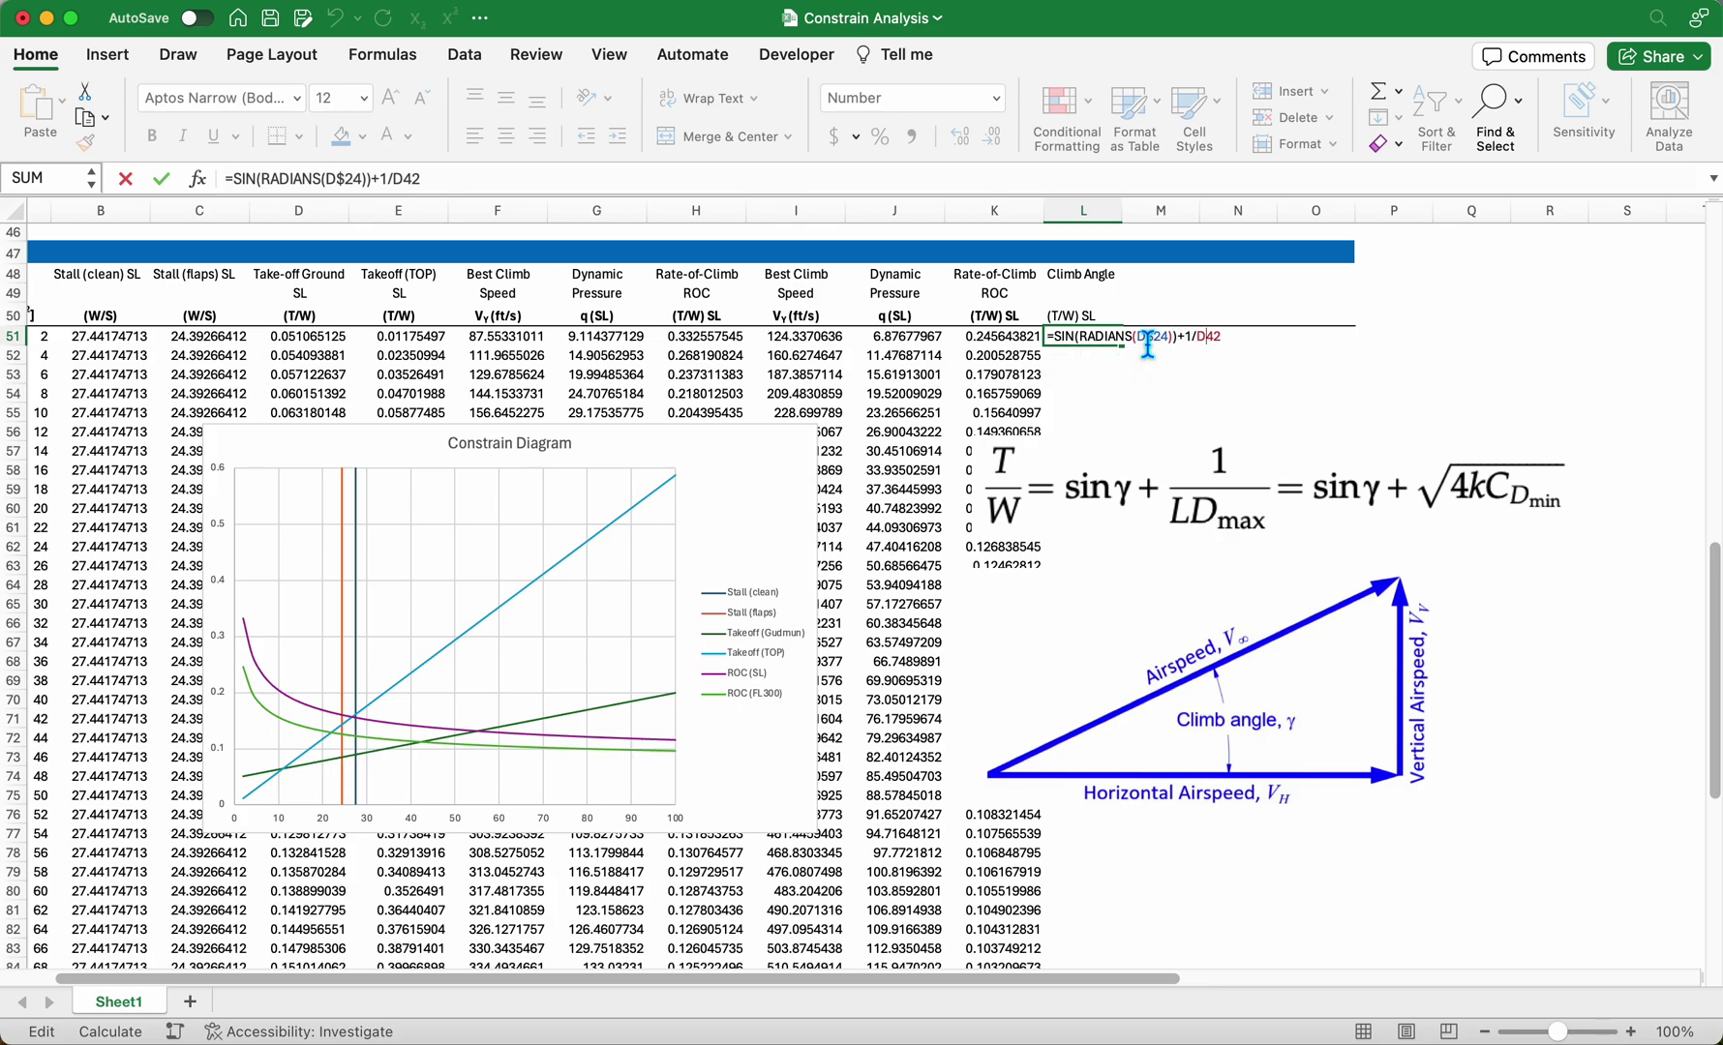
text($)
key(Return)
Fill the L51 formula down to row 110 and move the equation picture up and right.
key(Up)
key(Up)
key(Down)
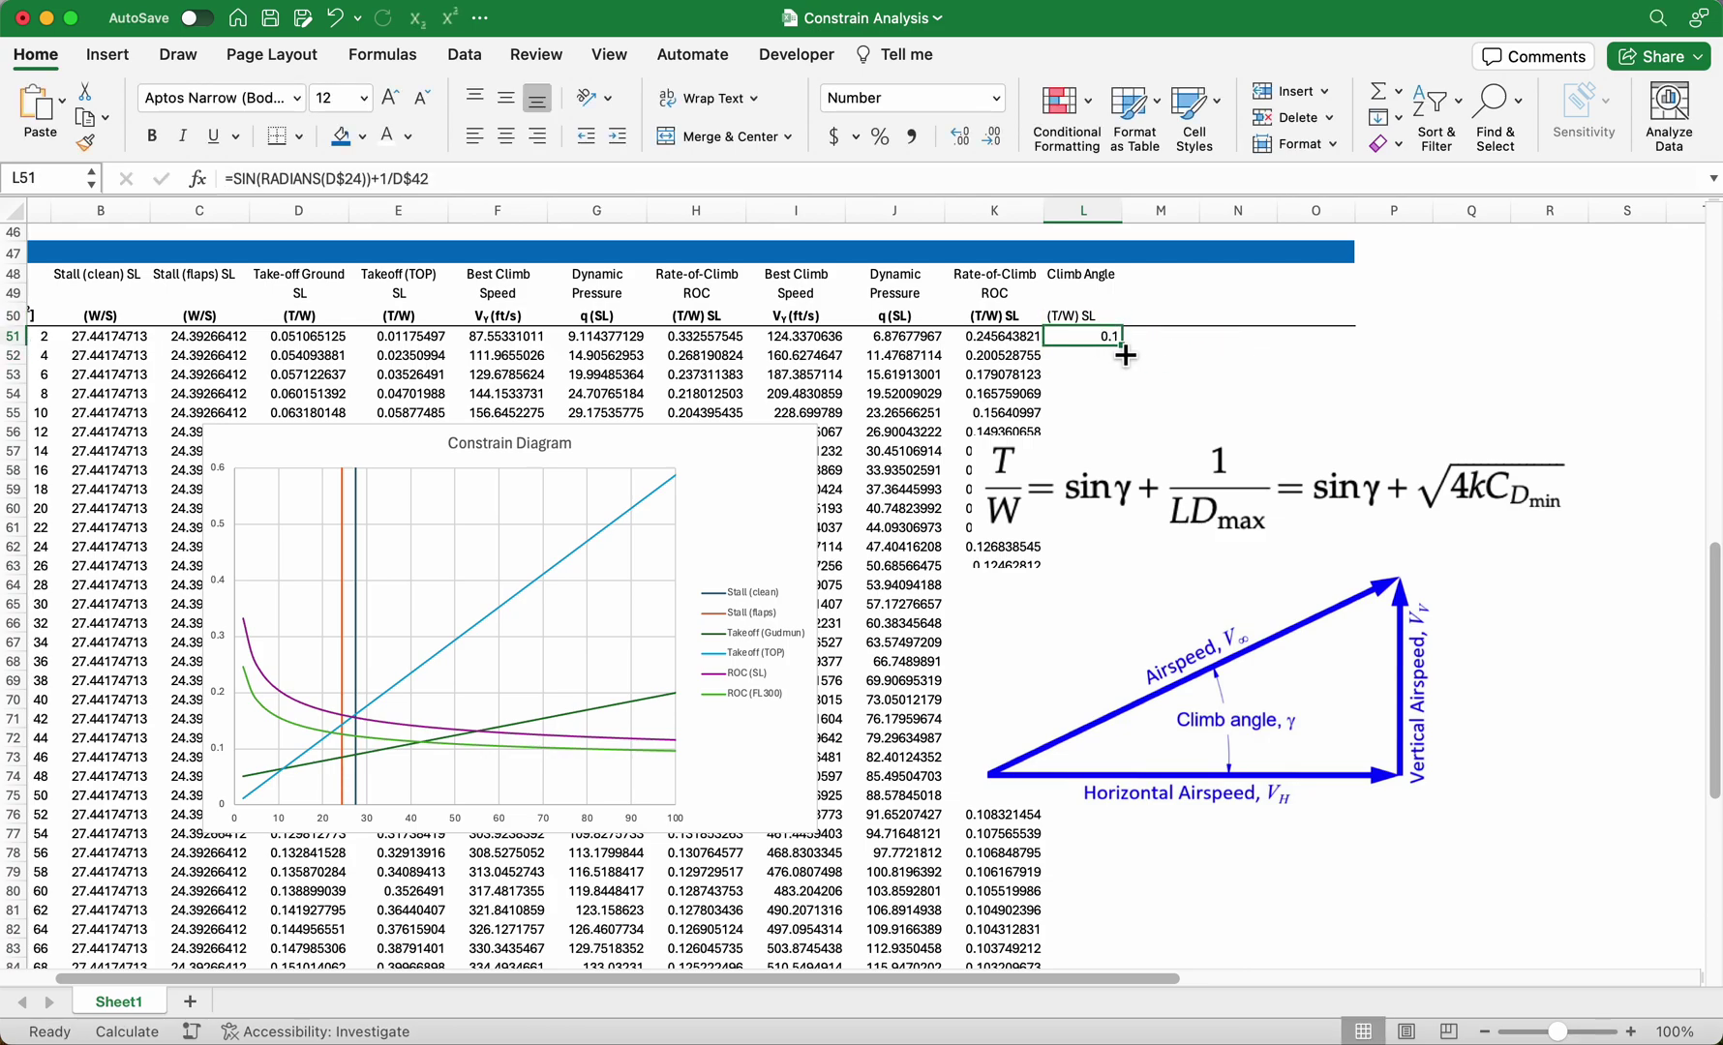
double_click(1124, 354)
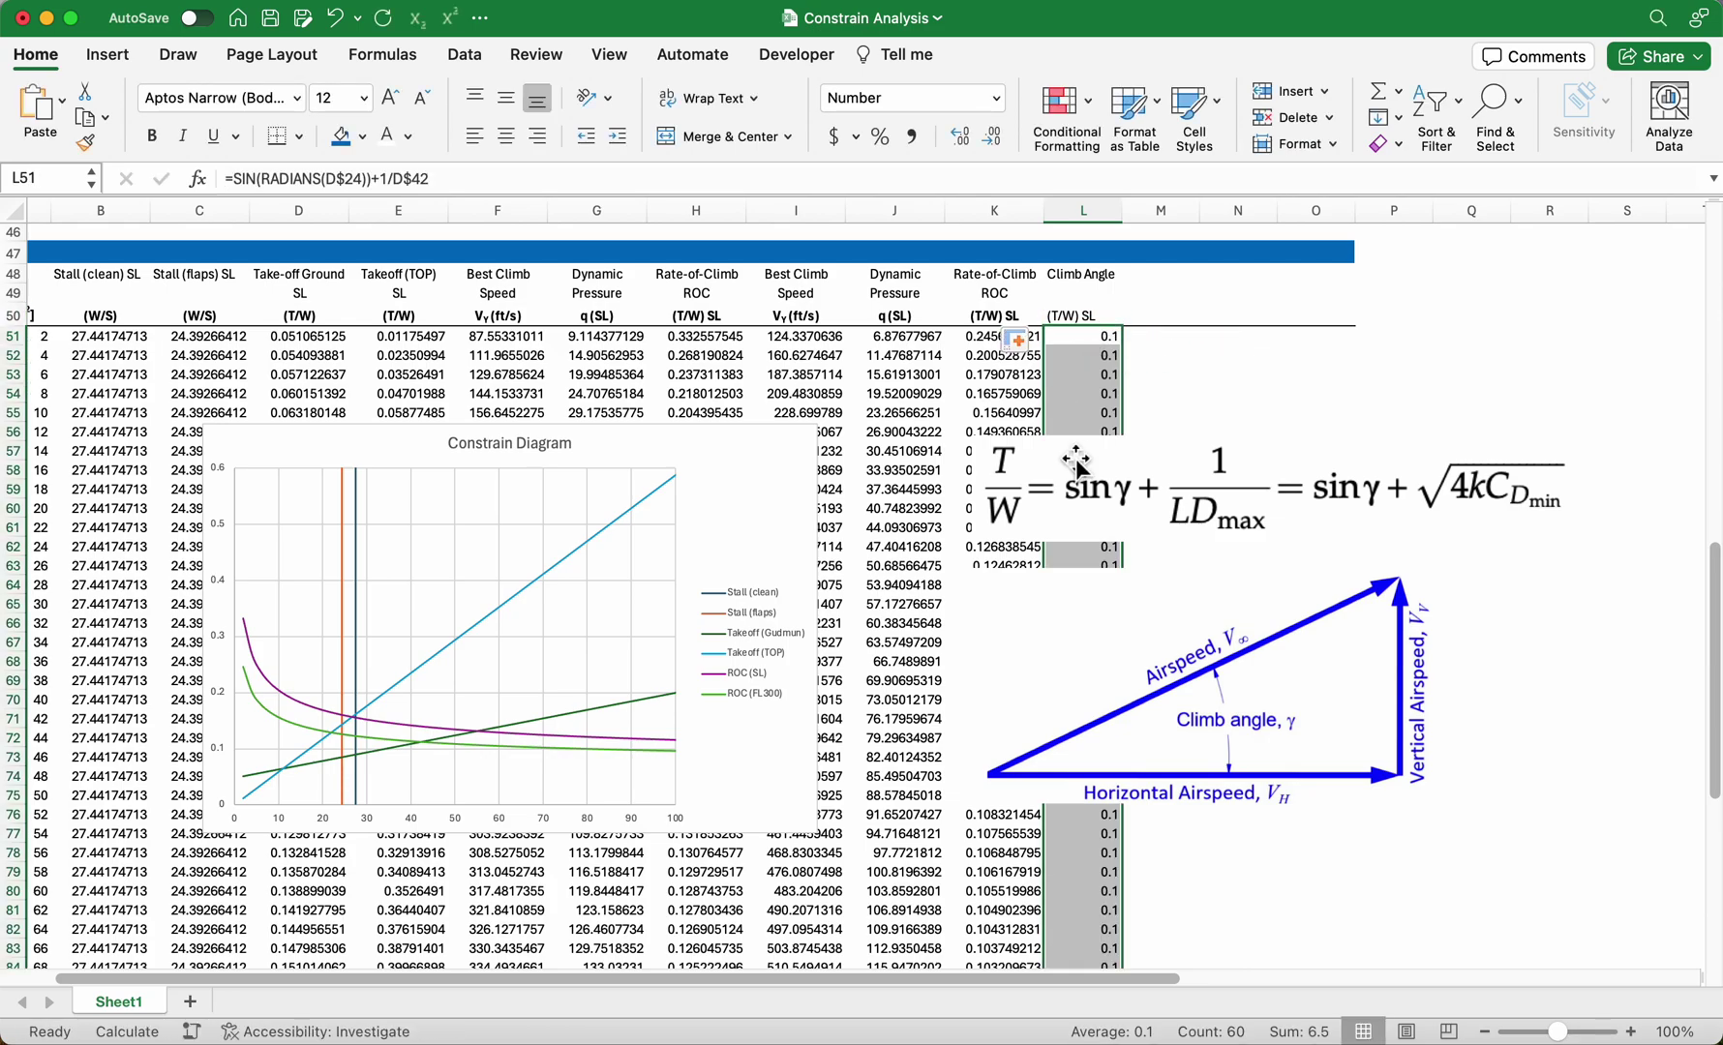
drag(1096, 503, 1268, 416)
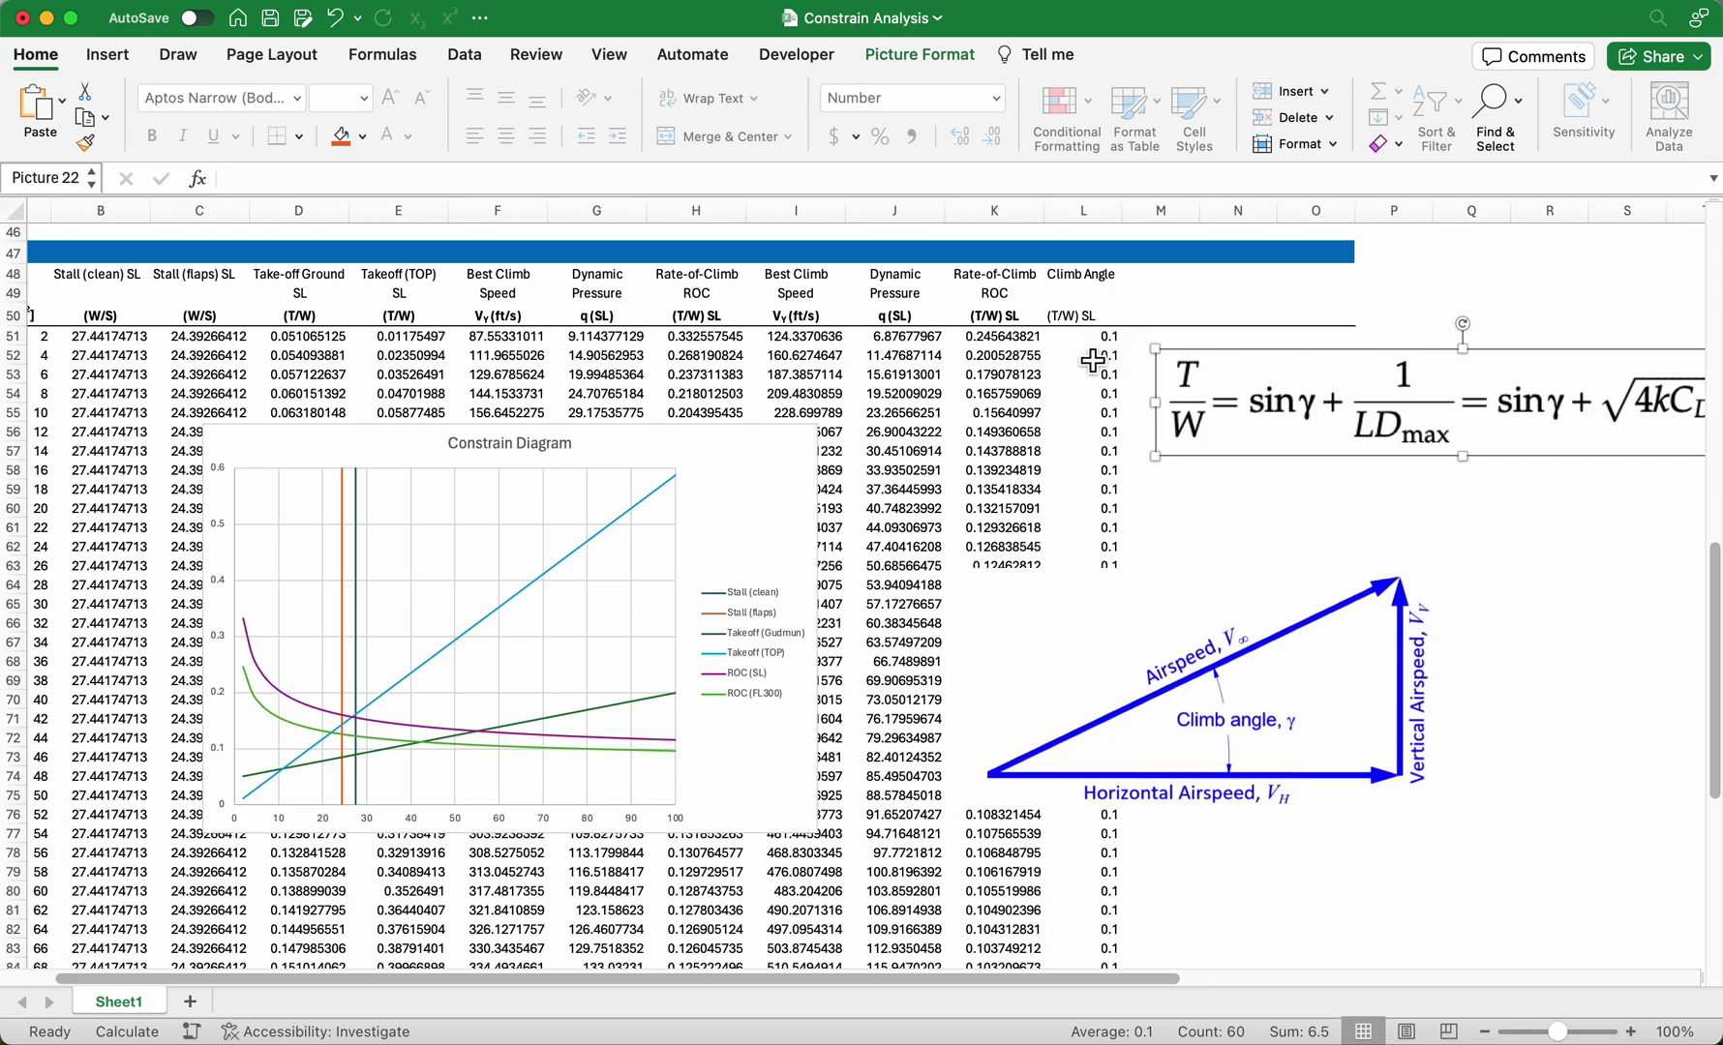
scroll(1096, 342, left, 3)
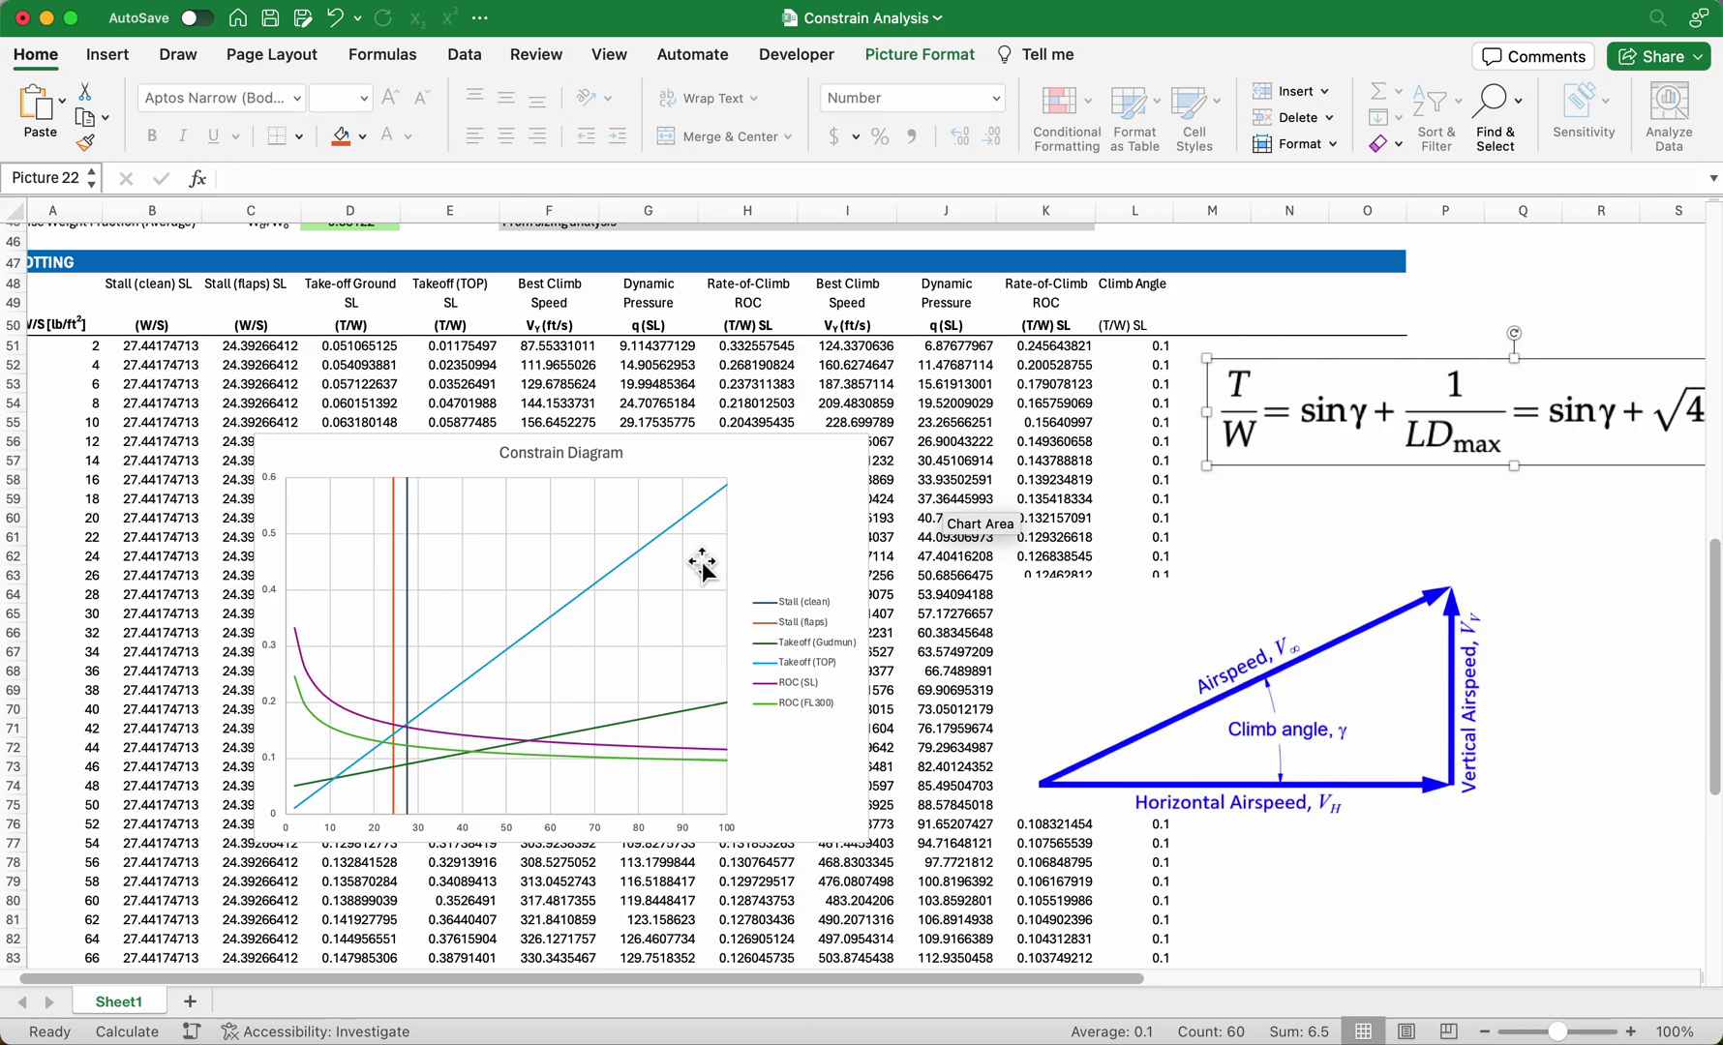
click(668, 572)
Begin adding a Climb Gradient series through Select Data, then cancel it.
right_click(666, 568)
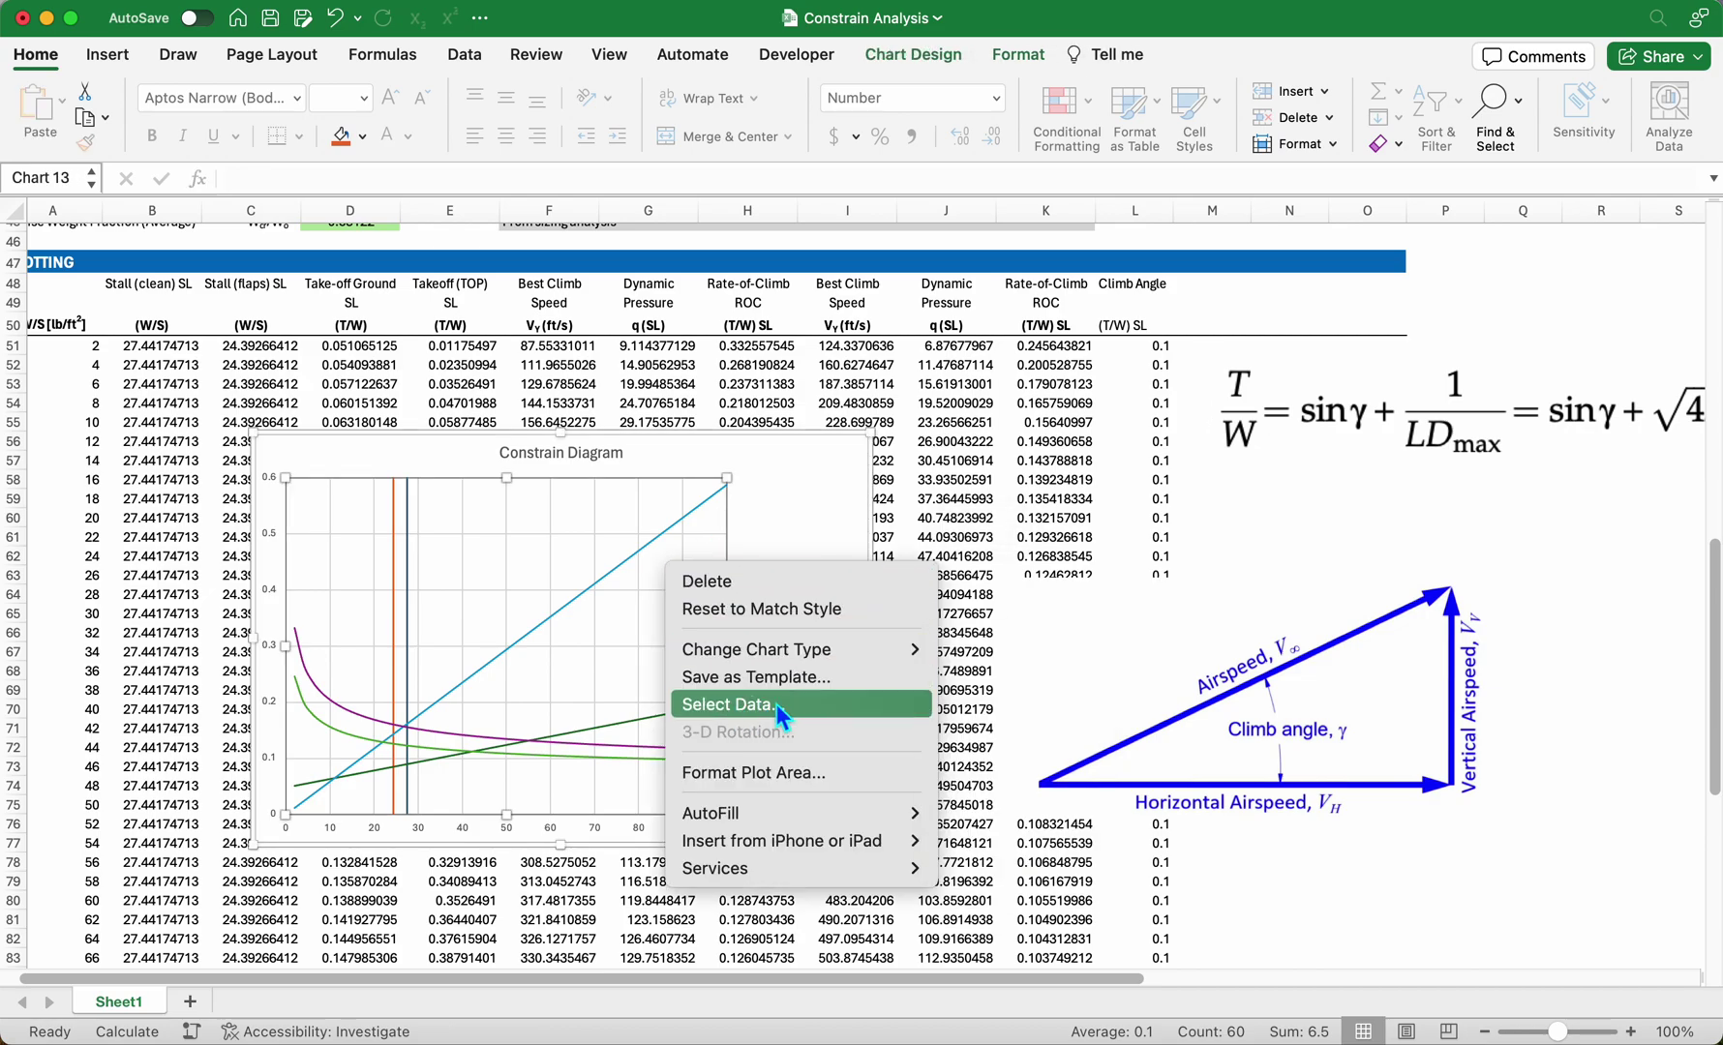
click(751, 707)
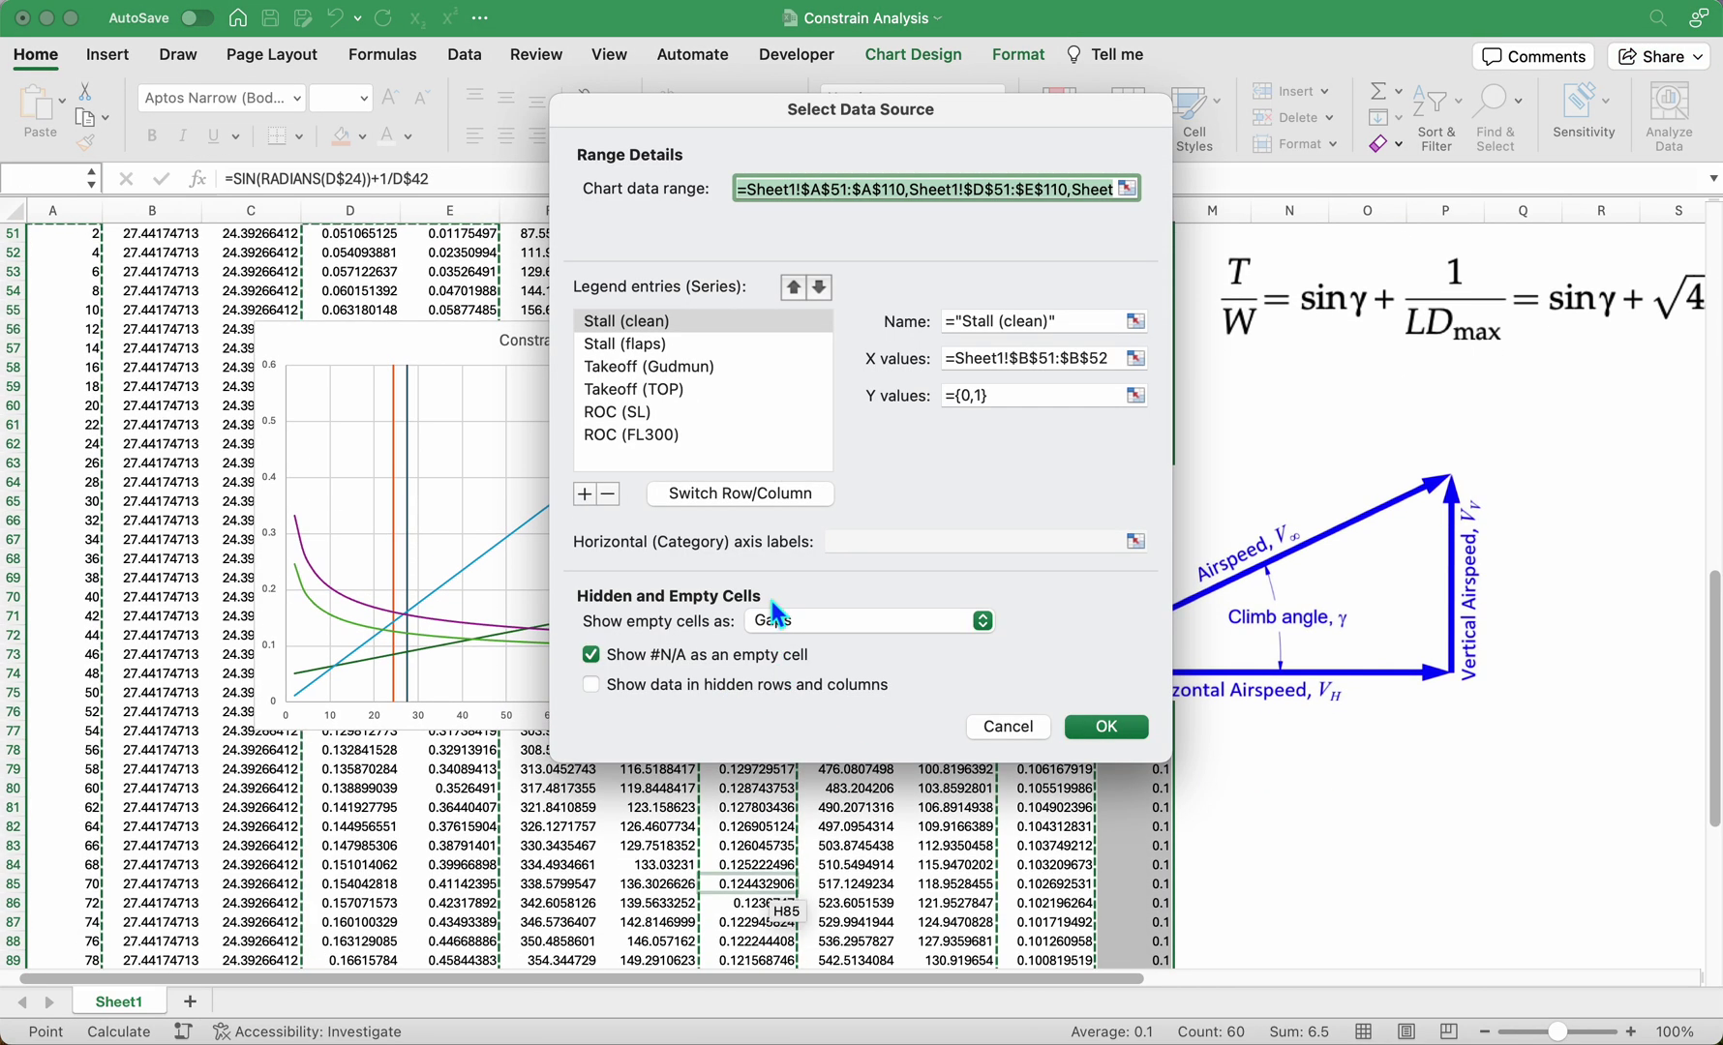
click(587, 497)
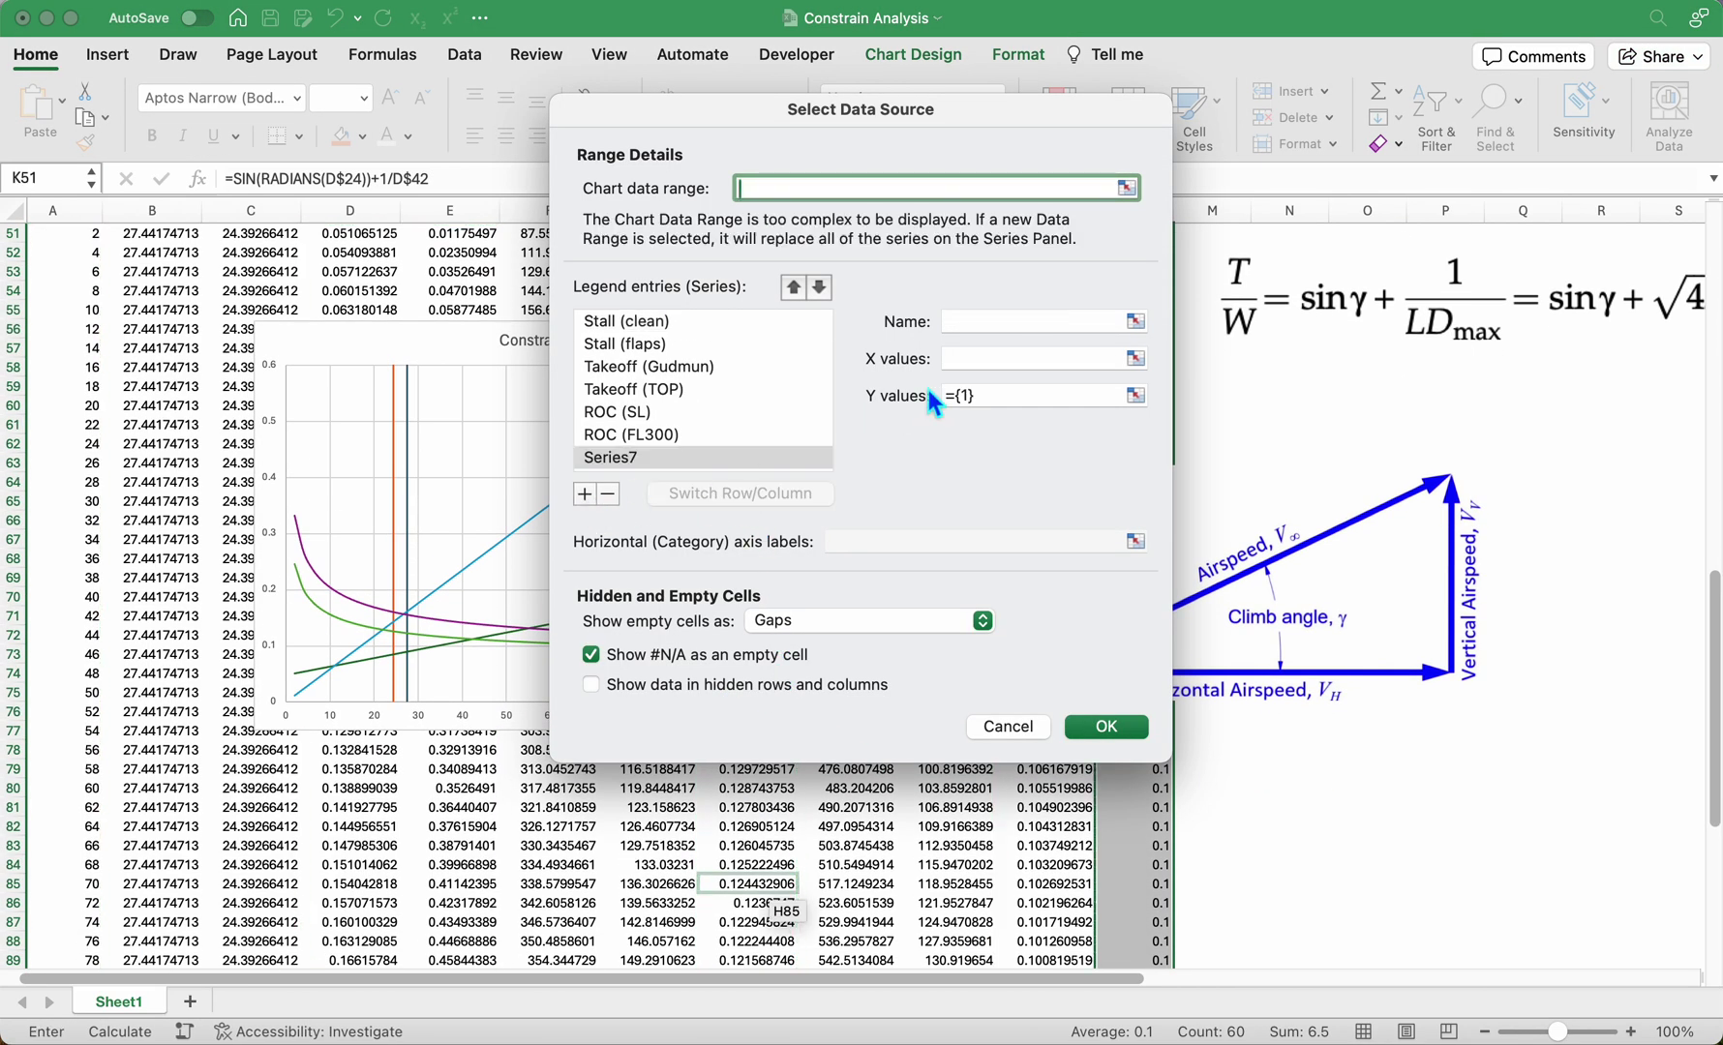
click(1000, 324)
text(Climb)
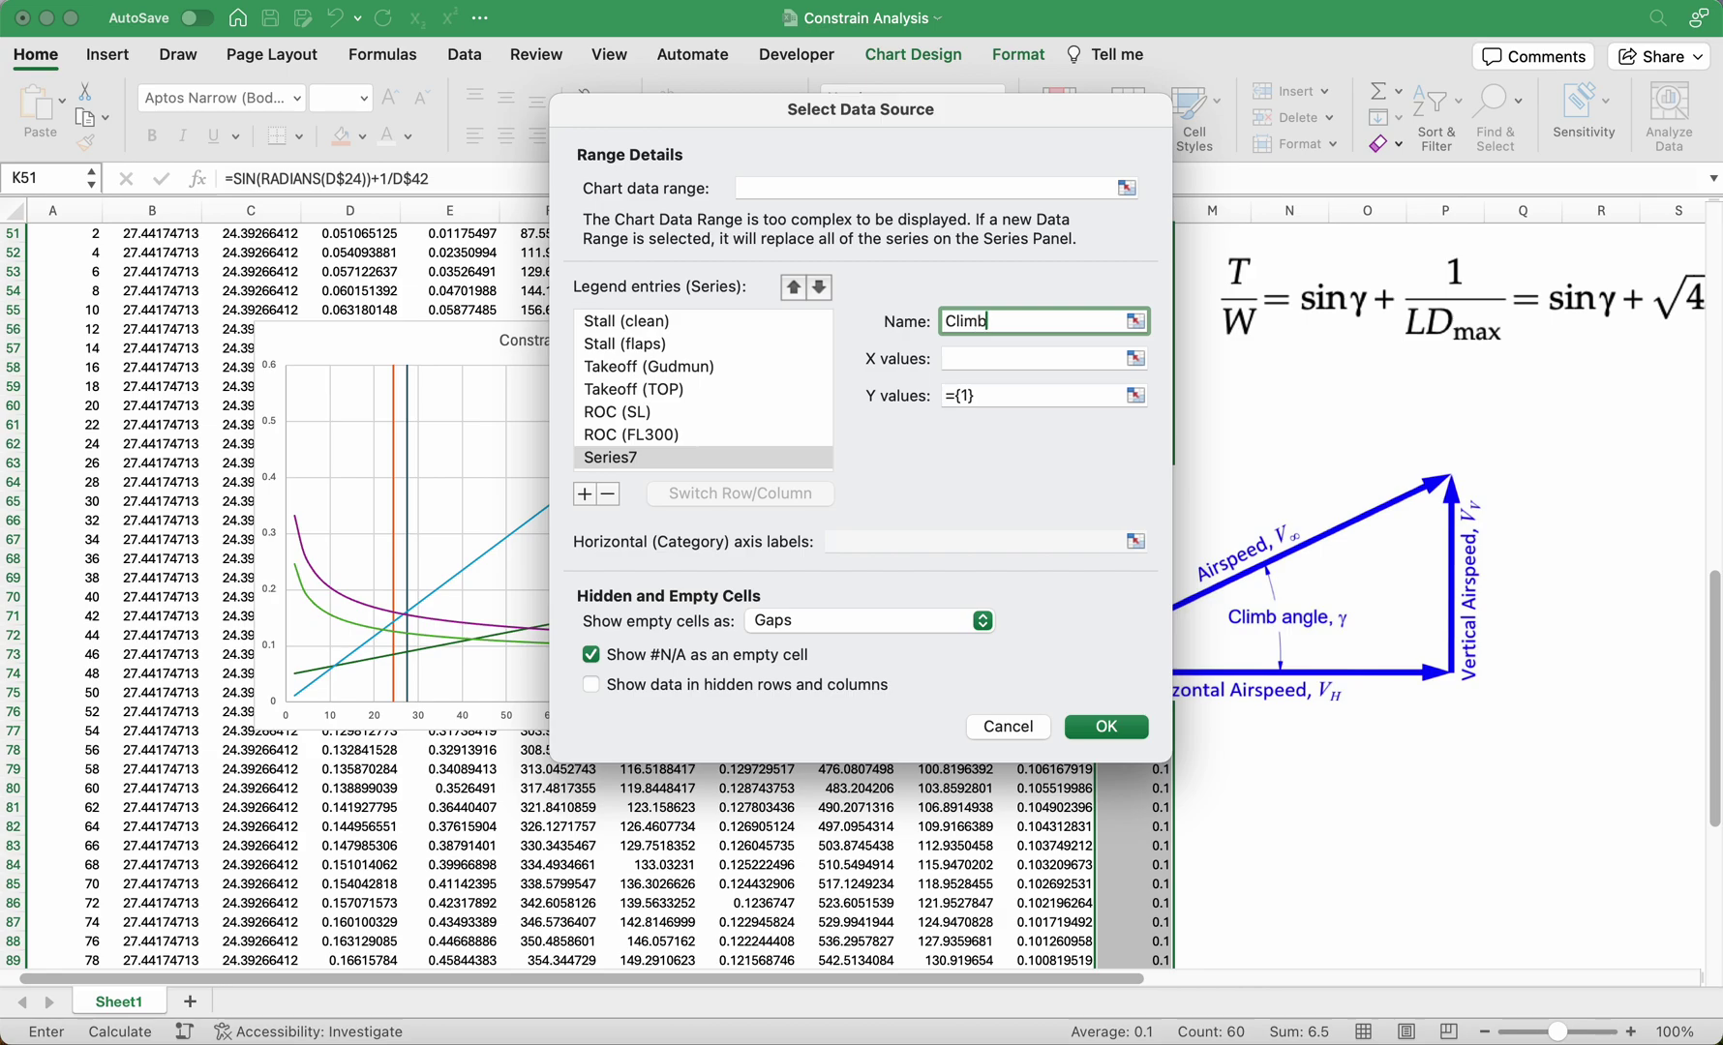
text( Gradient)
click(1135, 361)
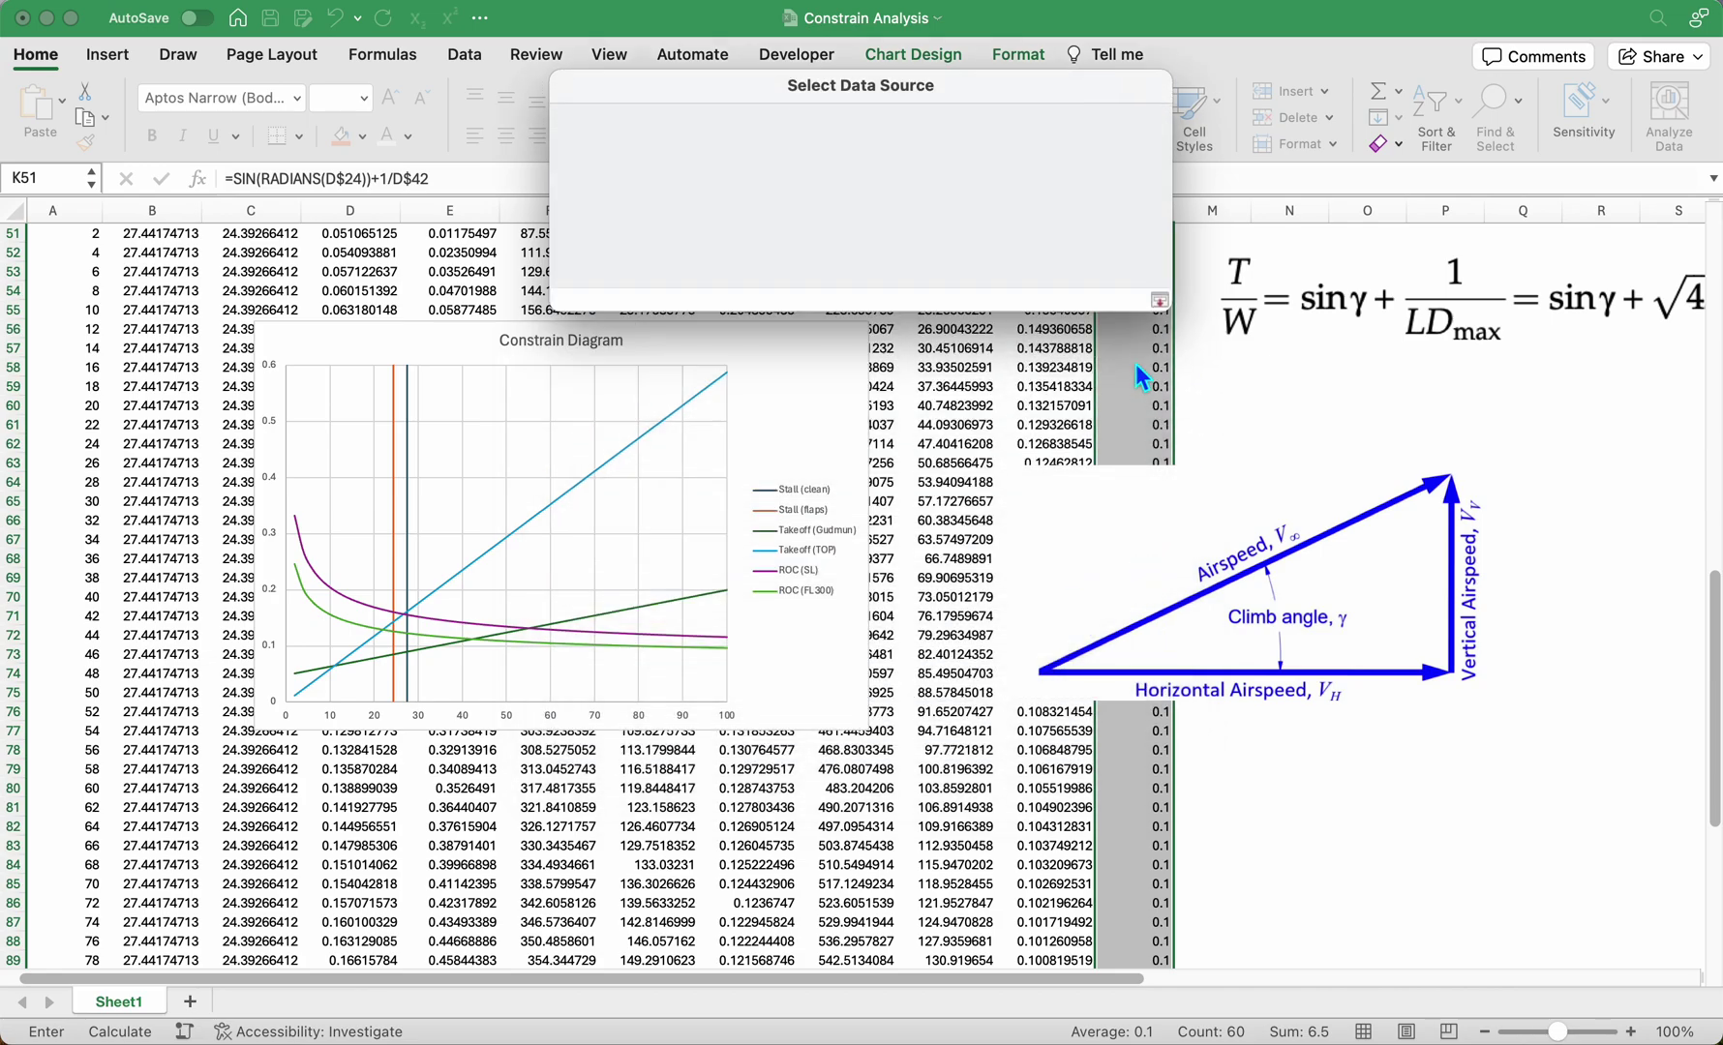
scroll(1135, 315, up, 3)
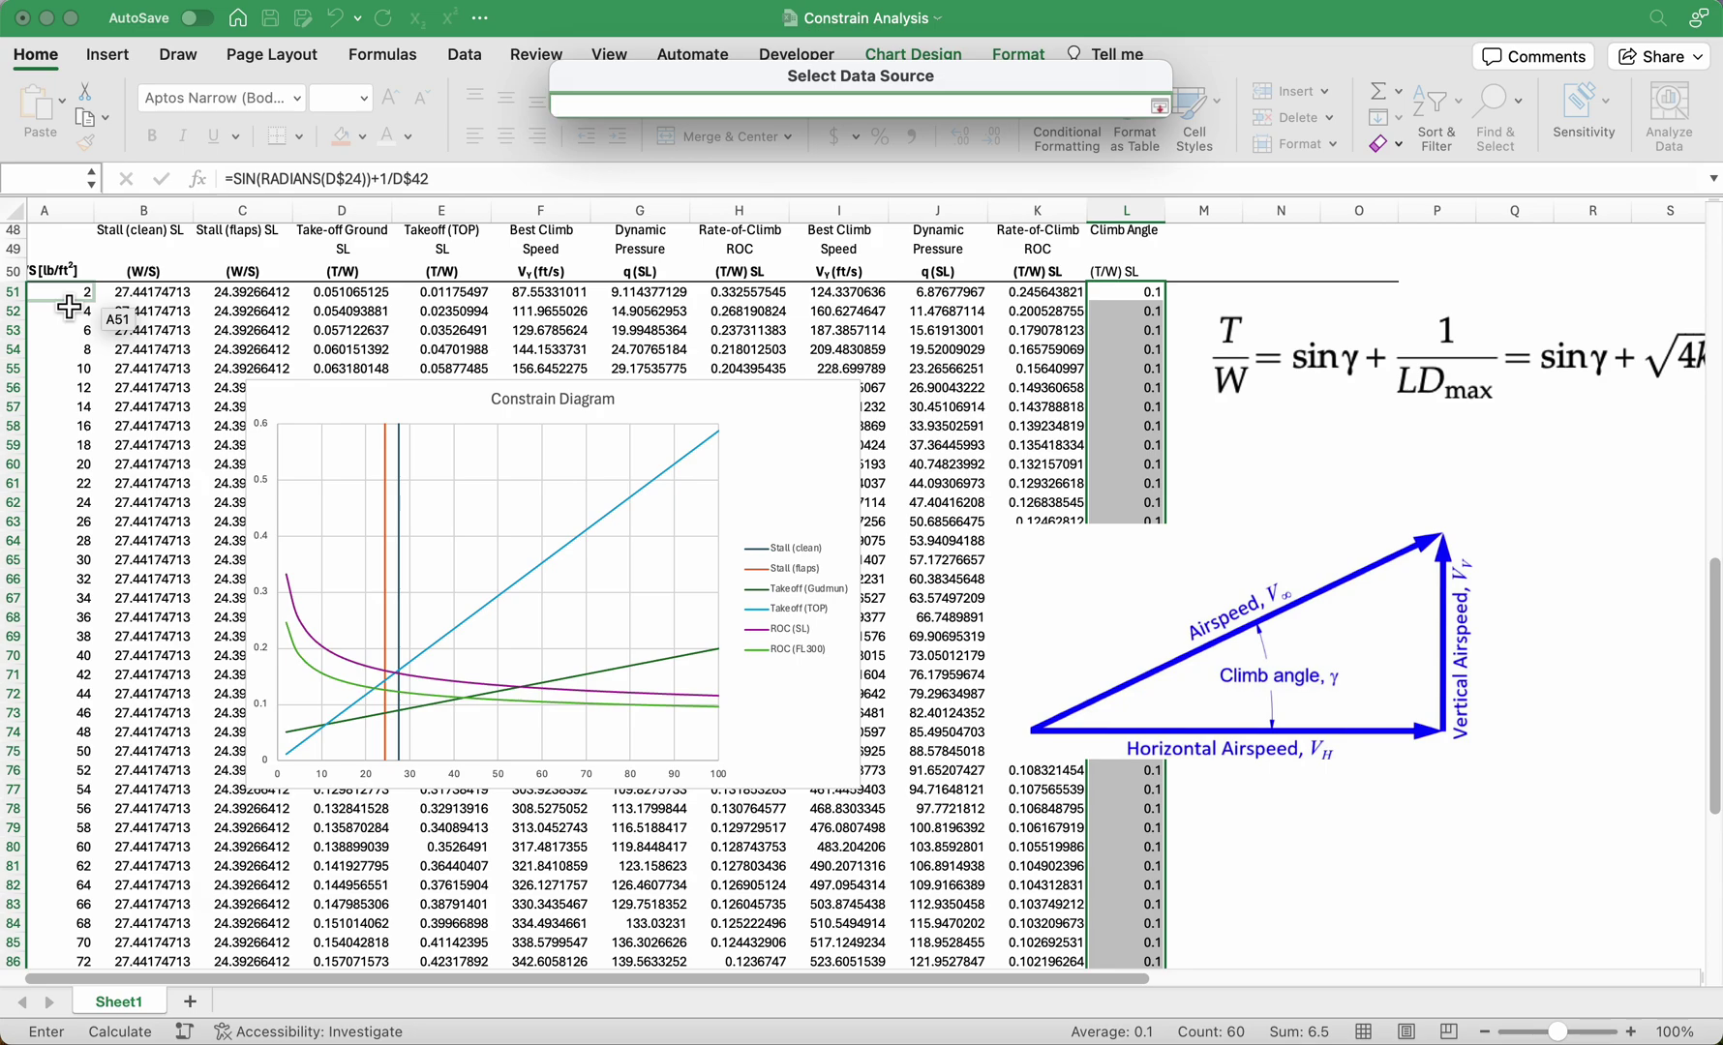
key(Escape)
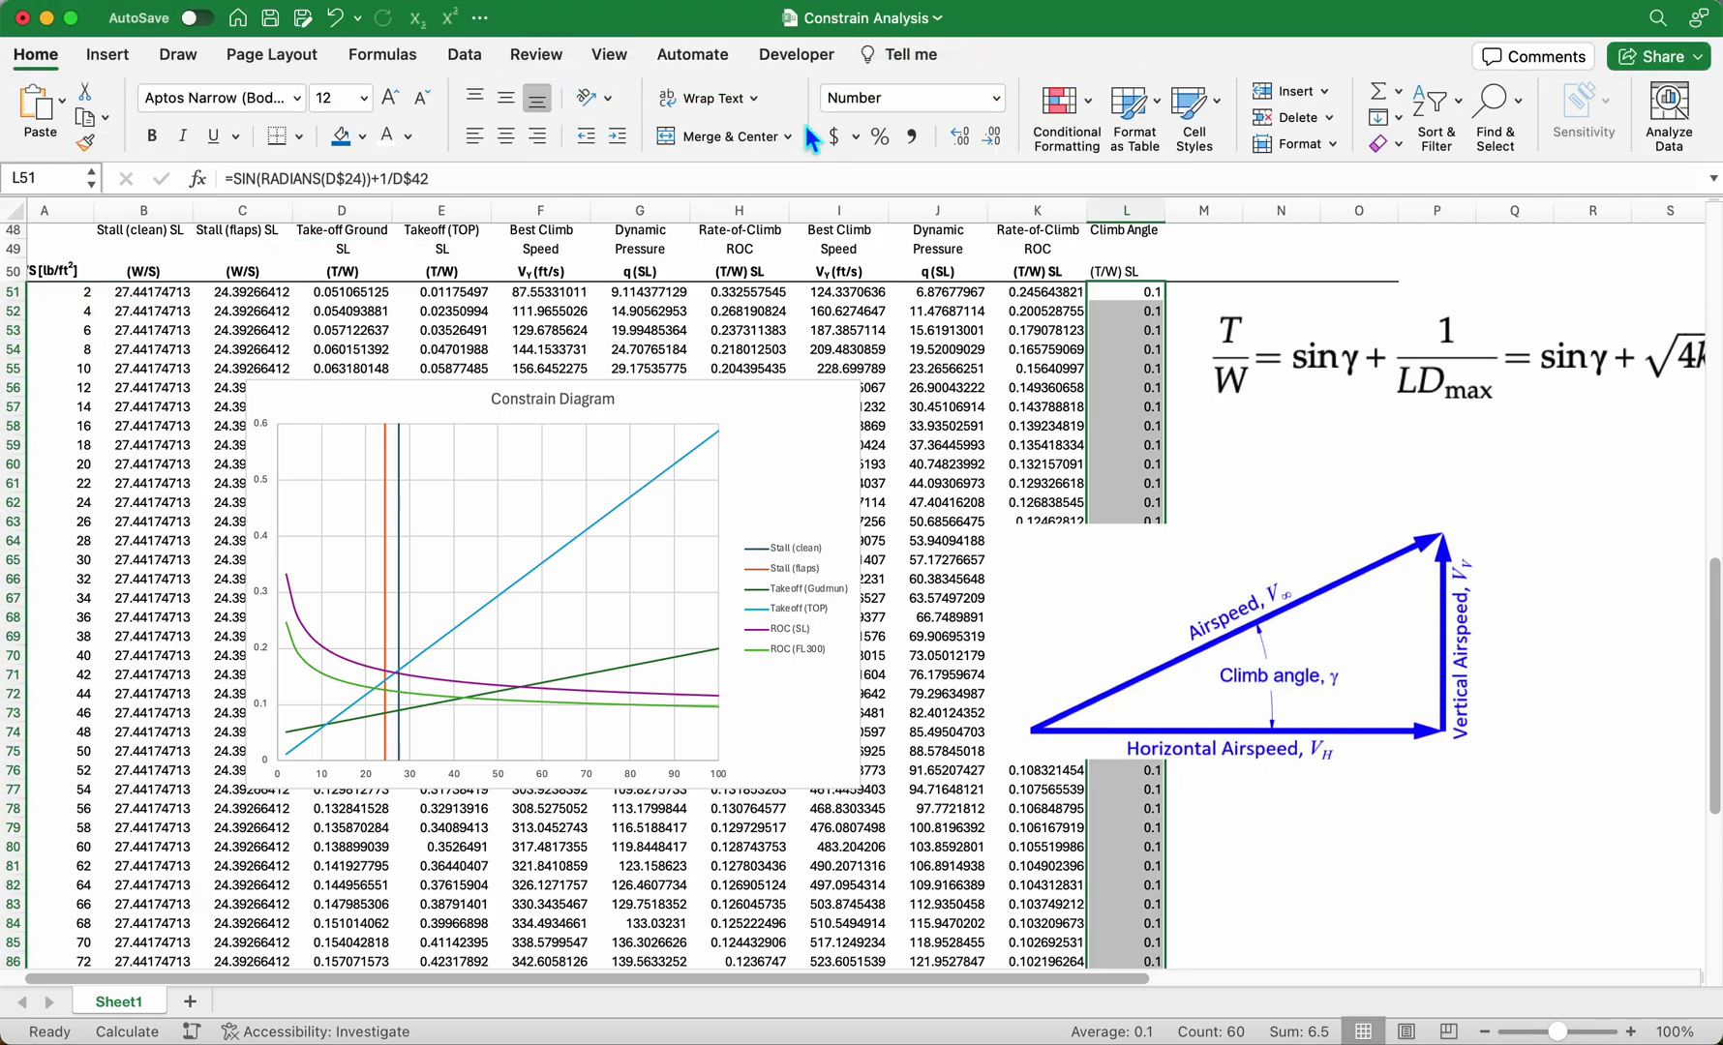
Add the 'Climb Gradient (AEO)' series with X values ={0,100} and Y values L51:L52.
right_click(680, 523)
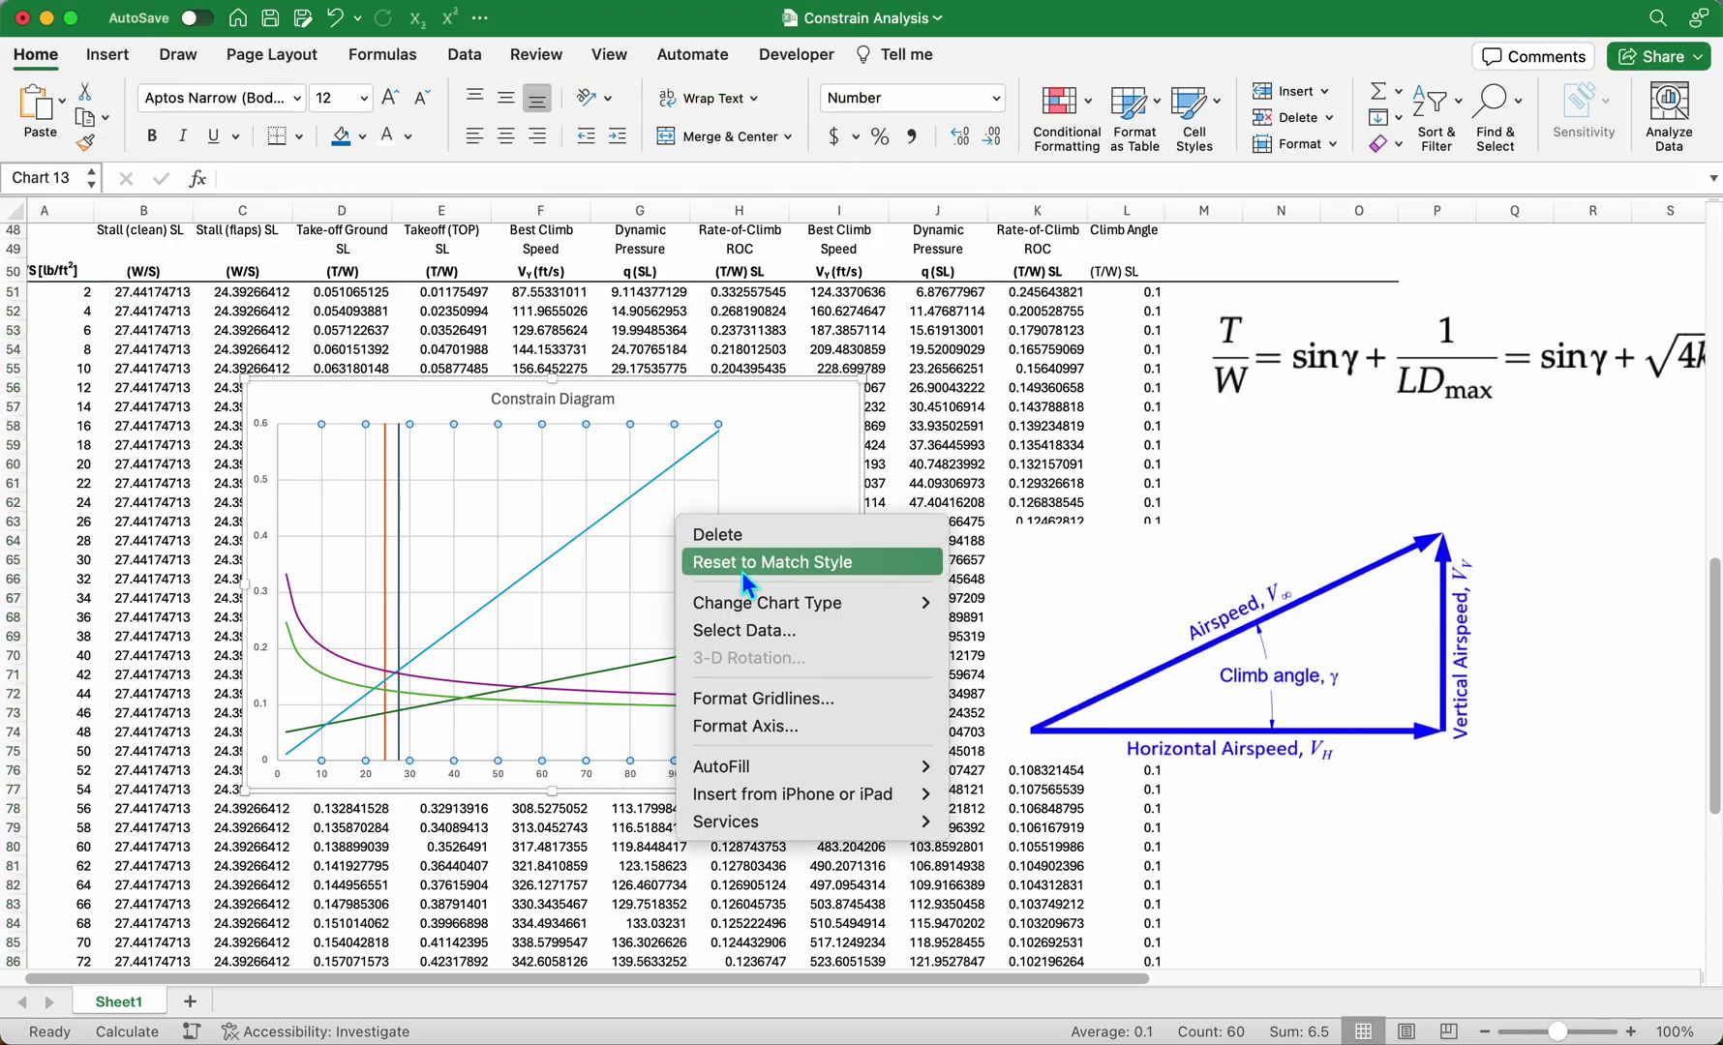
click(743, 631)
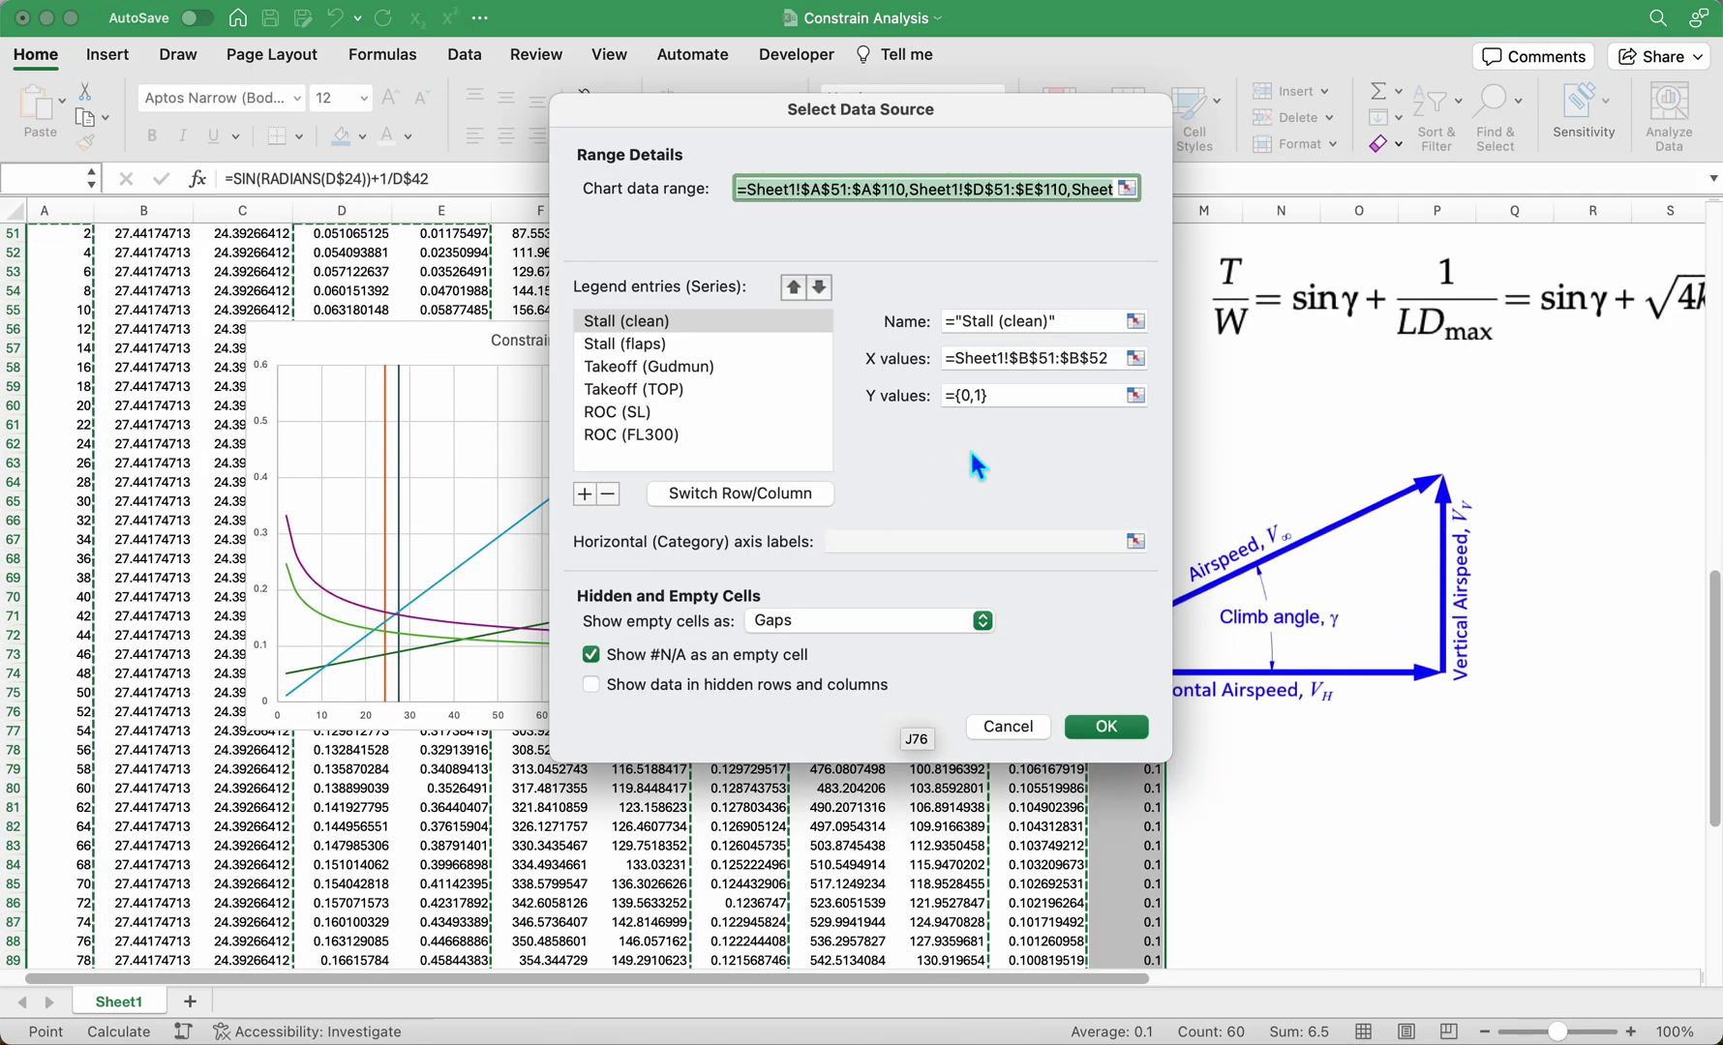
click(585, 496)
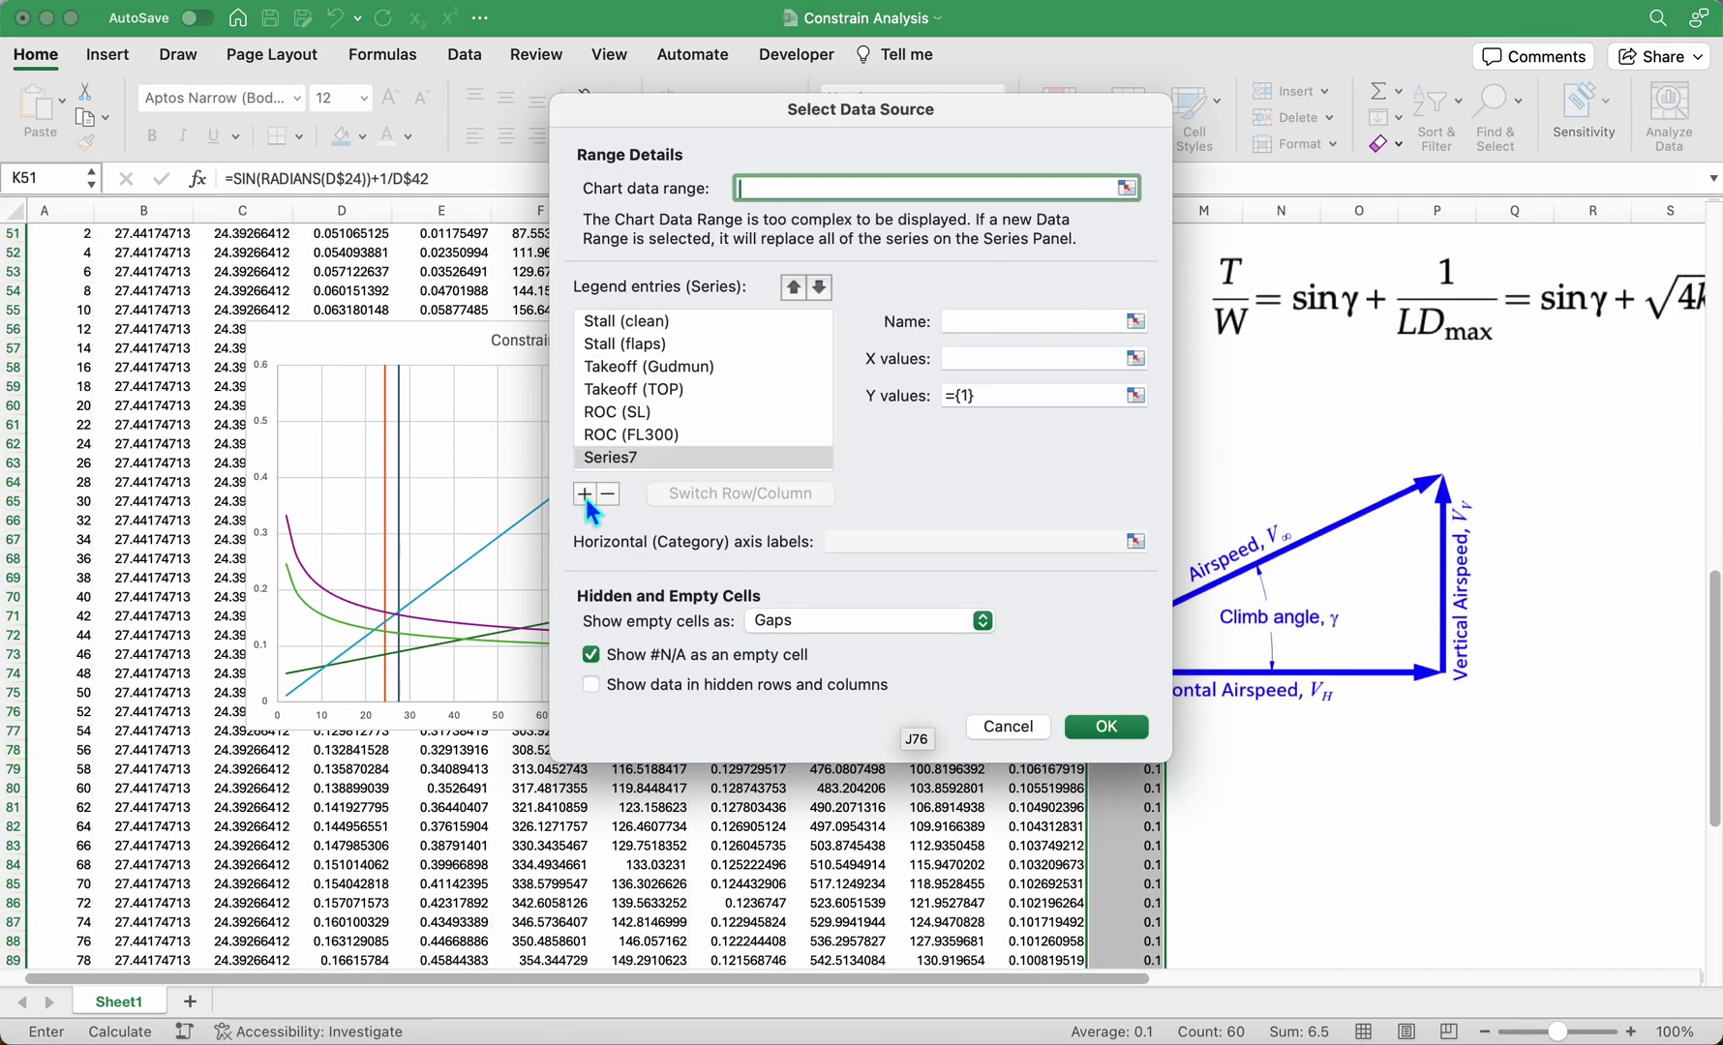
click(1012, 323)
text(G)
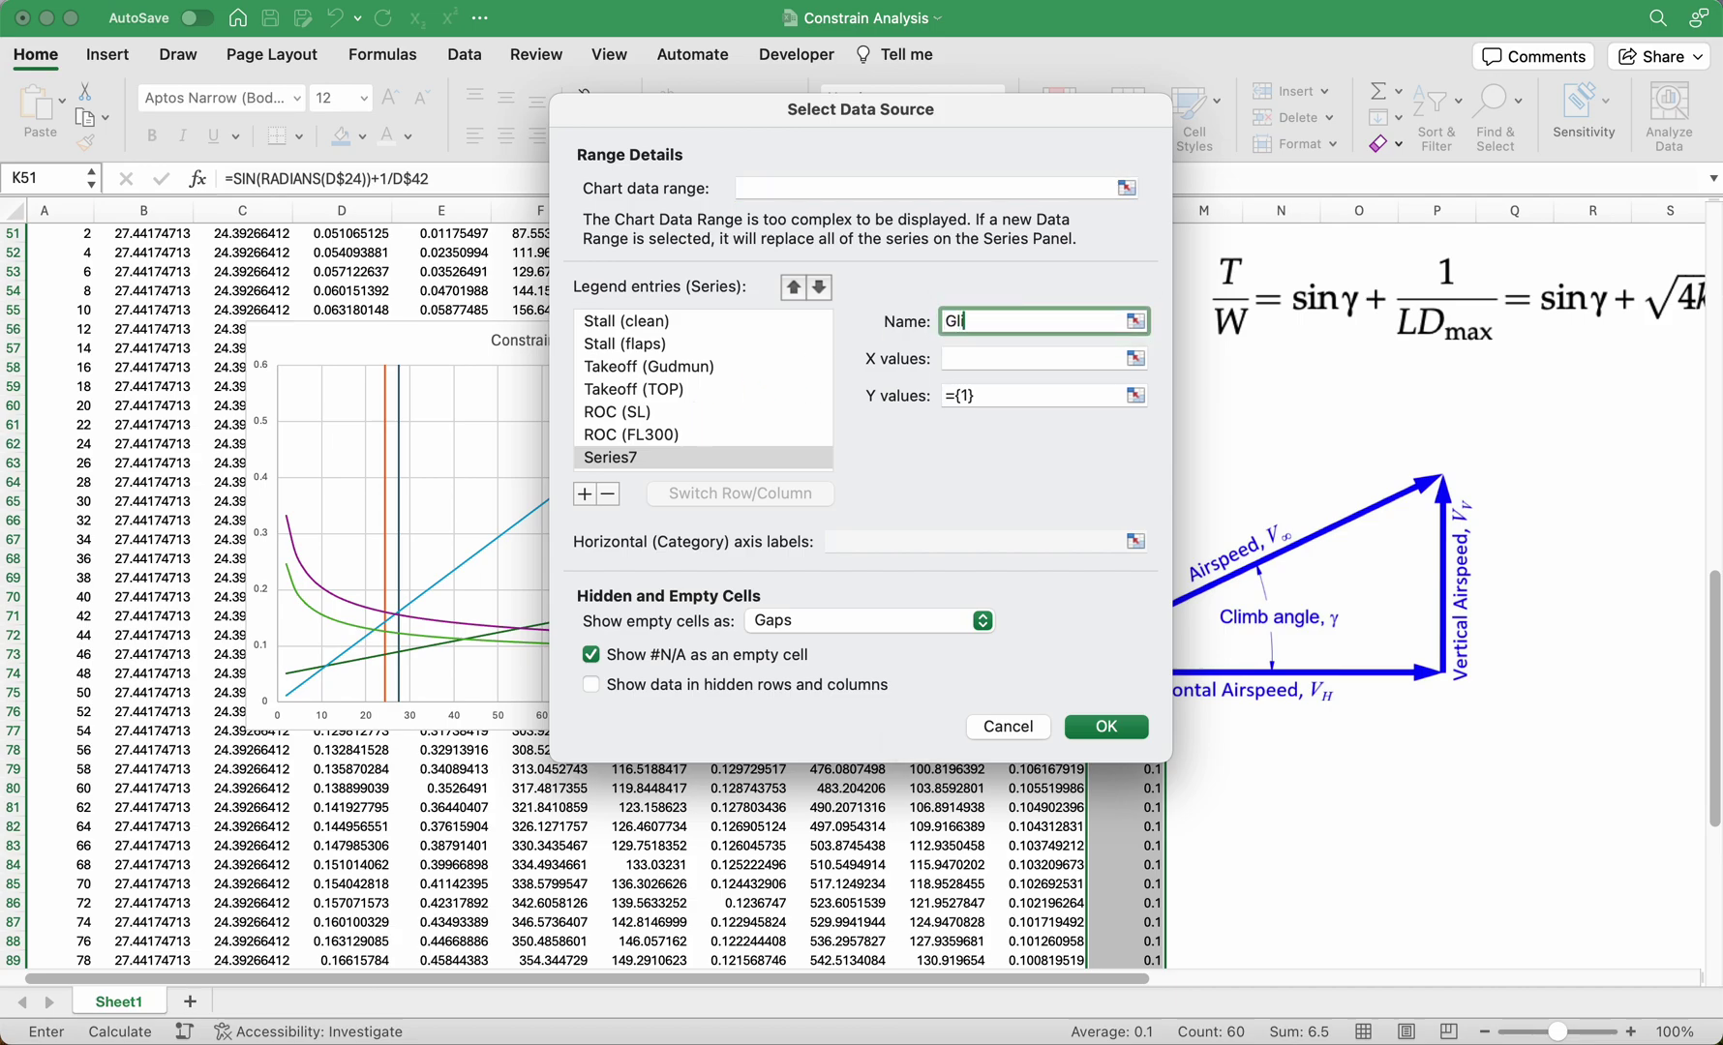
text(limb Gradient)
click(1091, 361)
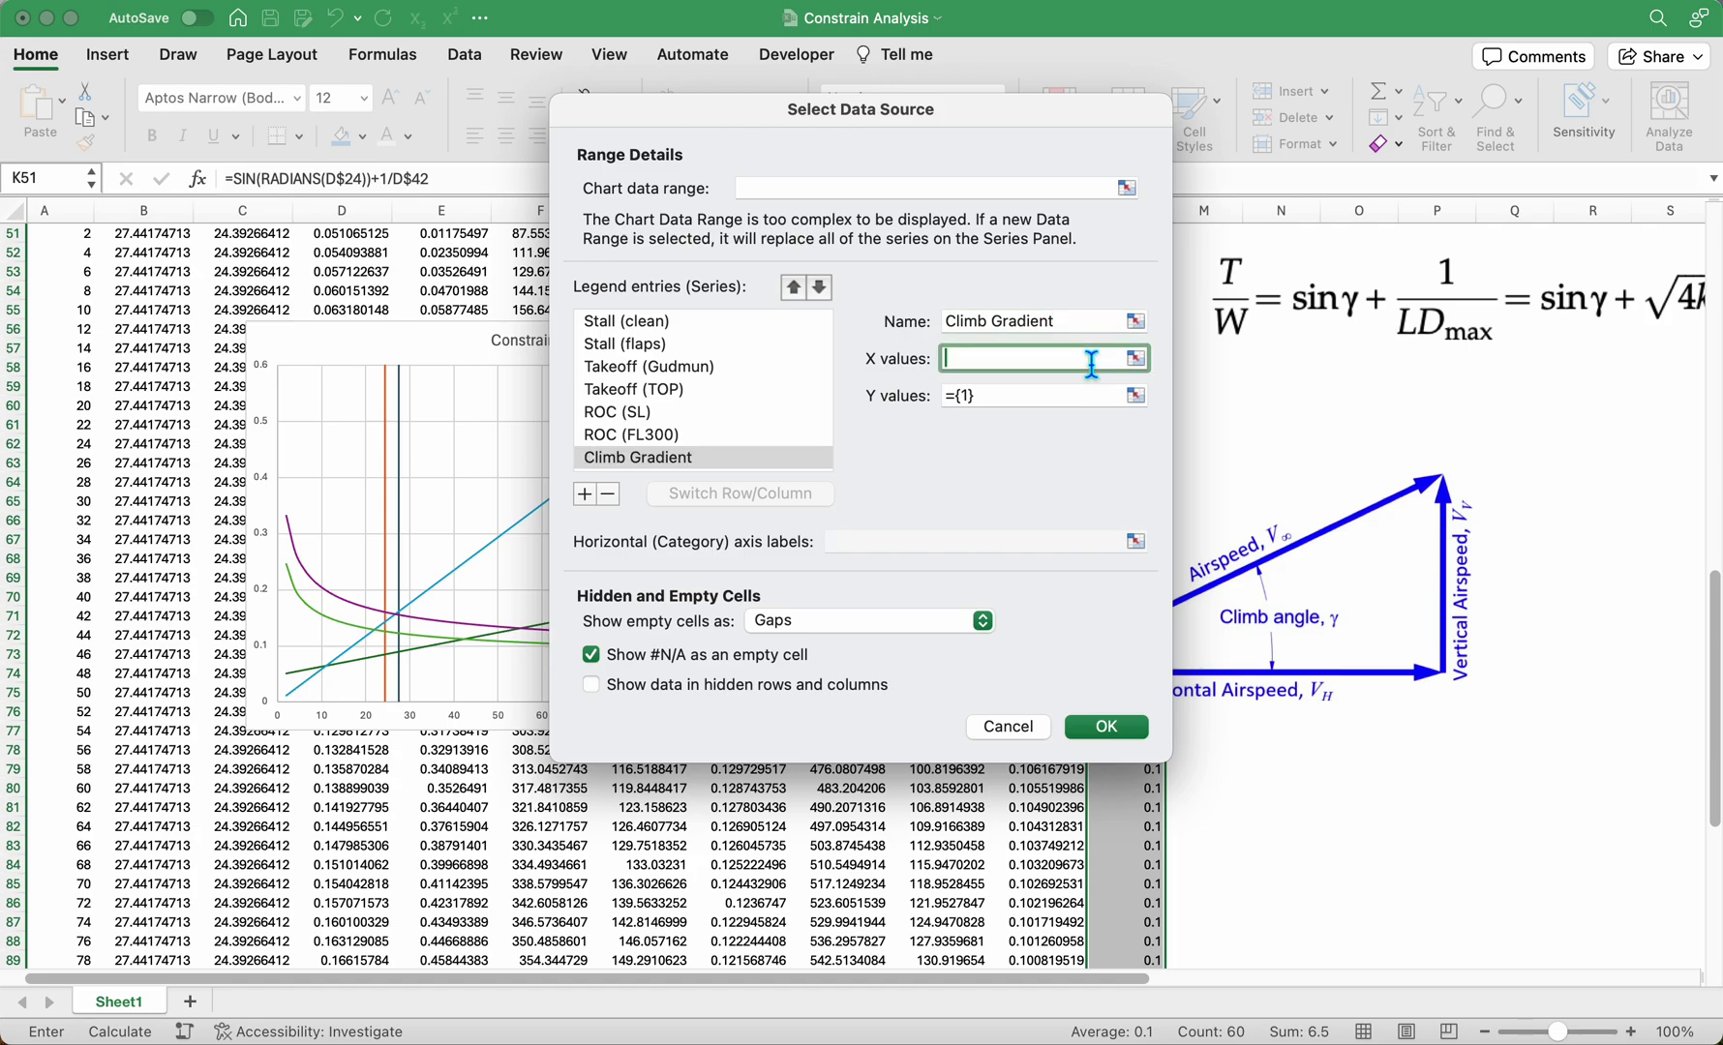
text(=)
text({0,100)
click(1135, 395)
drag(1142, 234, 1143, 260)
key(Return)
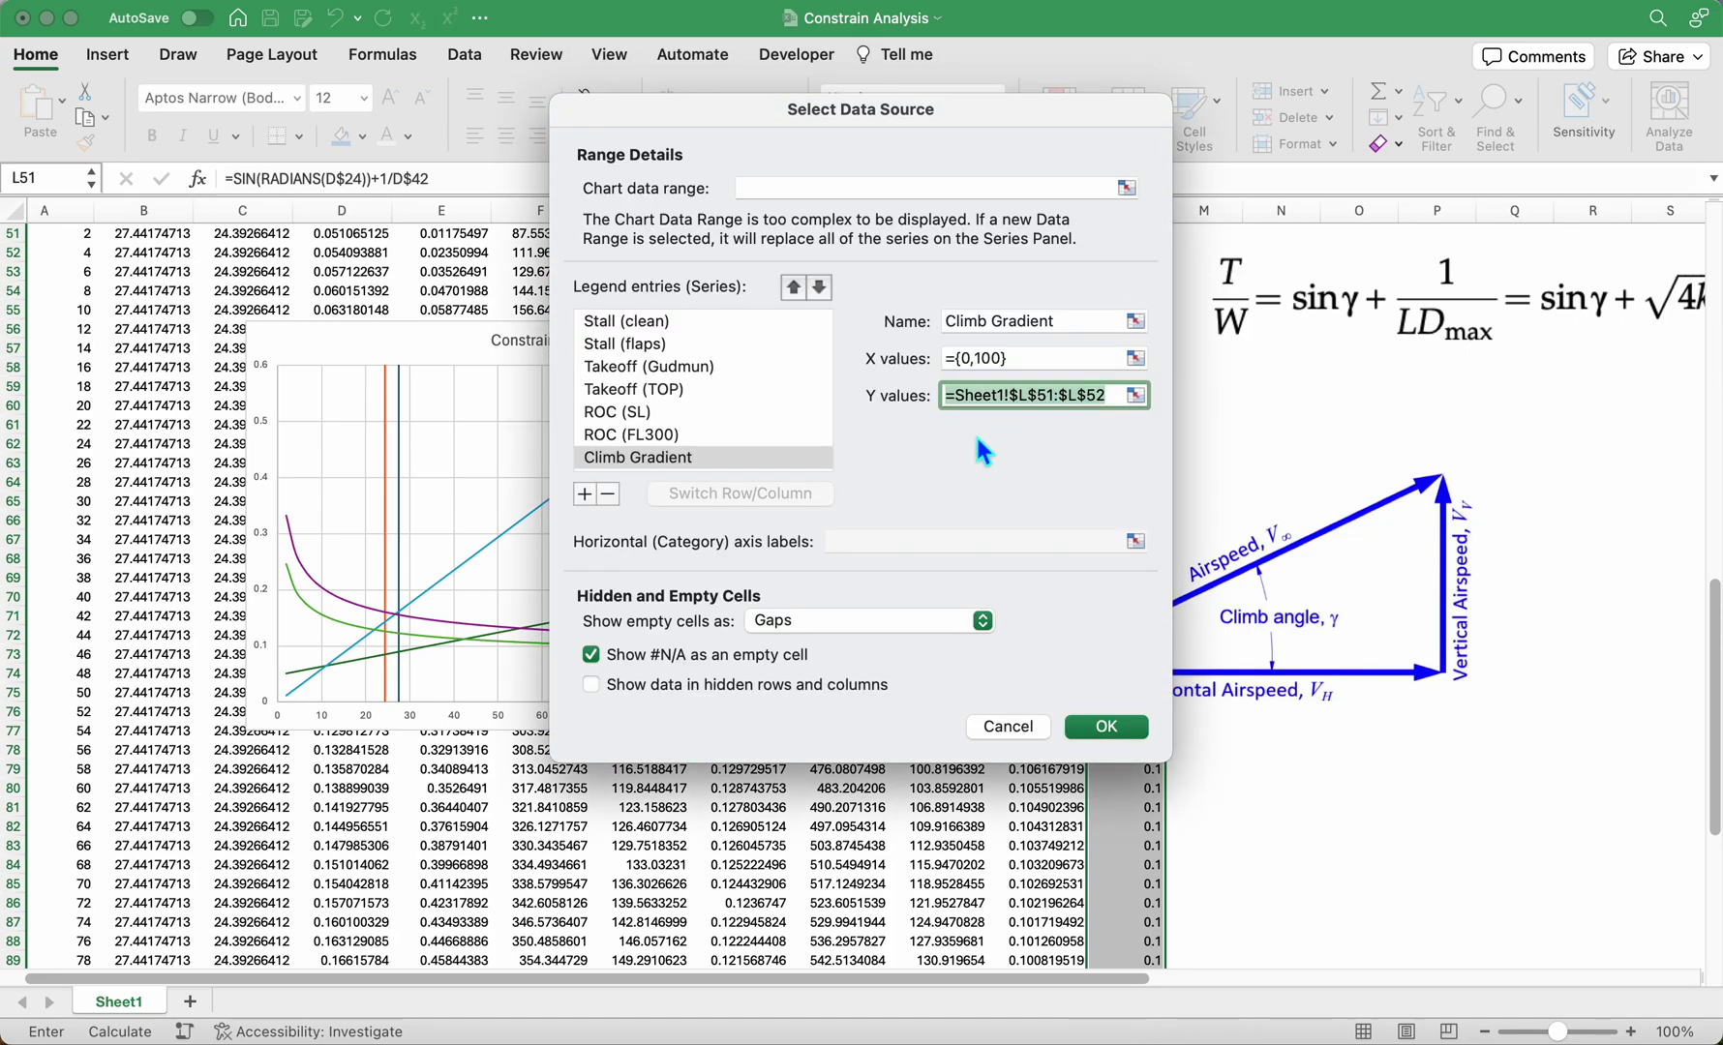
click(1072, 322)
text((AEO)
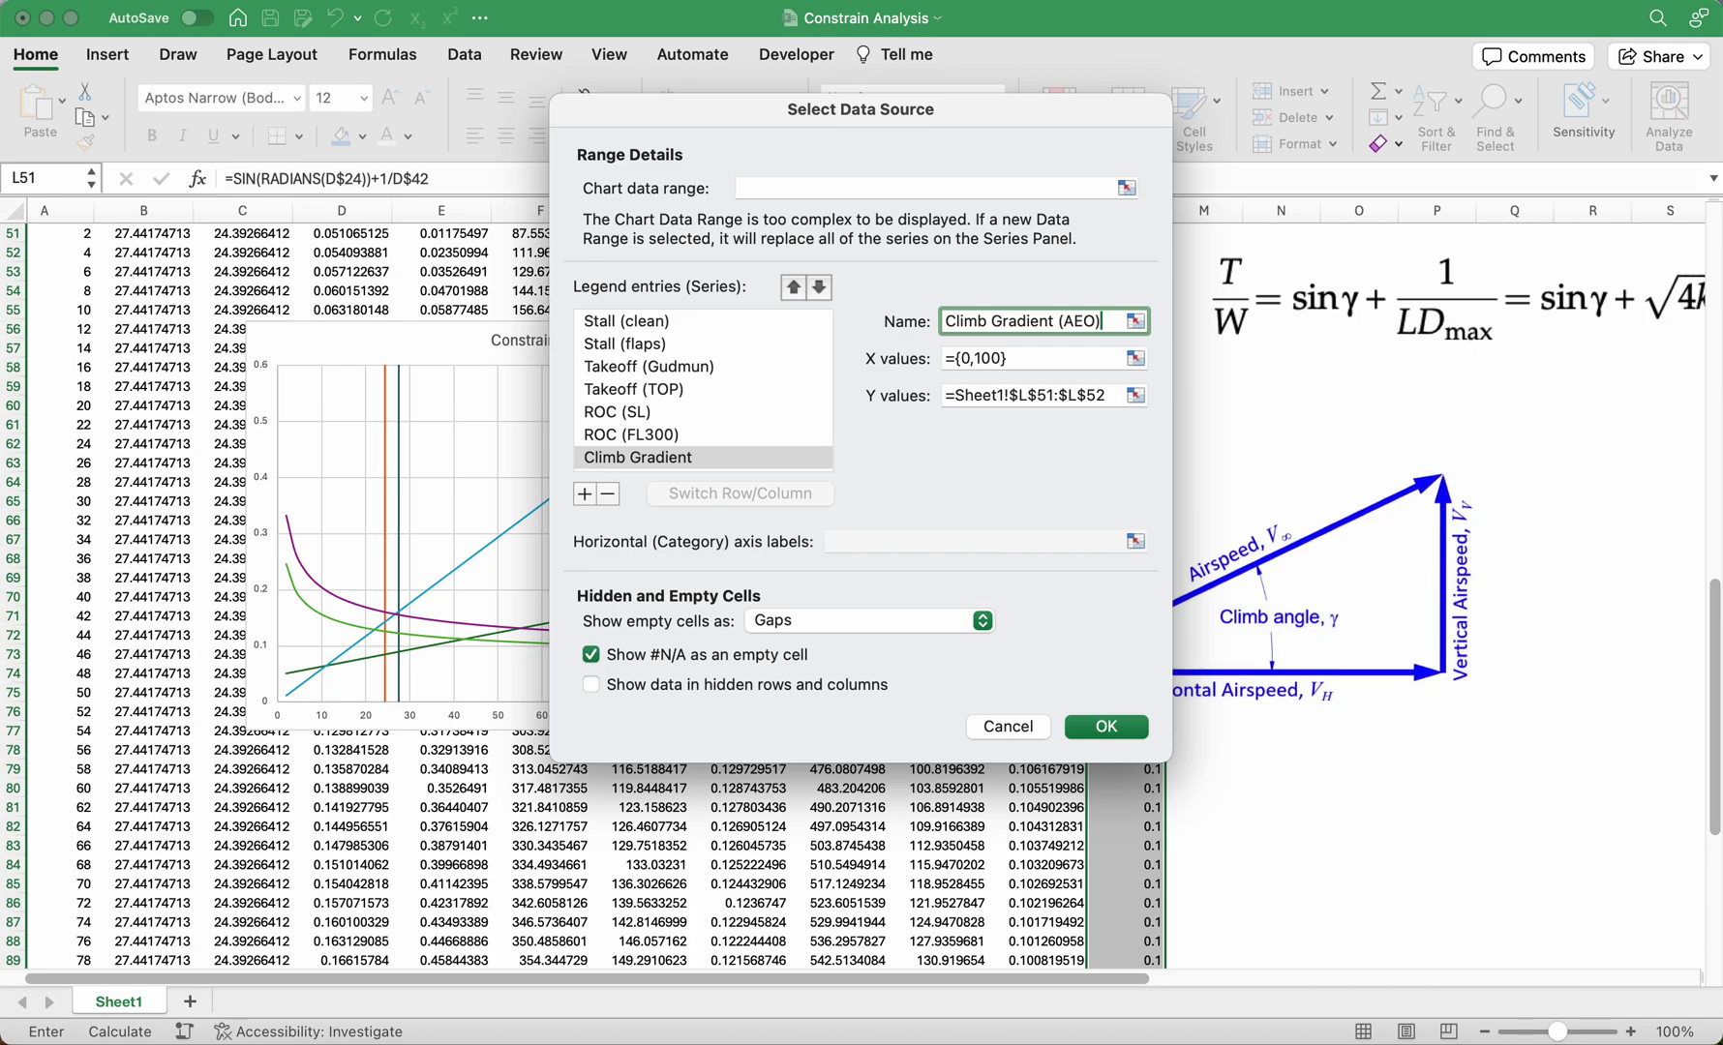
key(Return)
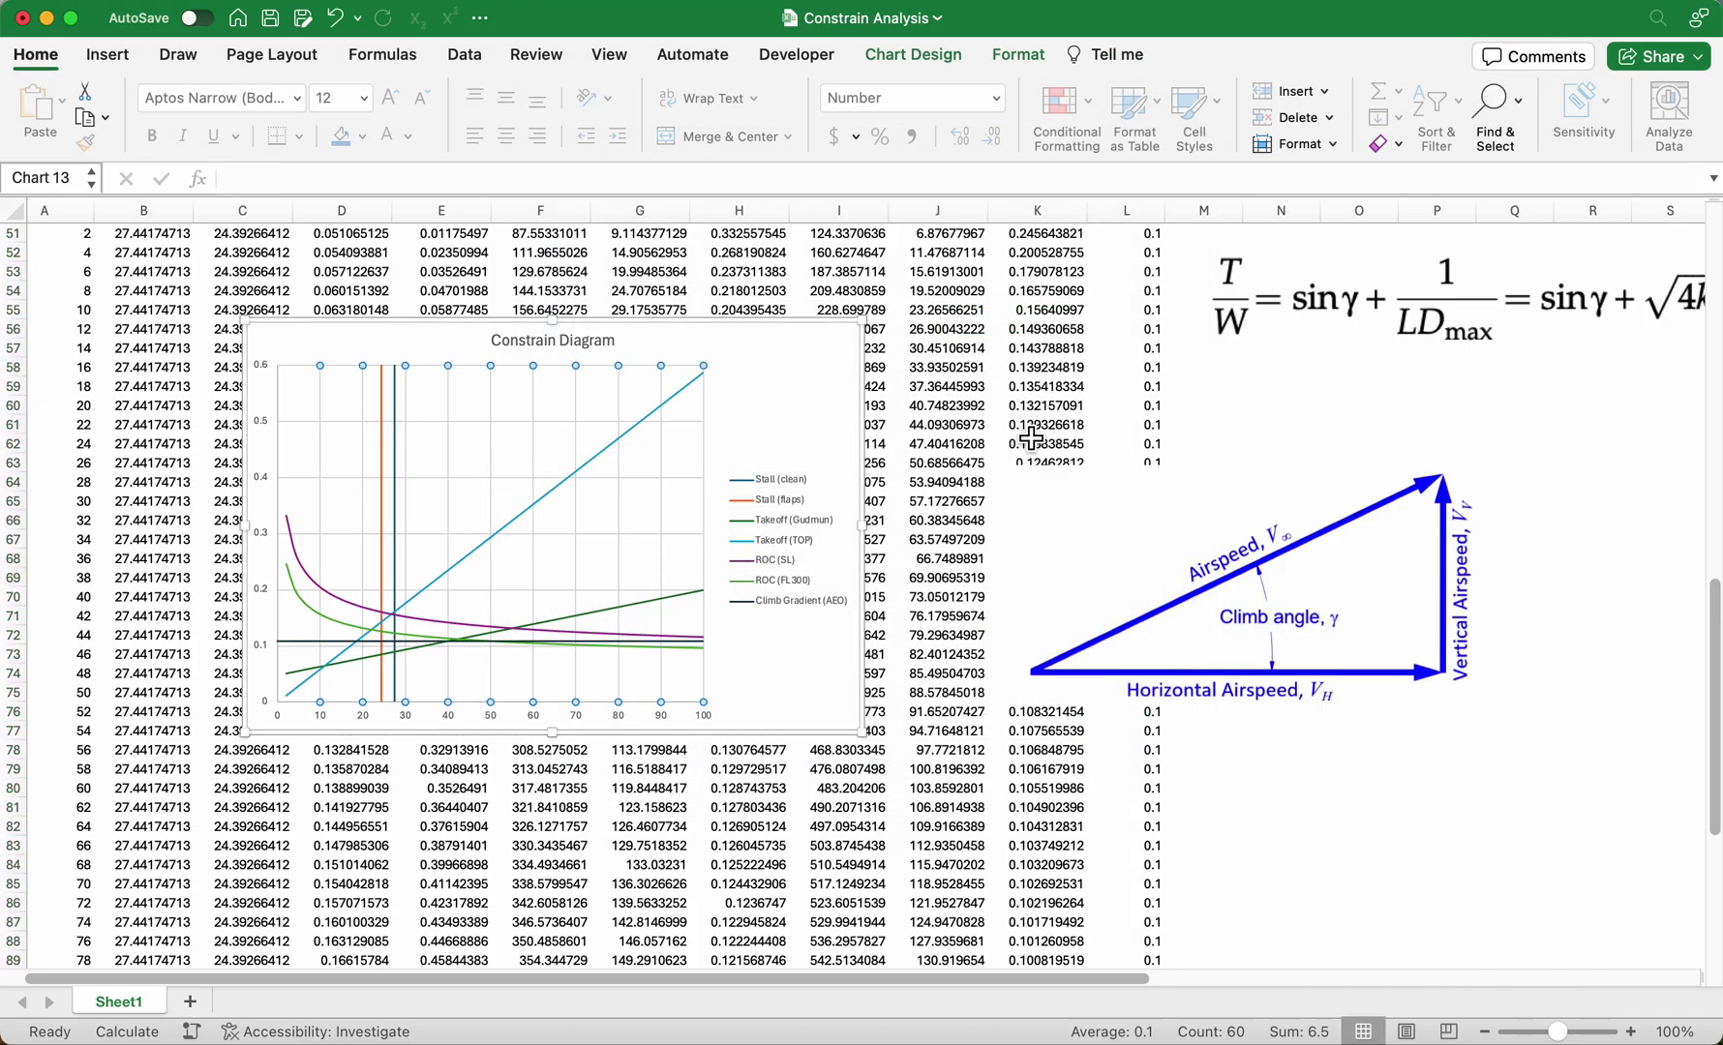
Select the Climb Gradient (AEO) line and shift the equation picture right and down.
click(331, 643)
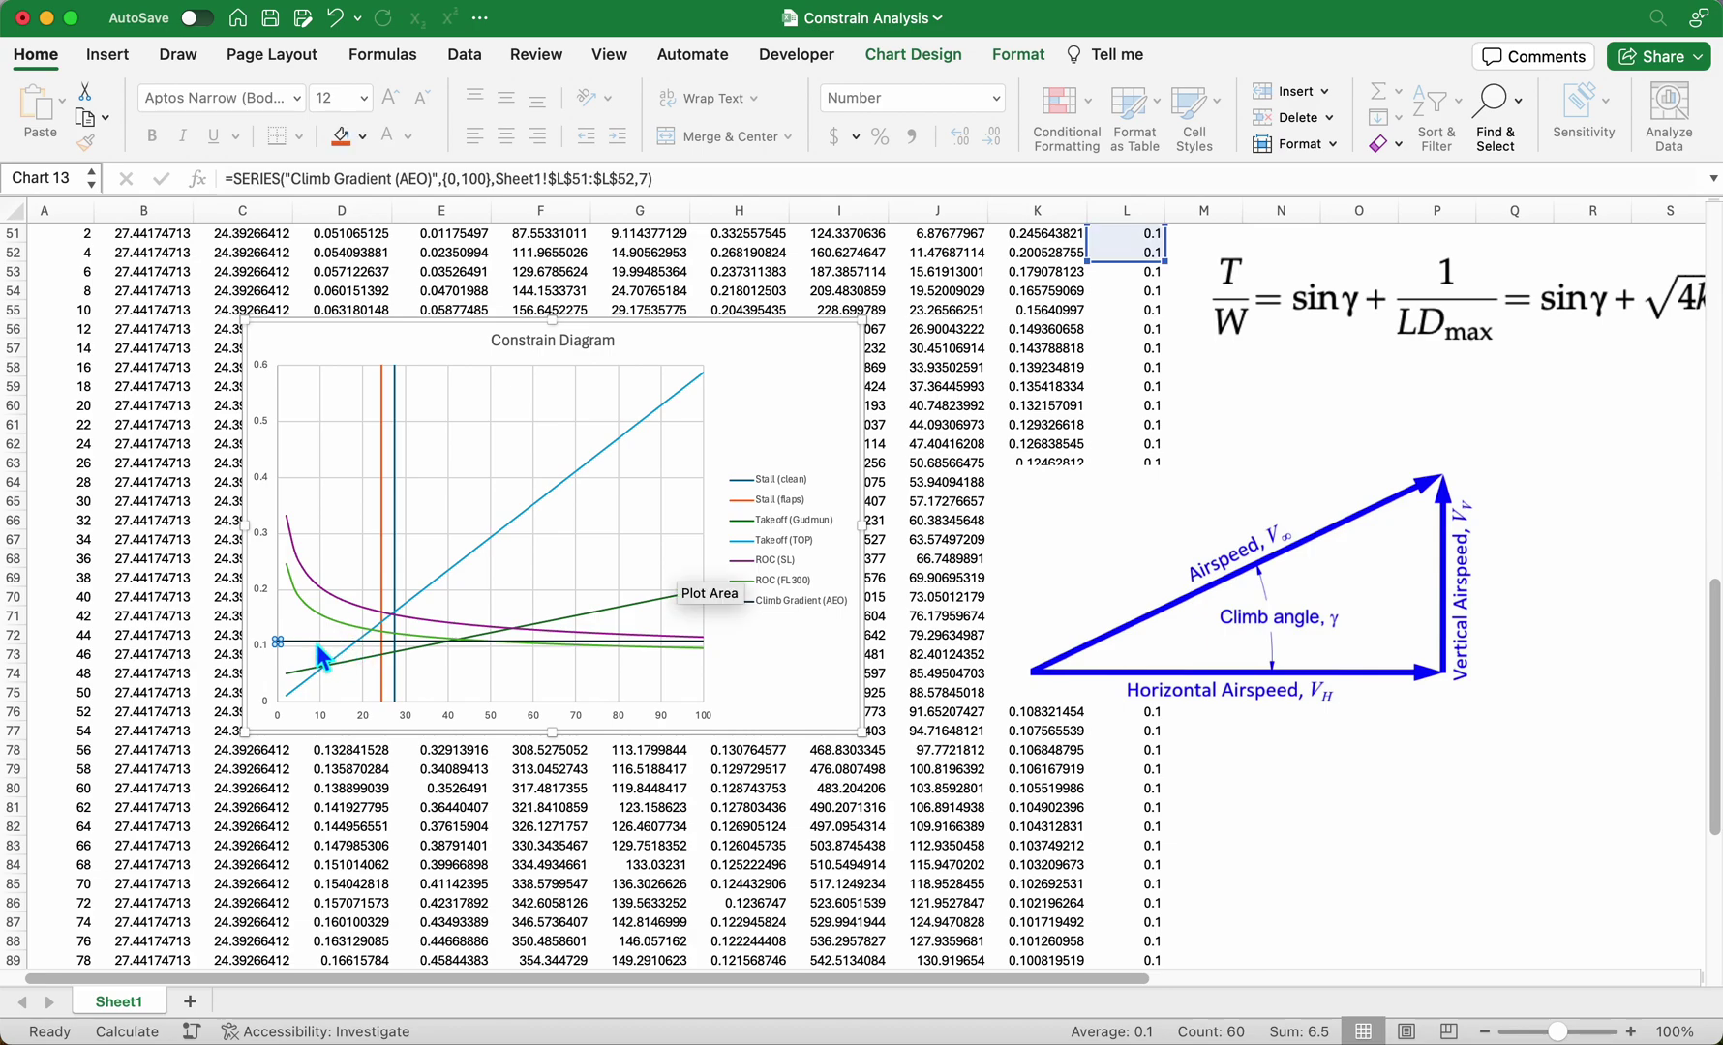
mouse_move(366, 619)
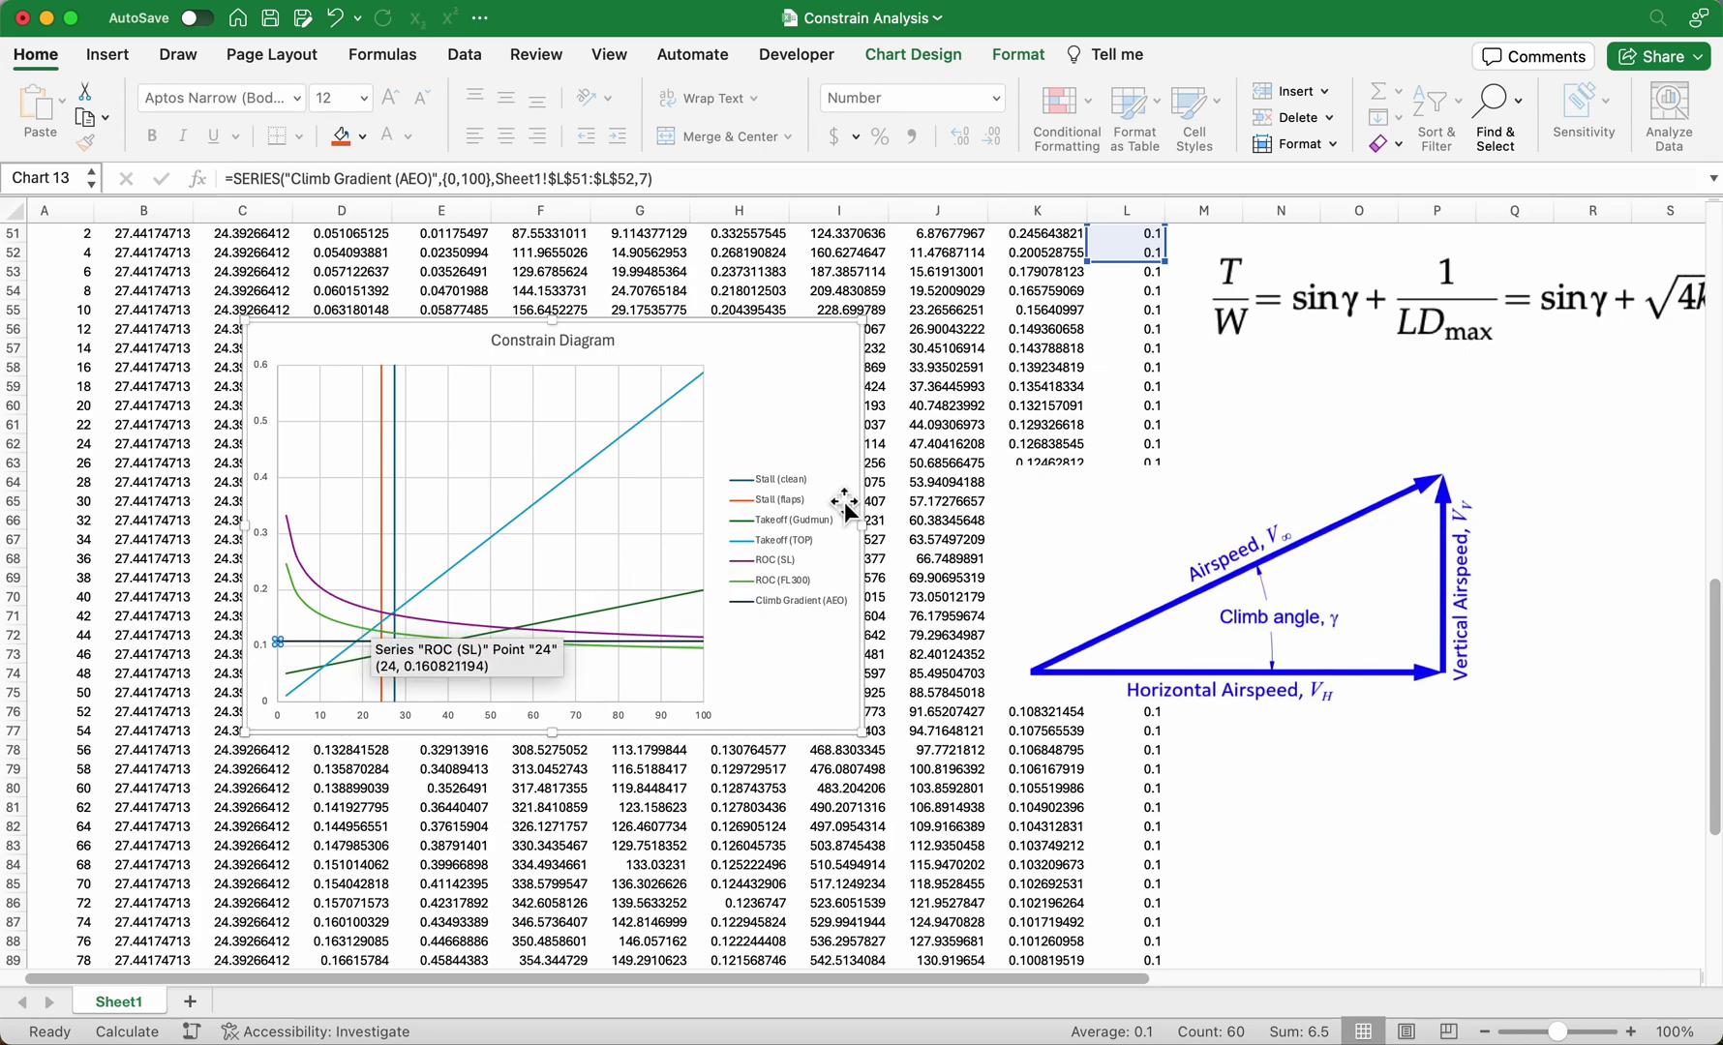
scroll(1210, 487, up, 5)
scroll(1210, 487, right, 1)
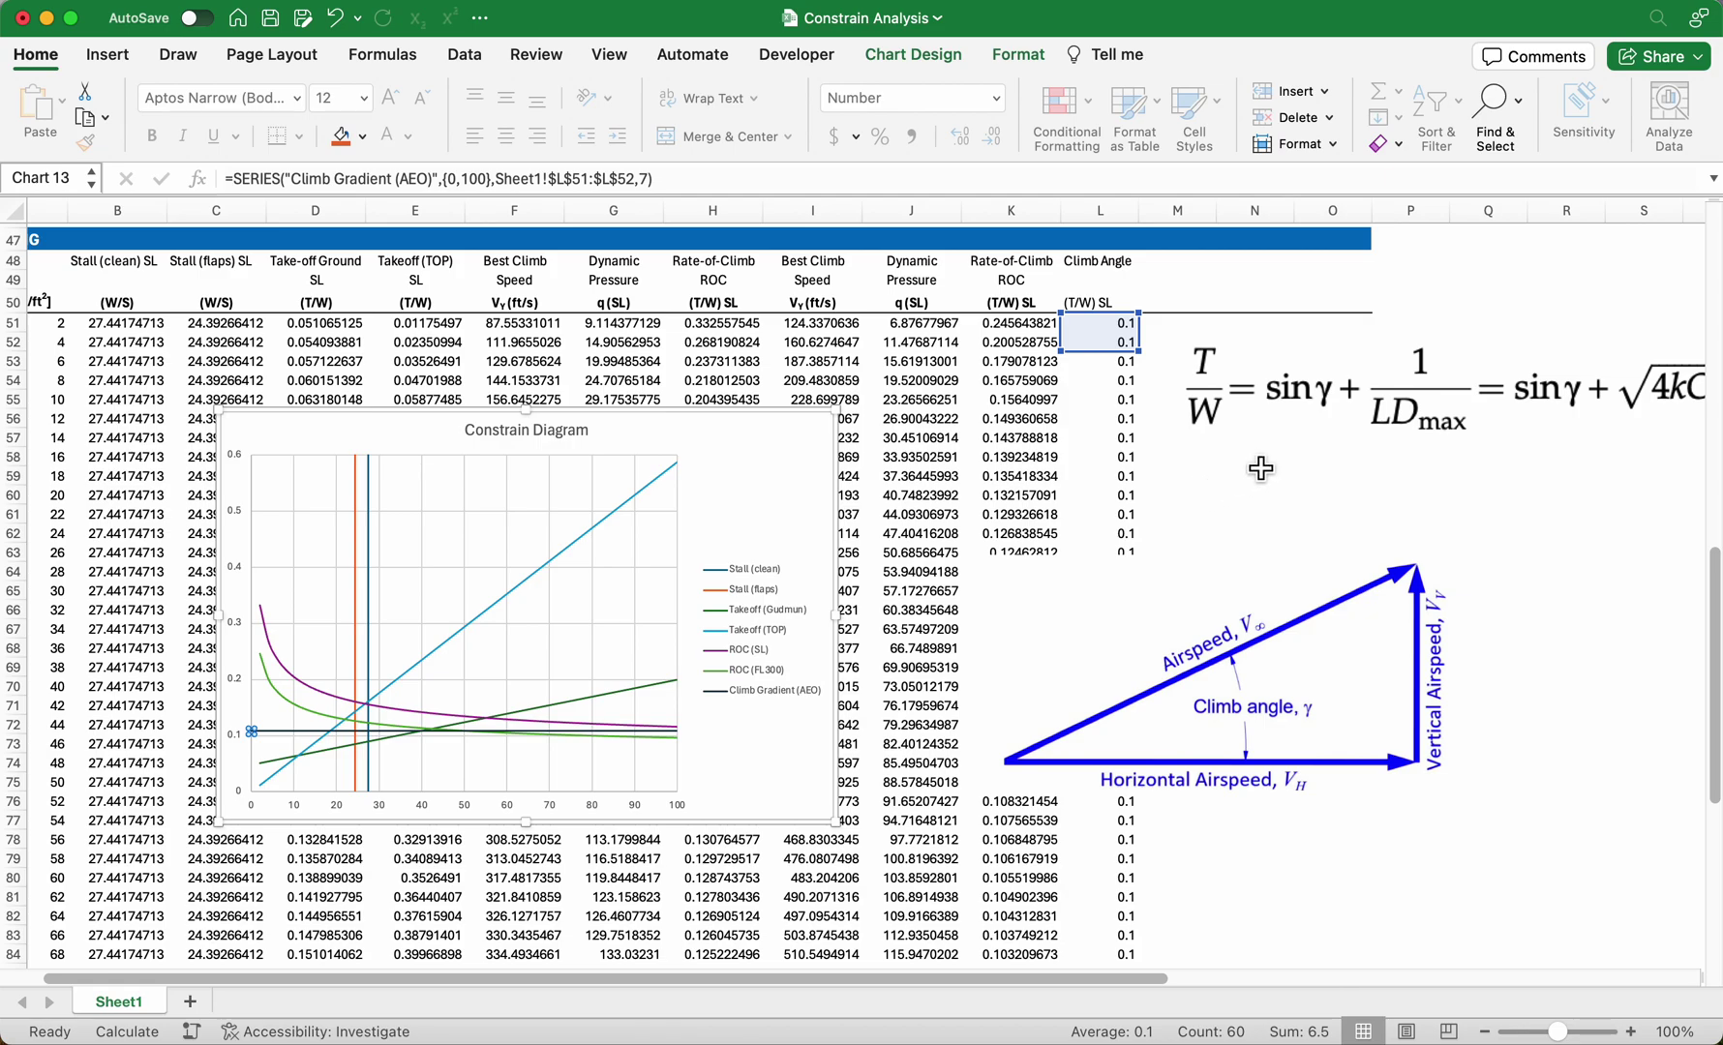
scroll(1258, 462, up, 1)
scroll(1258, 463, right, 1)
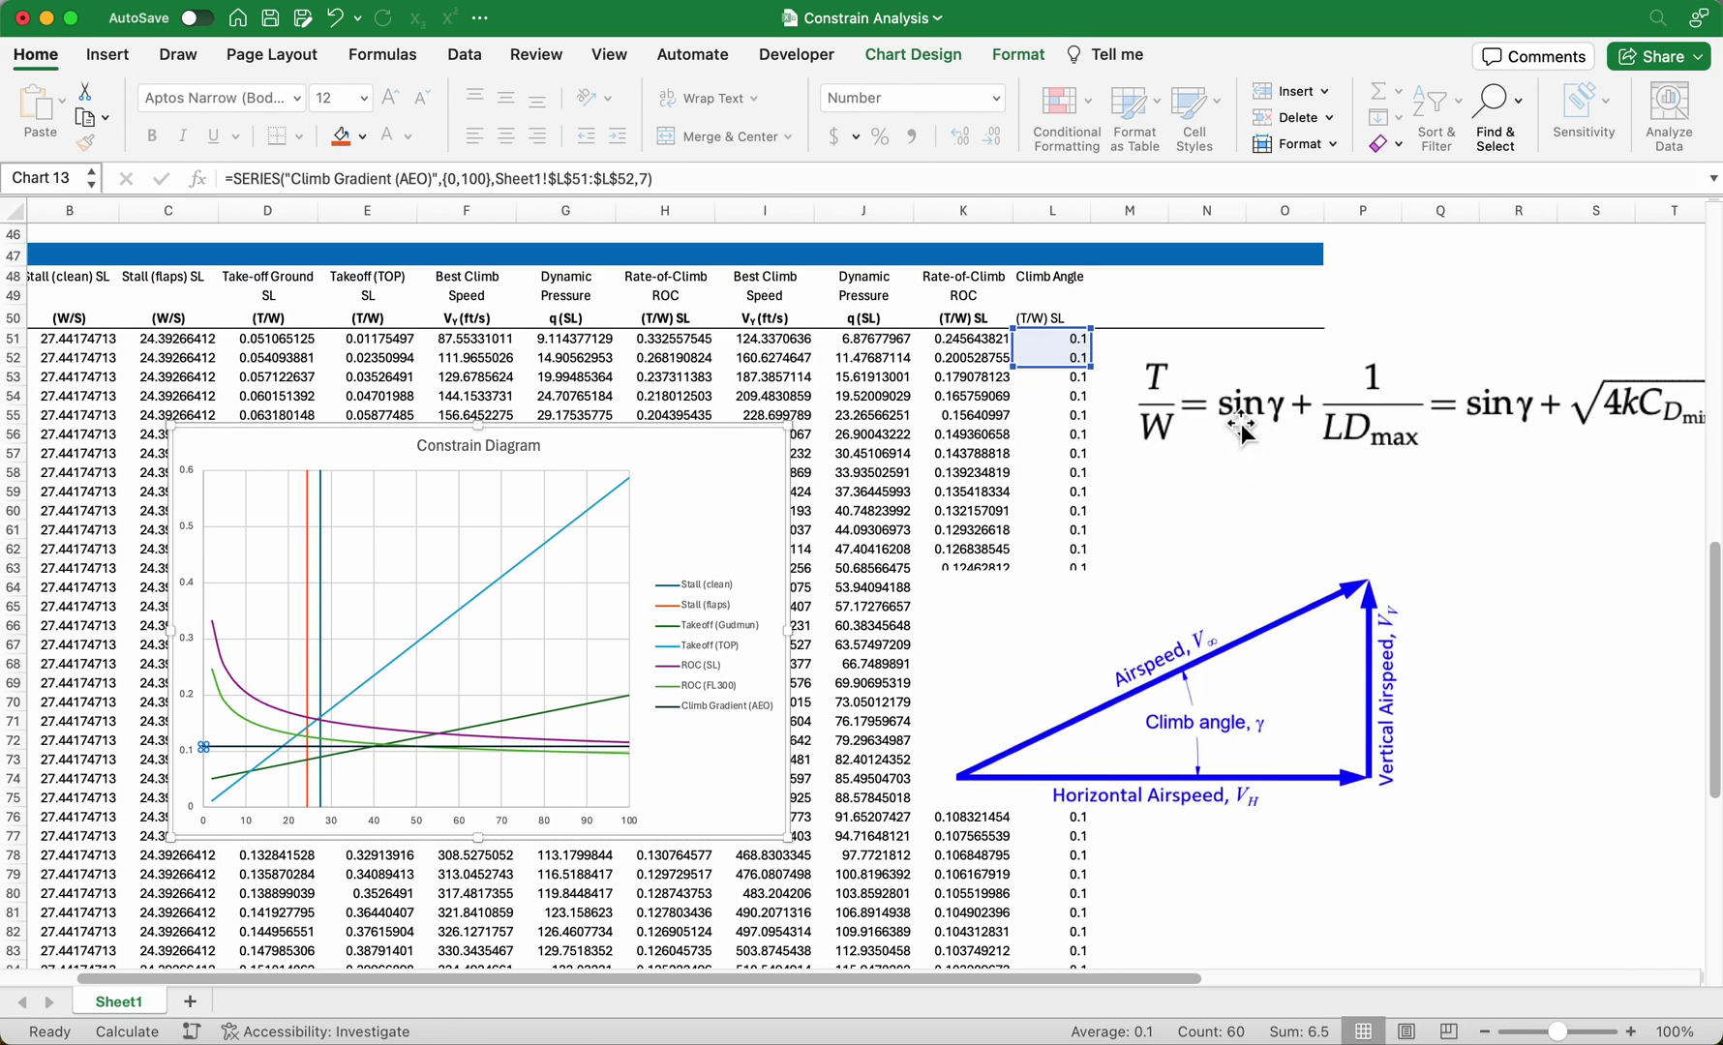
drag(1238, 431, 1309, 475)
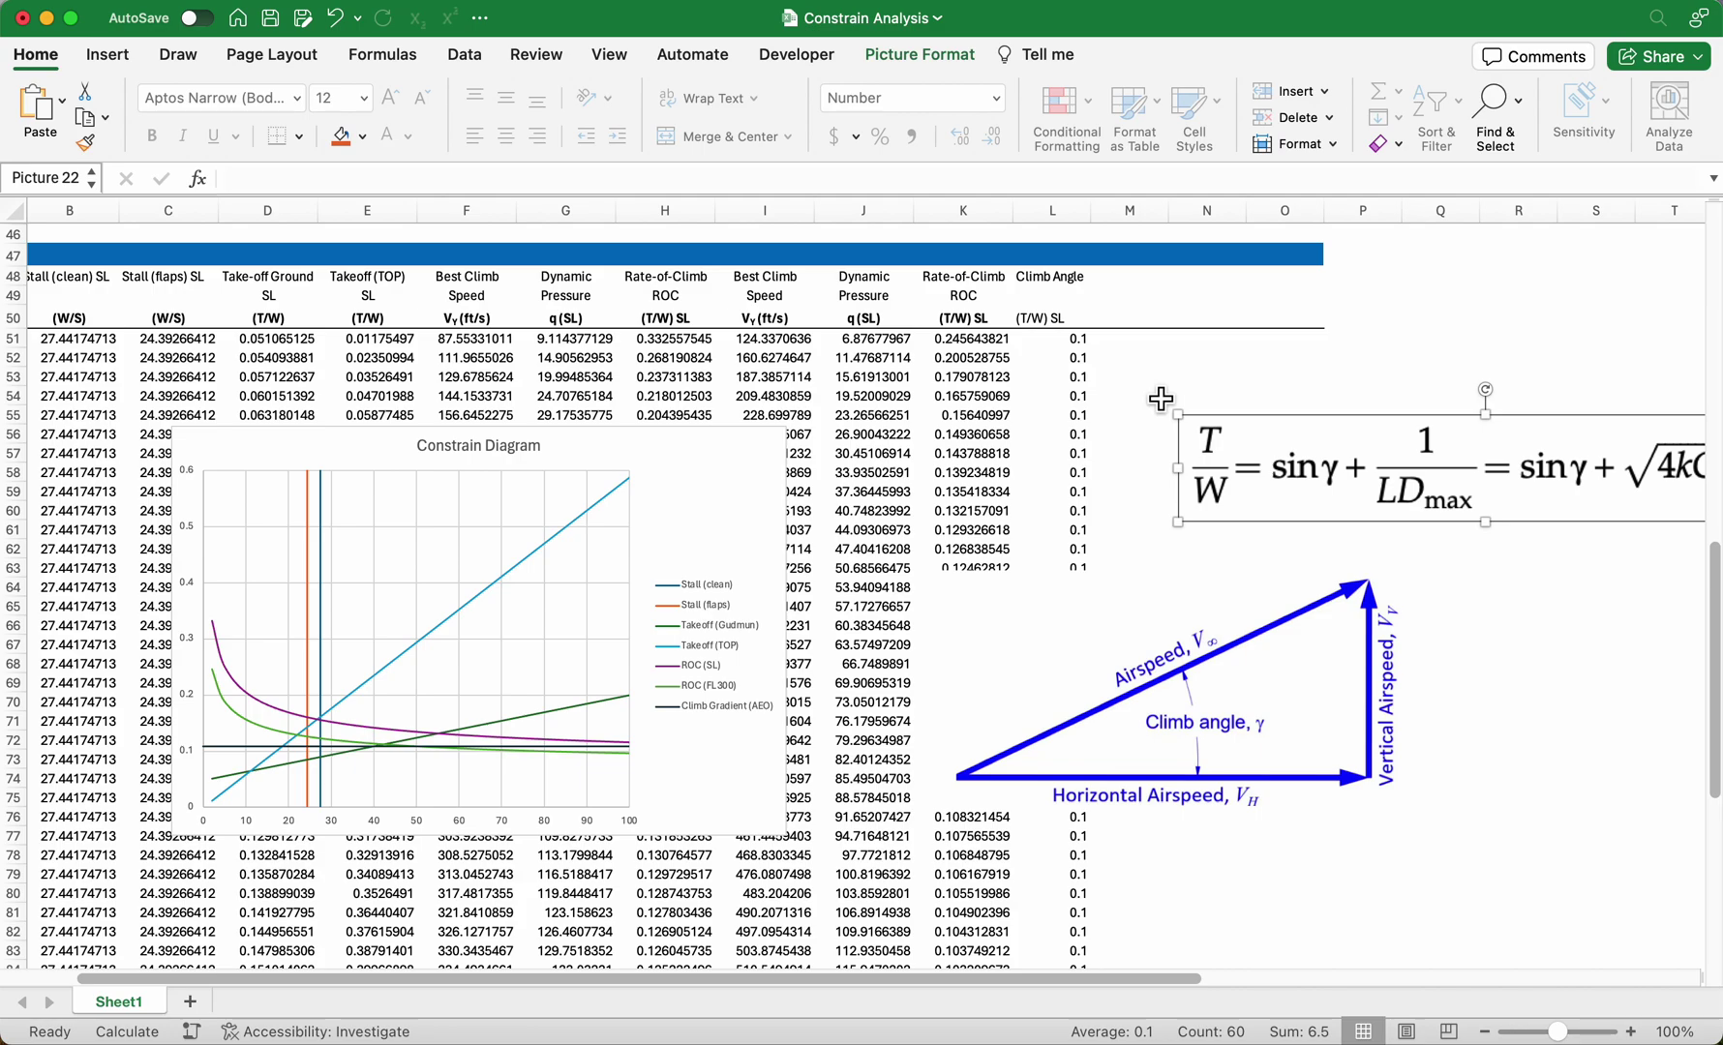
Center the Climb Angle header cells L48:L50.
drag(1053, 281, 1063, 316)
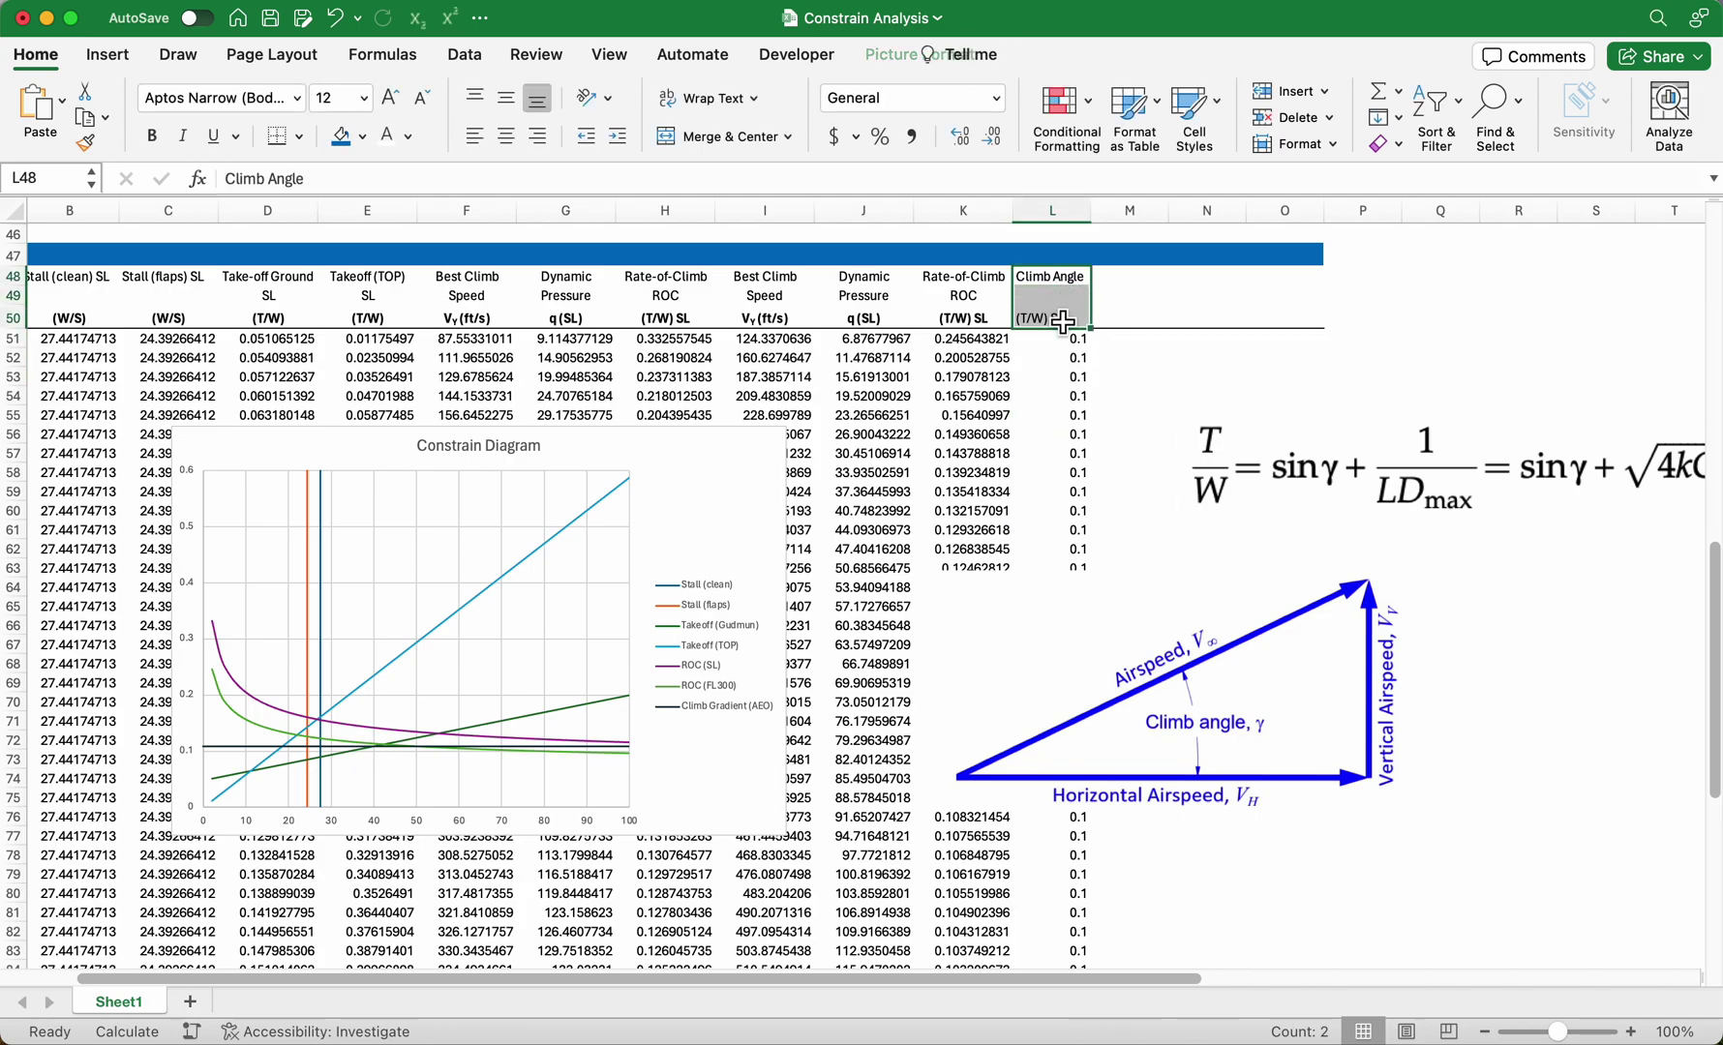
click(505, 137)
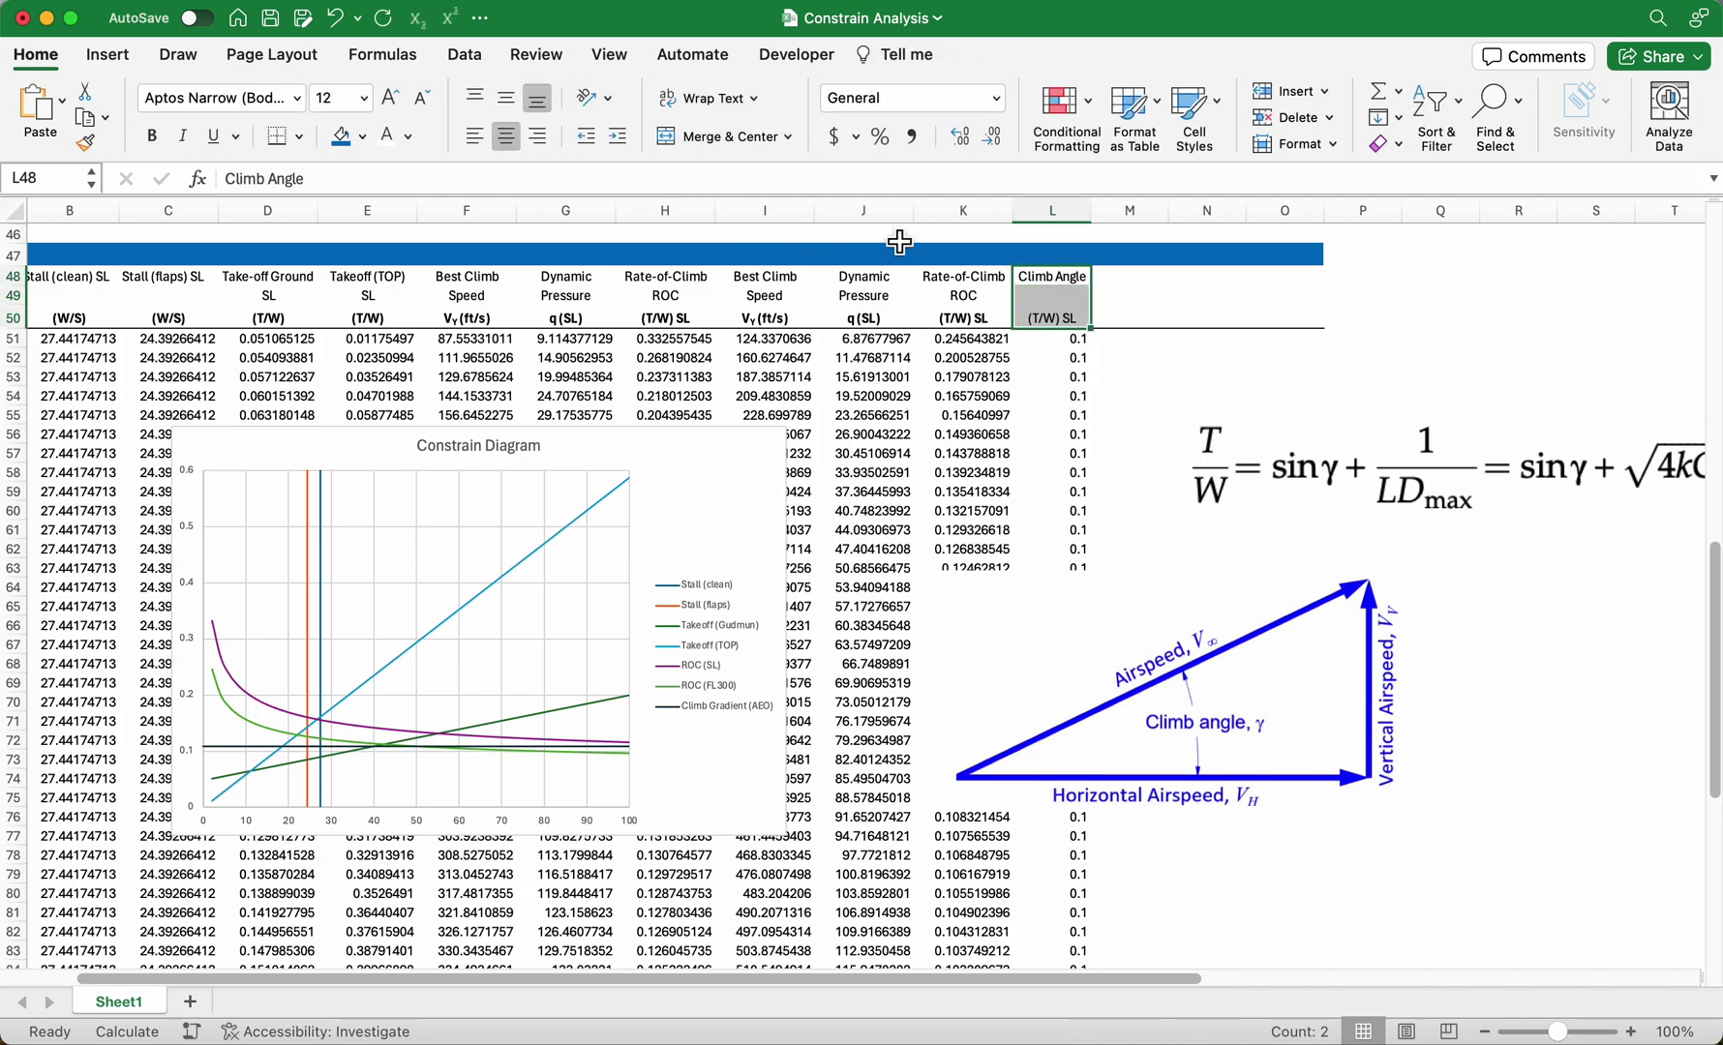
click(1149, 286)
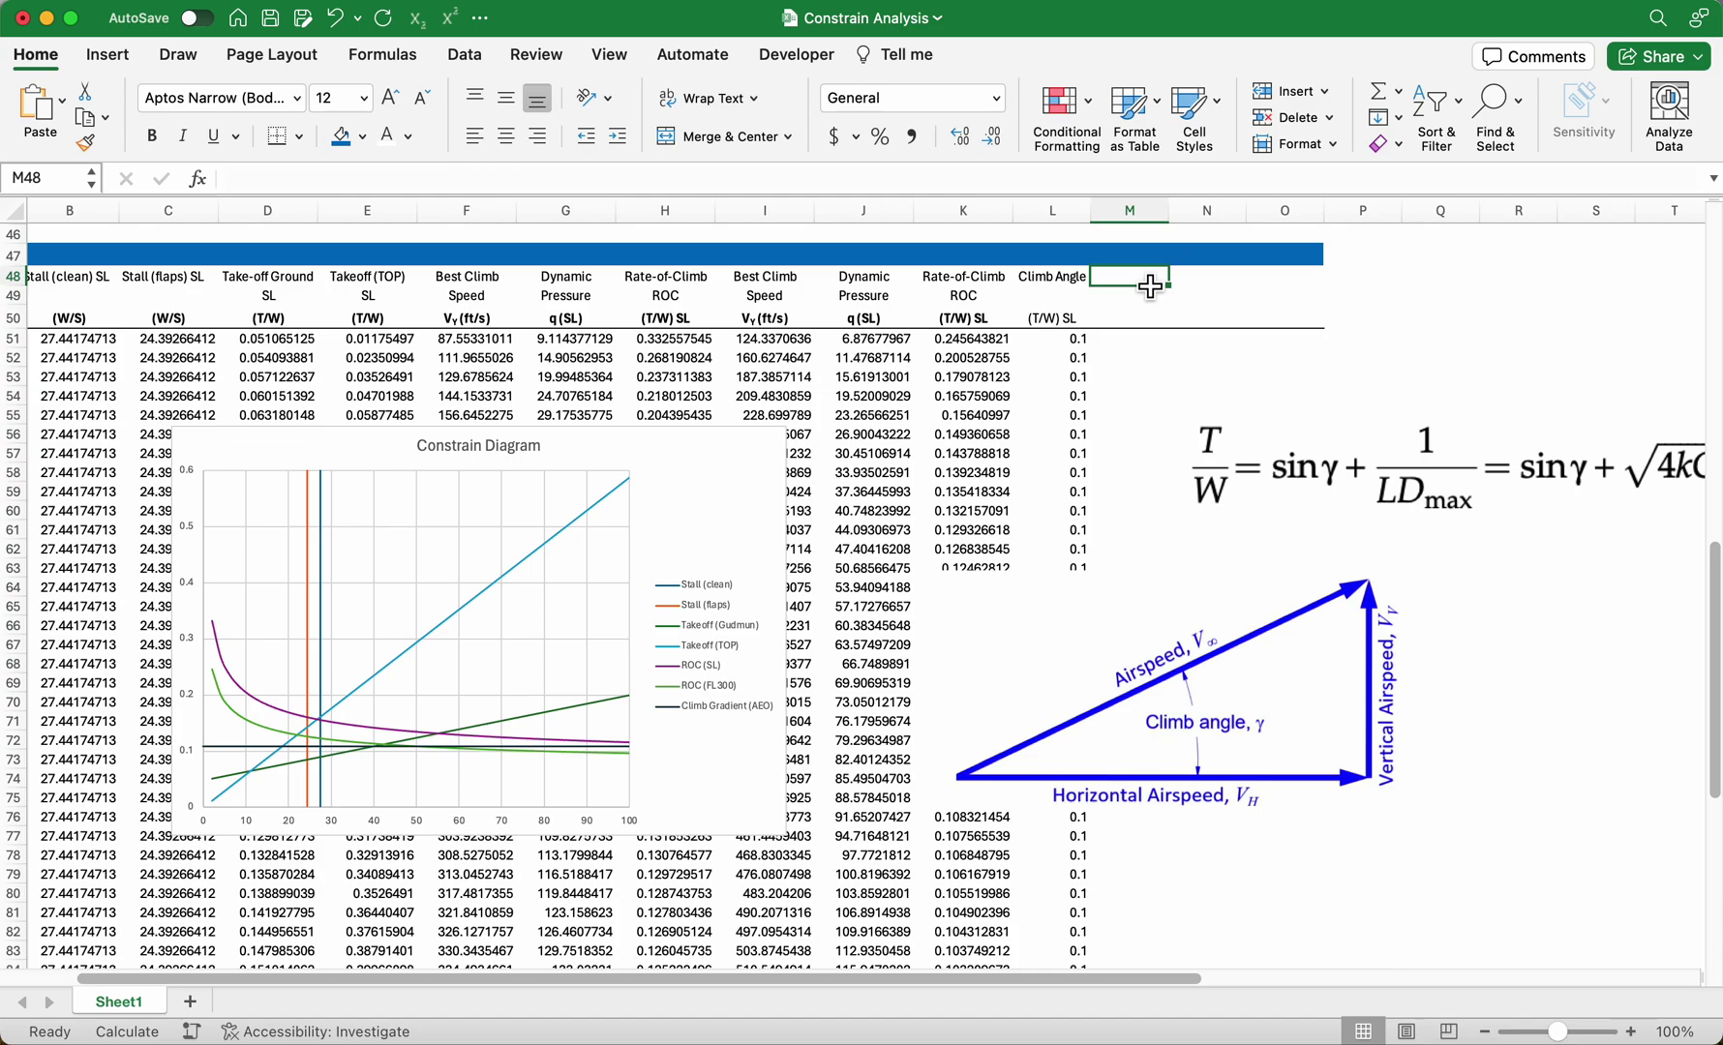
click(1052, 281)
Copy the Climb Angle / AEO / (T/W) SL headers from L48:L50 into column M.
click(1066, 305)
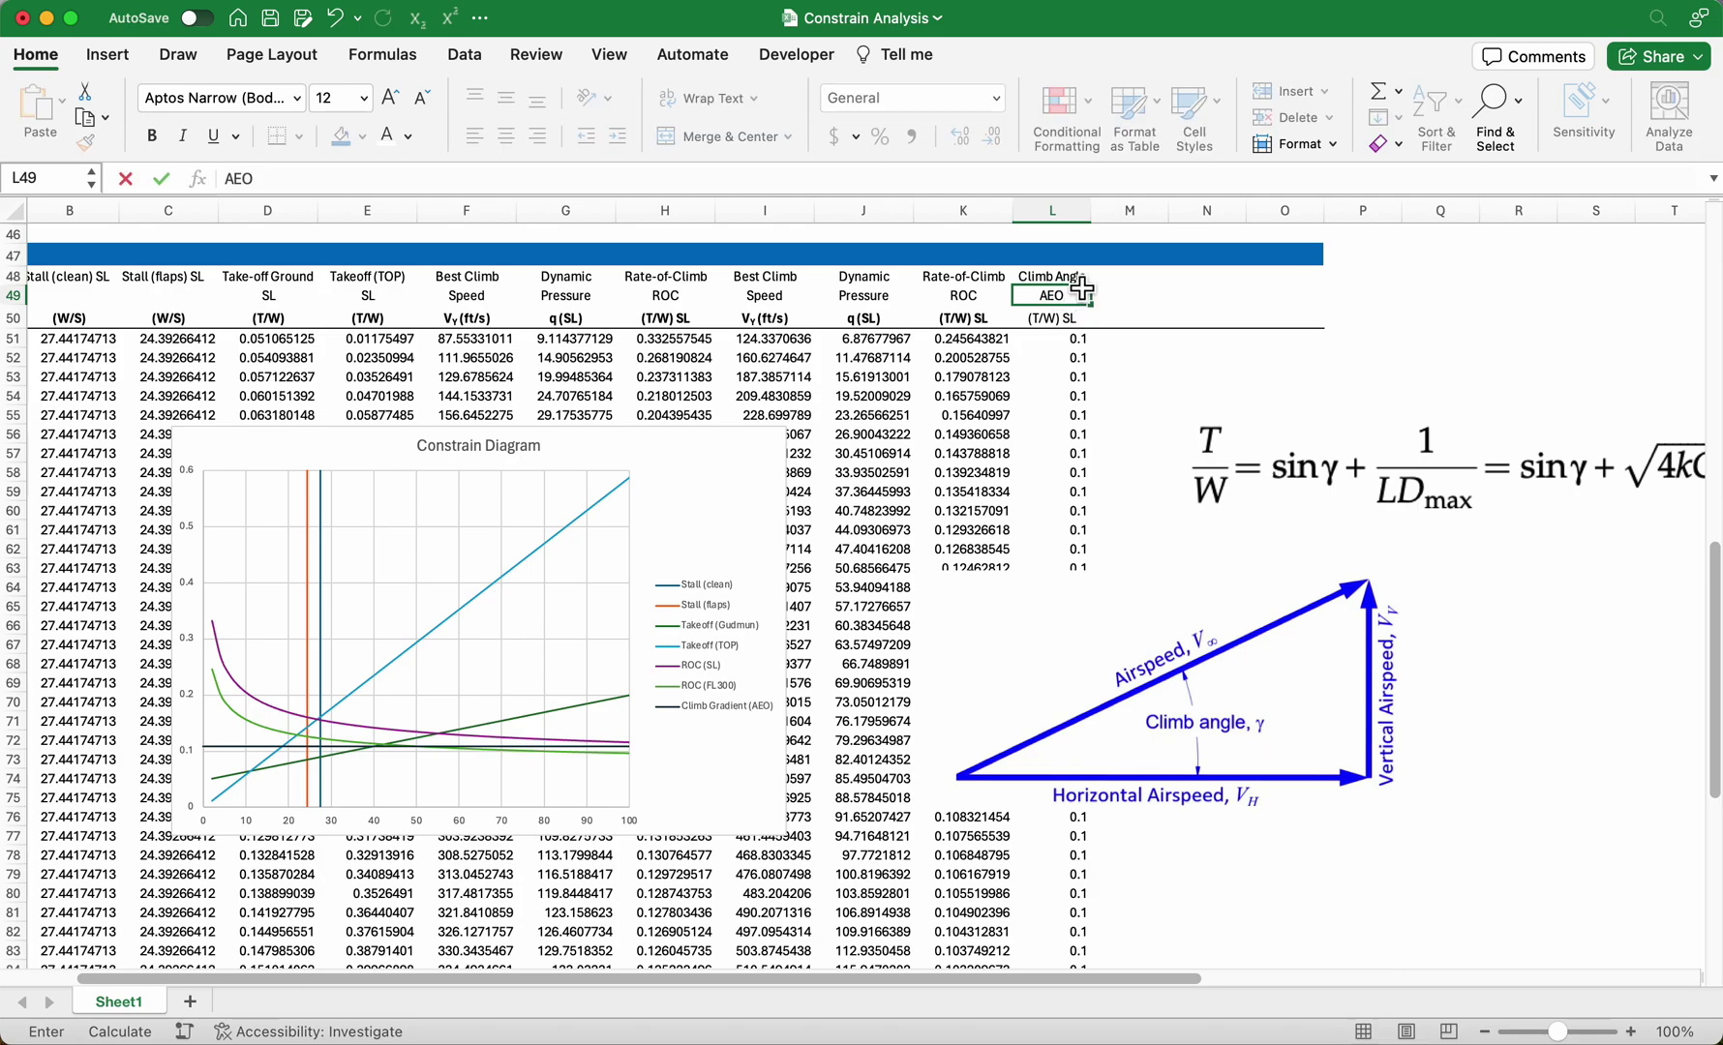
double_click(1073, 279)
key(Escape)
drag(1077, 292, 1079, 325)
key(super+c)
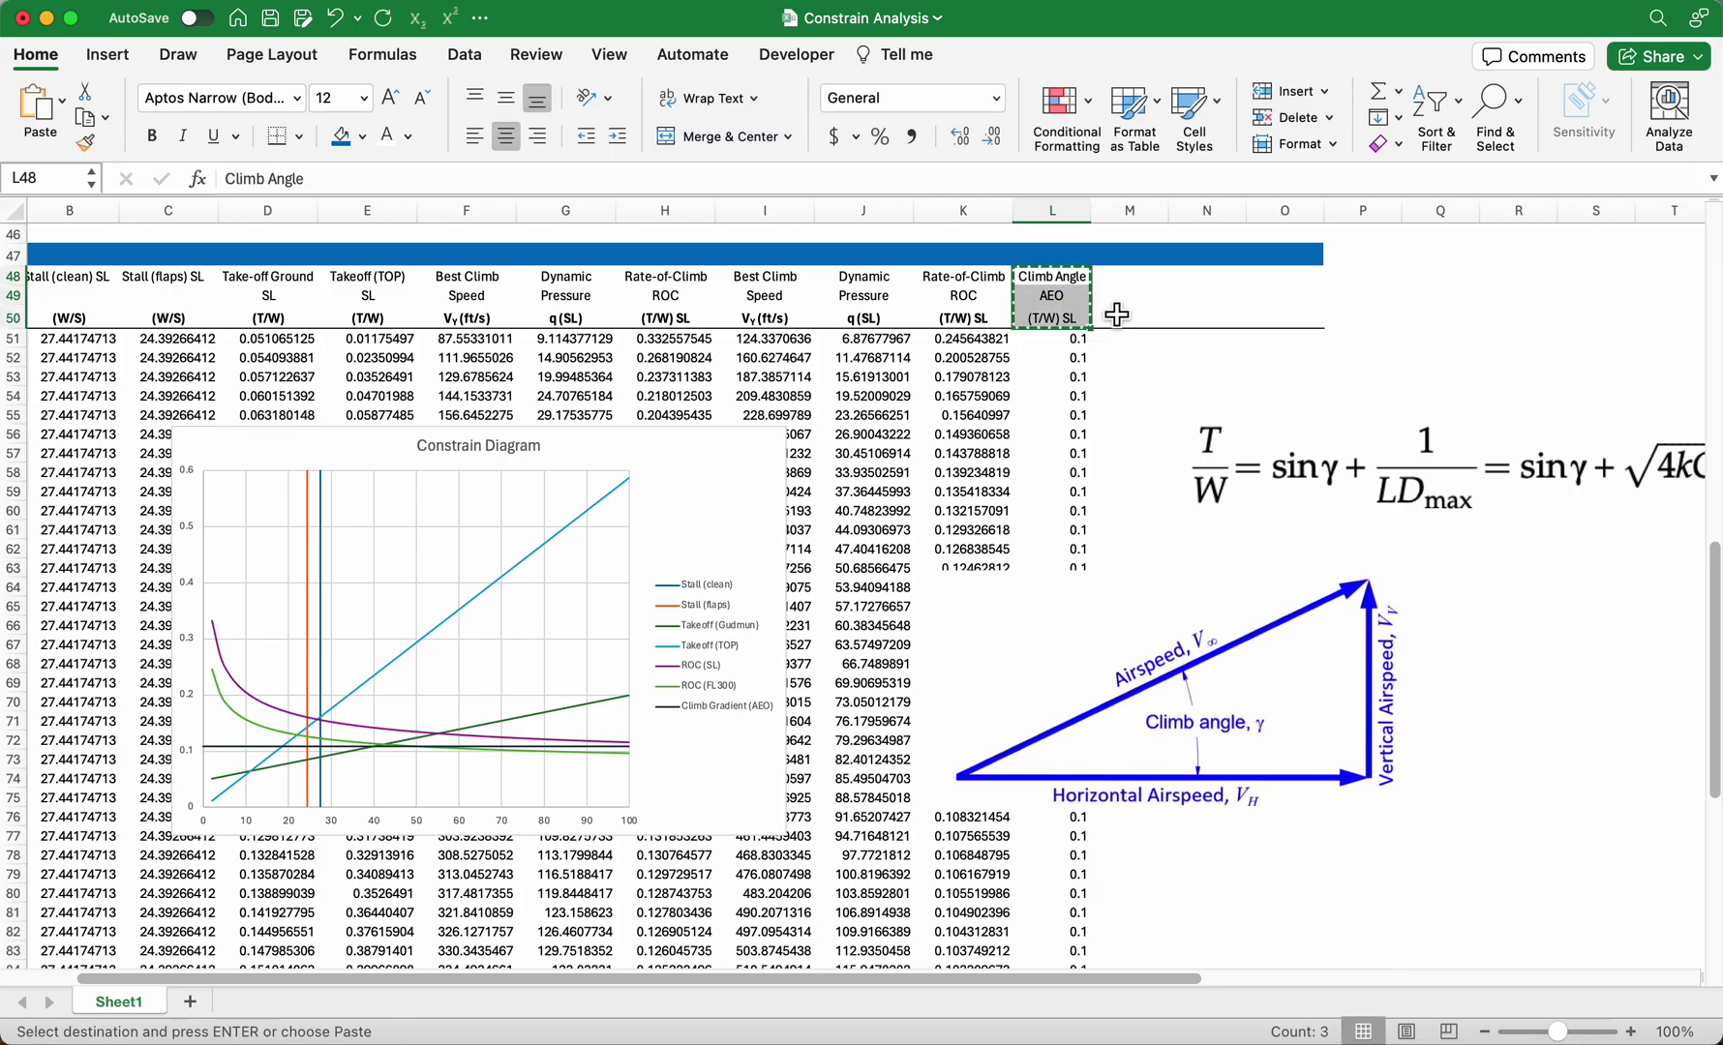
click(1139, 287)
key(super+v)
Relabel M49 from AEO to OEI and select M51 for its formula.
double_click(1145, 302)
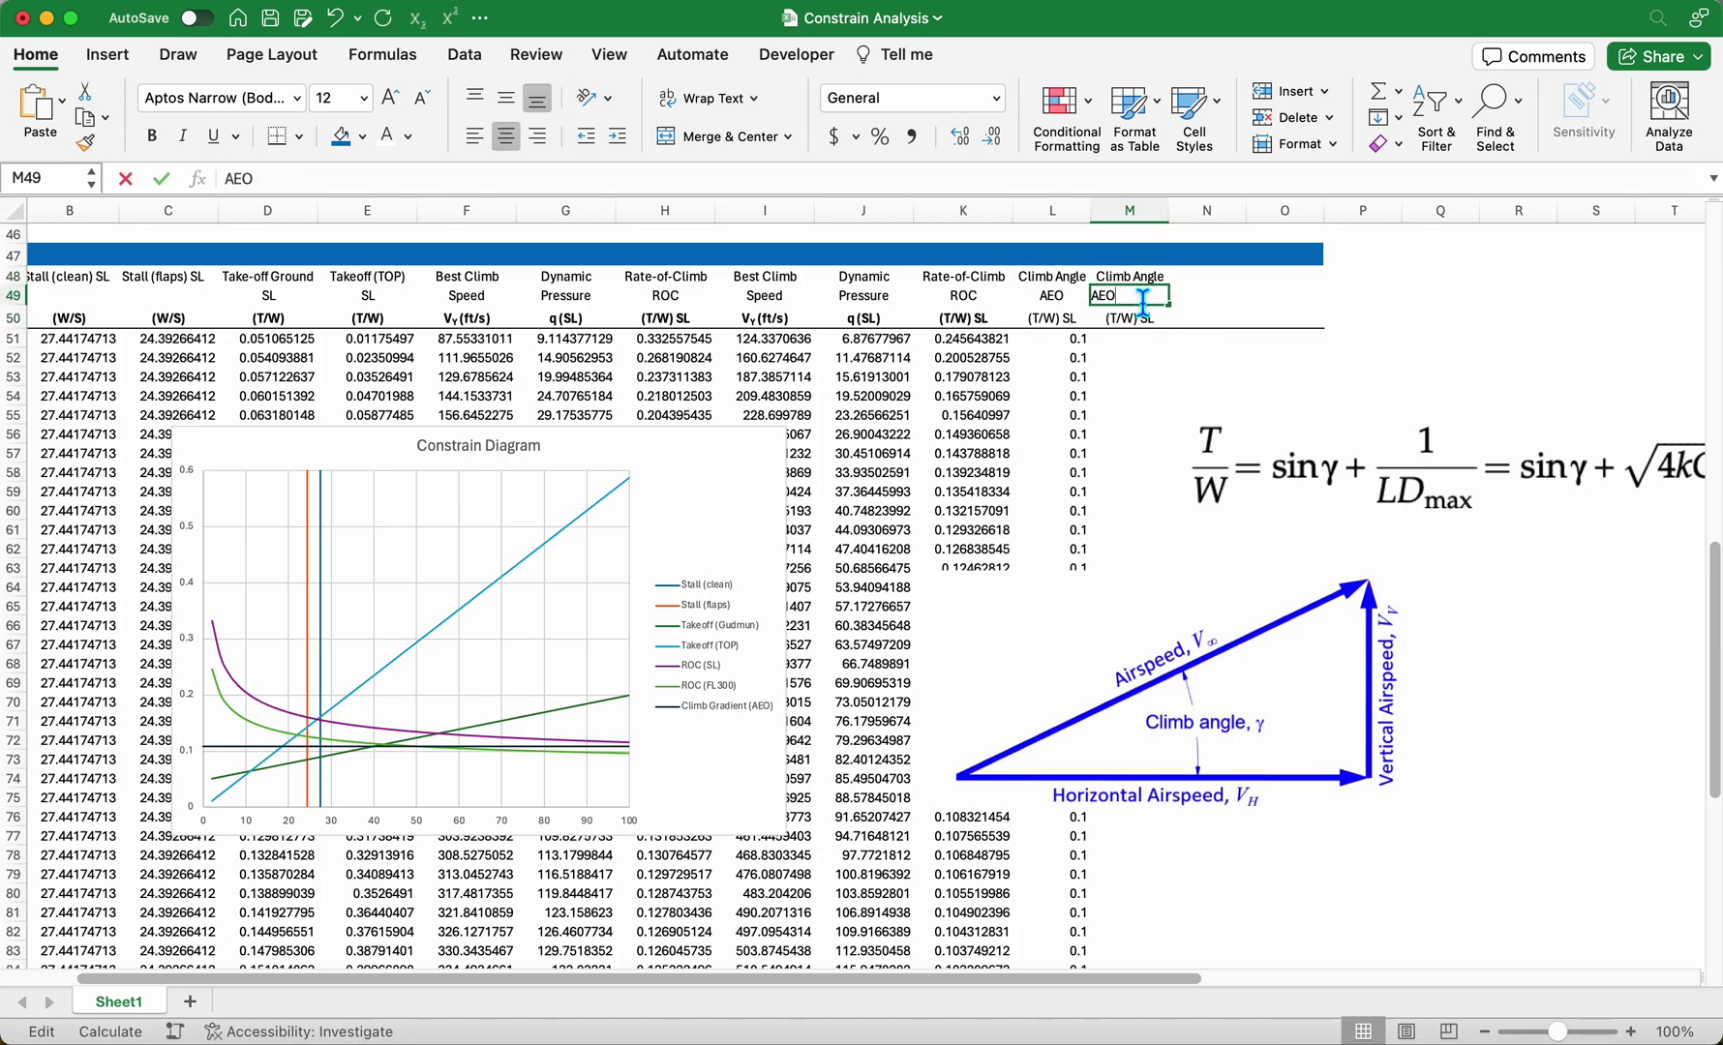
key(BackSpace)
key(BackSpace)
key(BackSpace)
text(OEI)
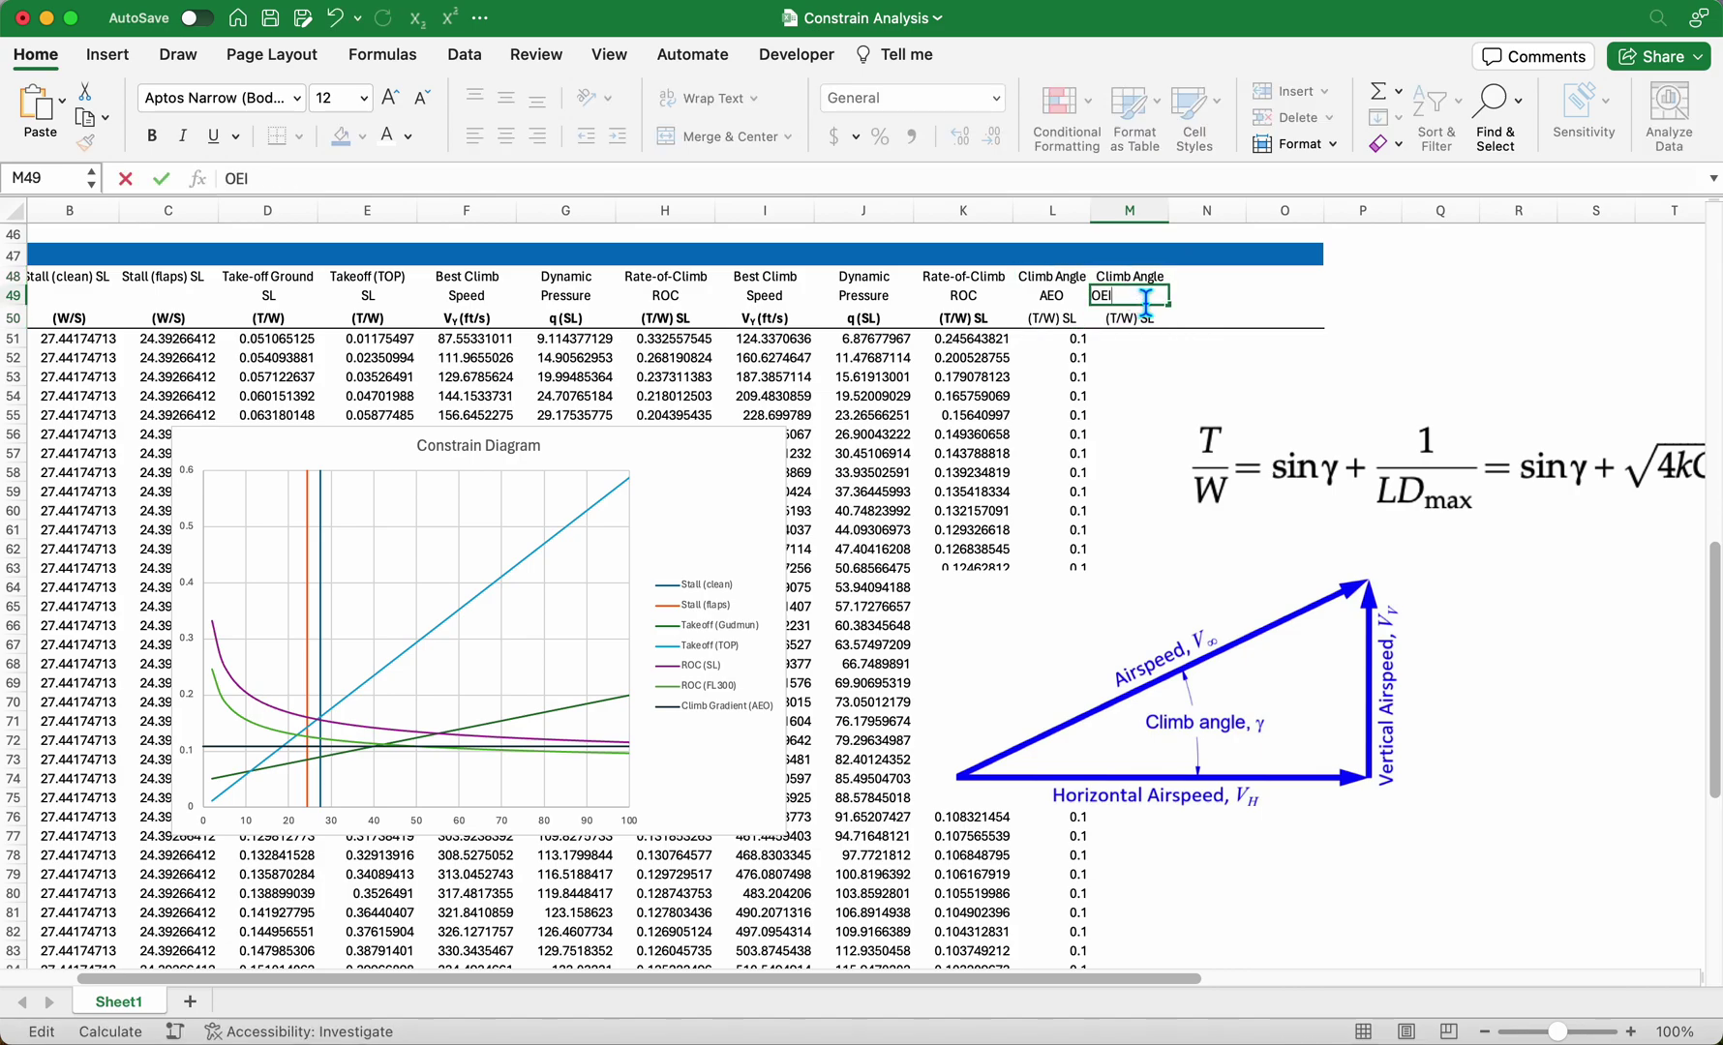
key(Return)
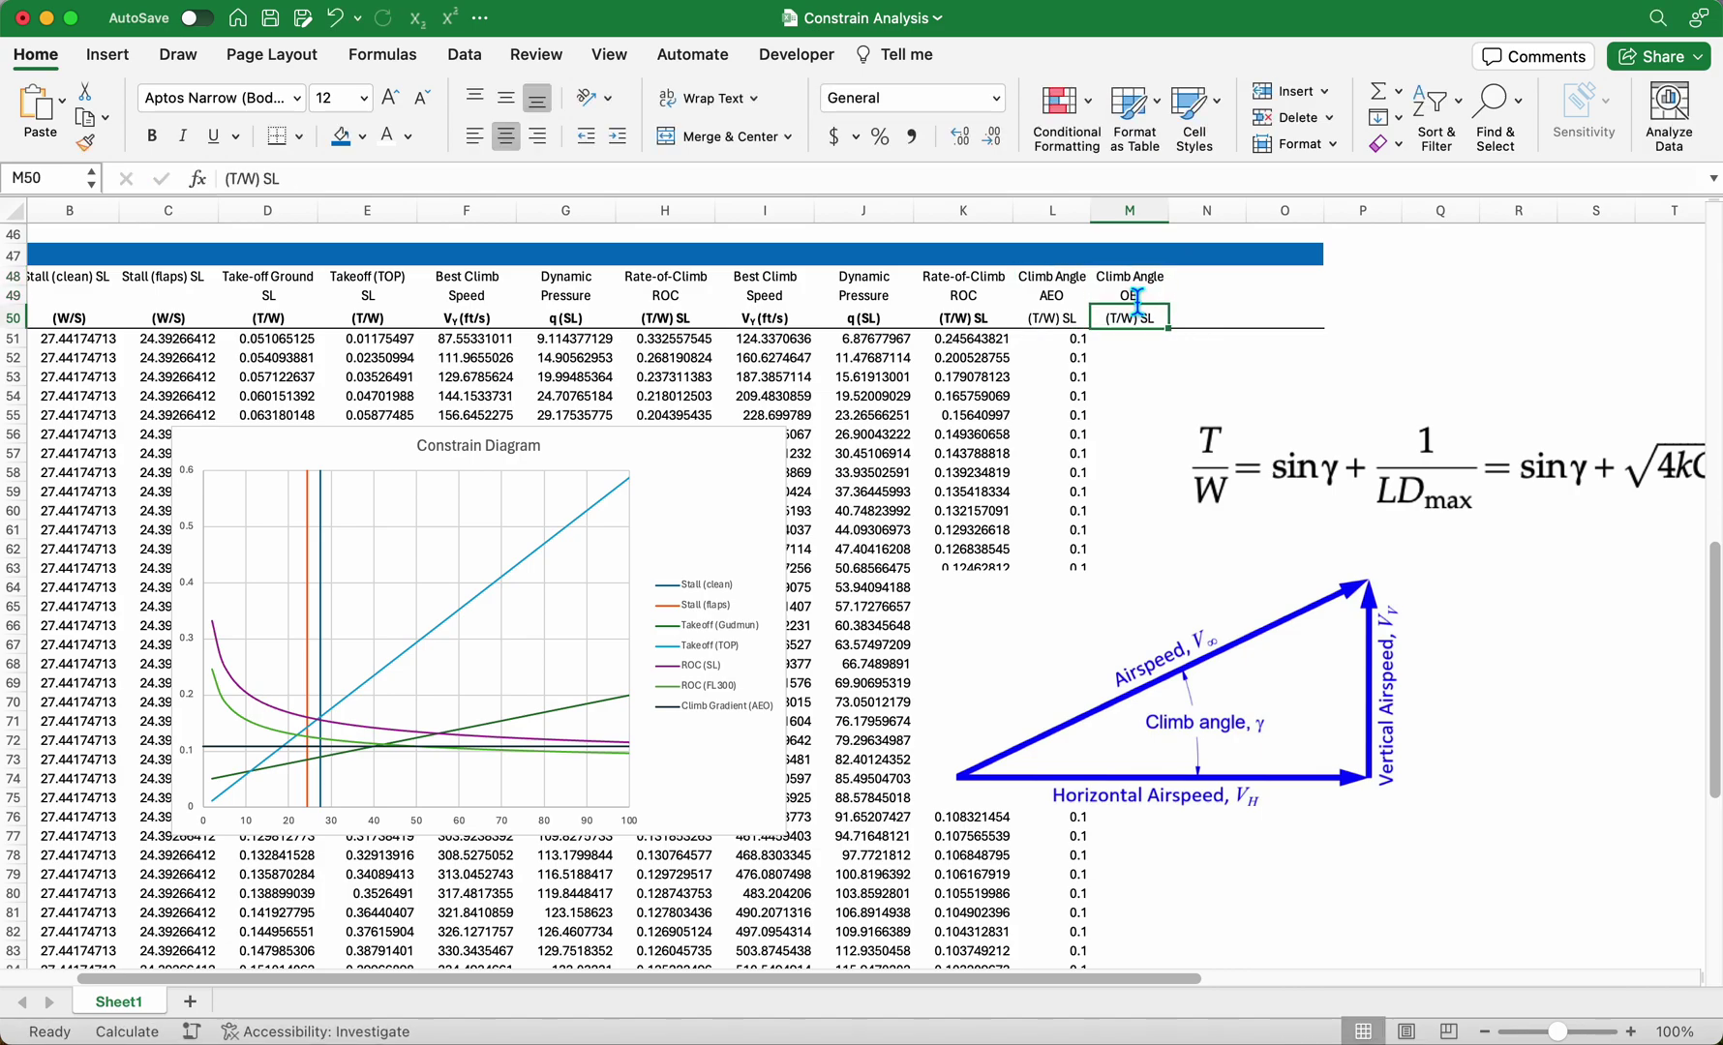
click(1139, 346)
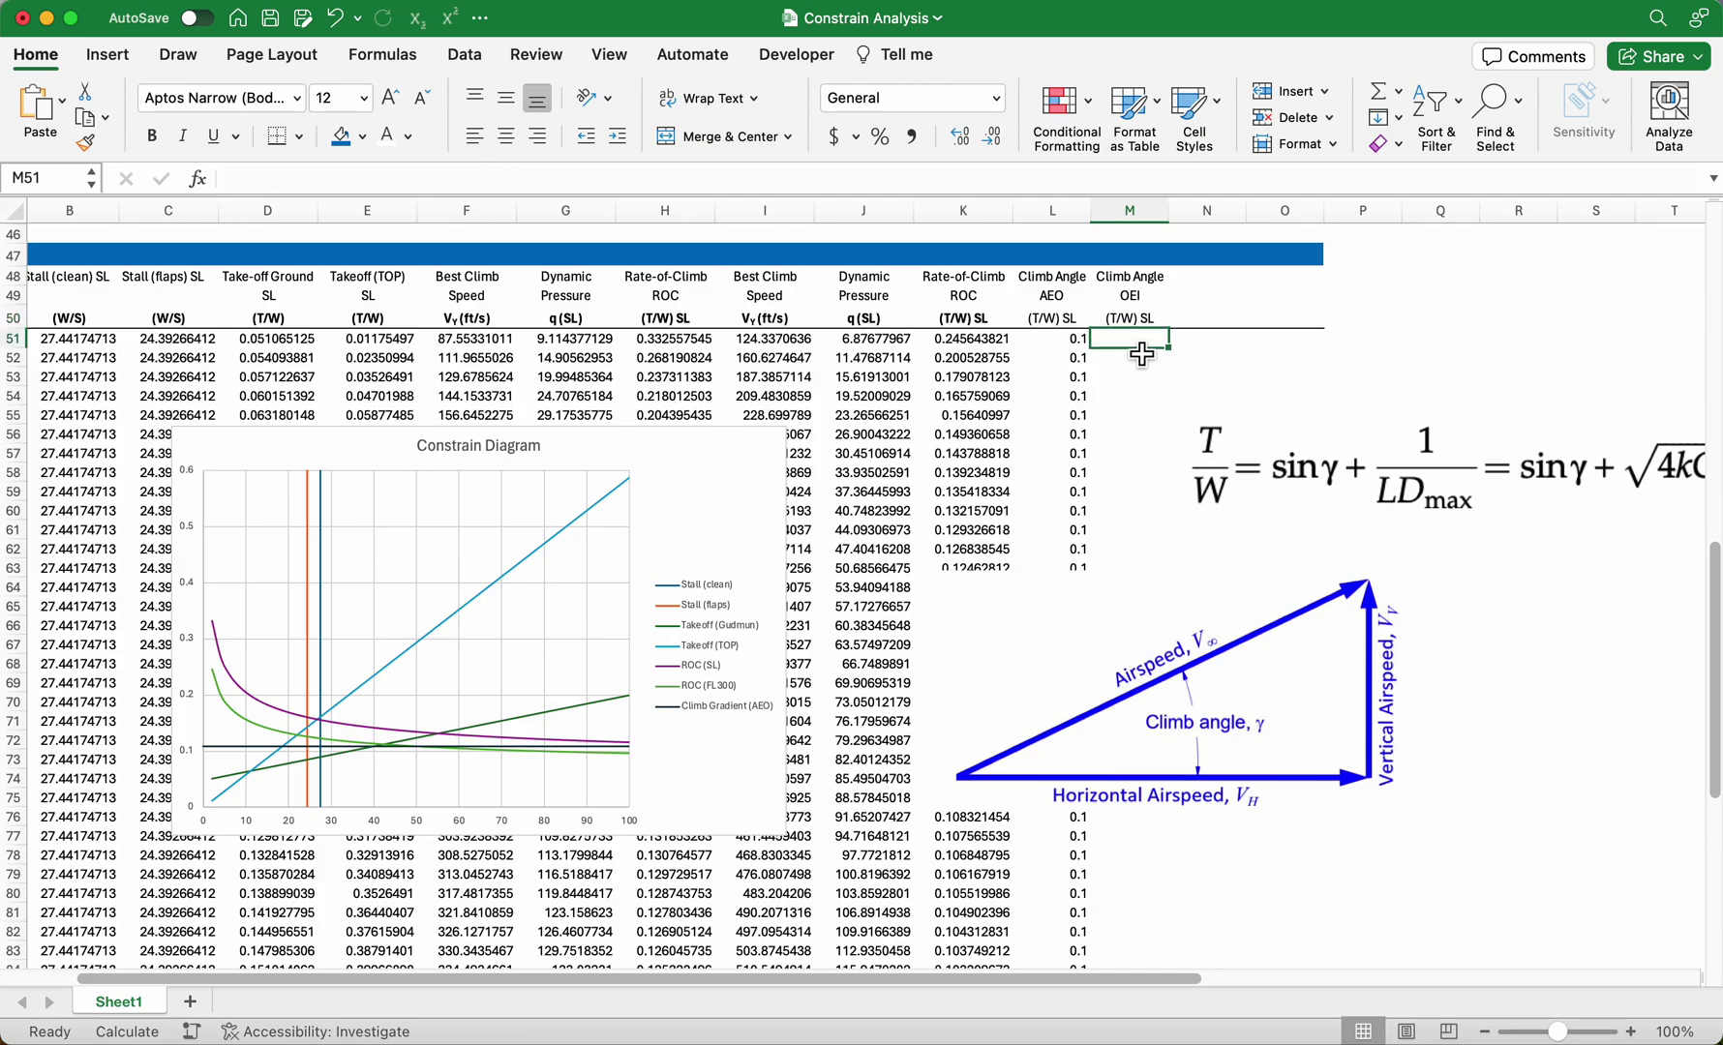
double_click(1140, 345)
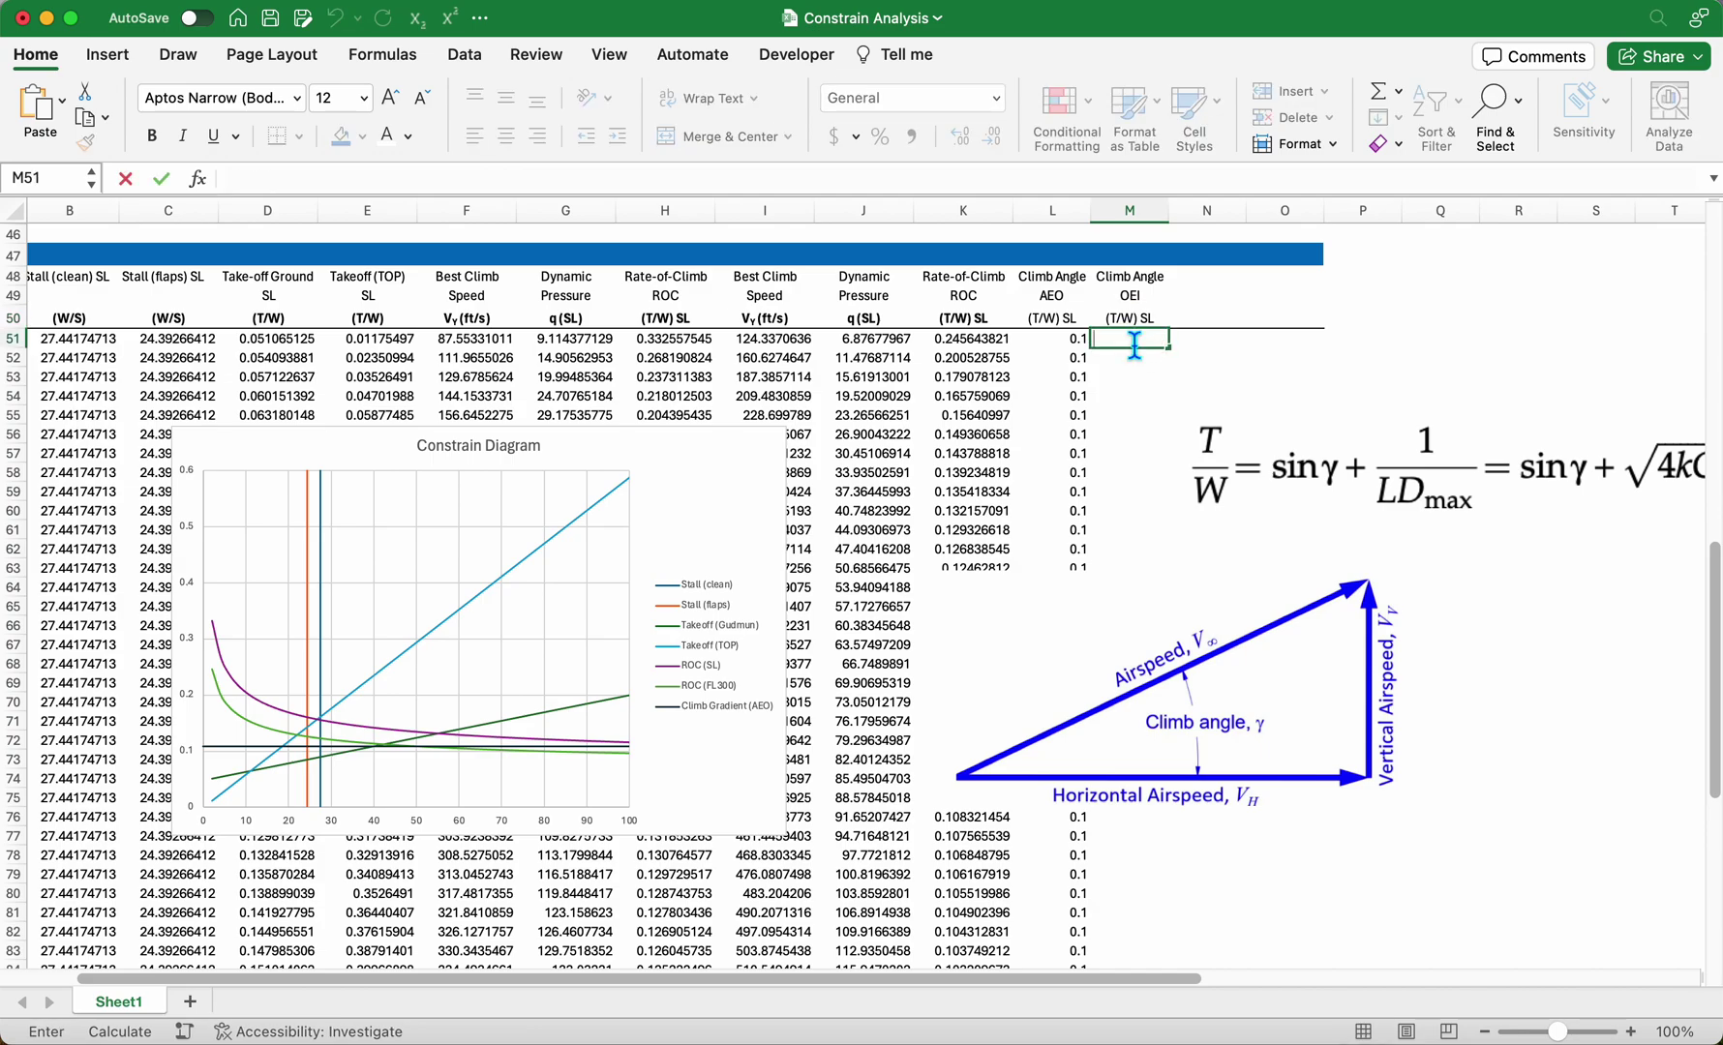
key(Escape)
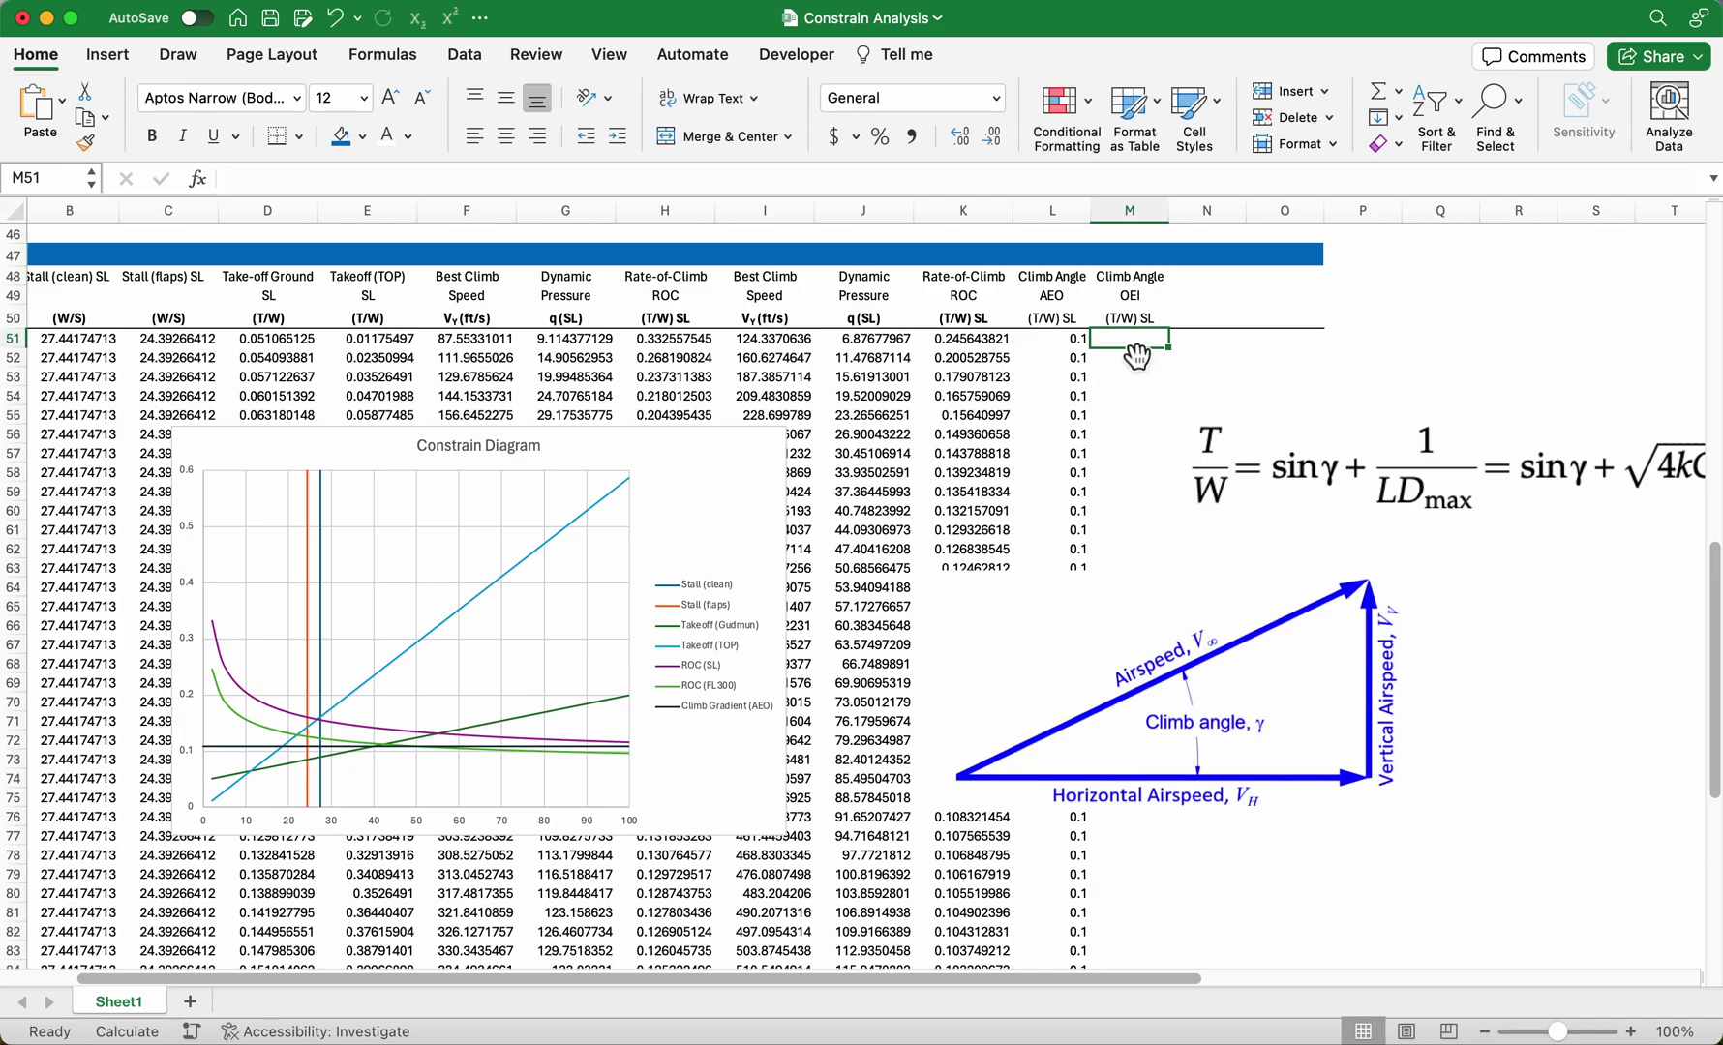
click(1137, 357)
click(1139, 347)
Enter the OEI formula =L51*2/1 in M51.
text(=)
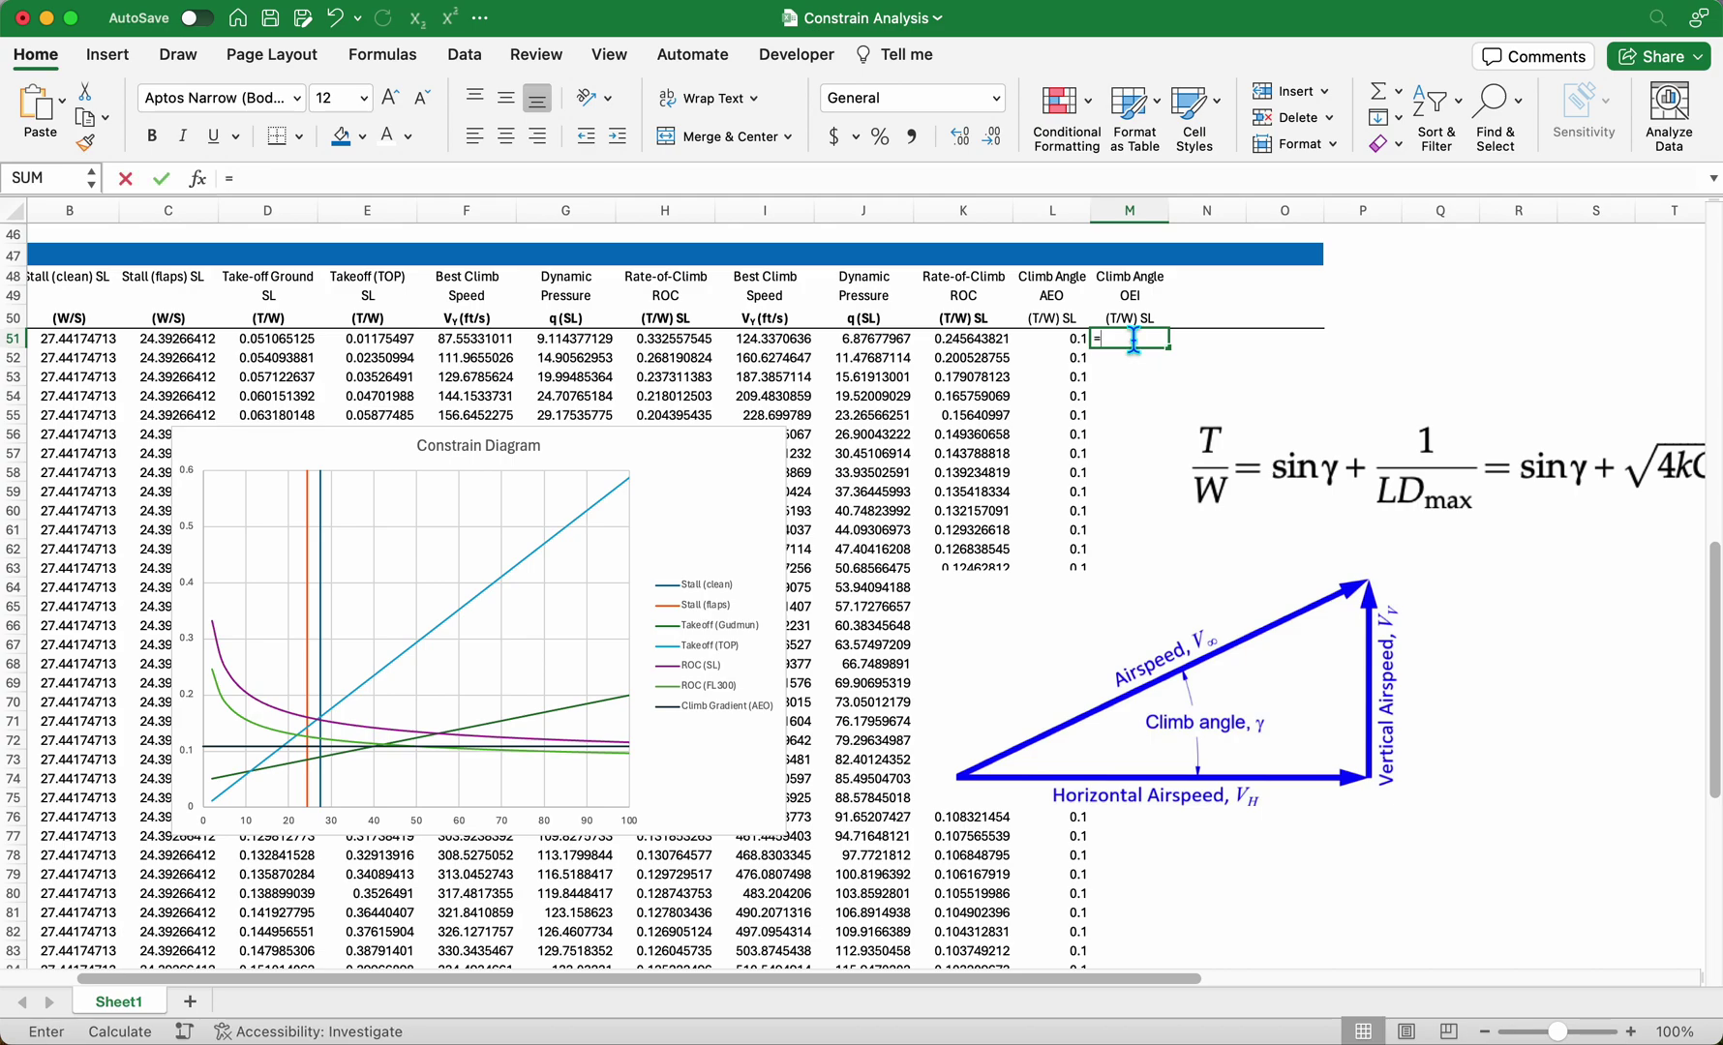
click(1056, 340)
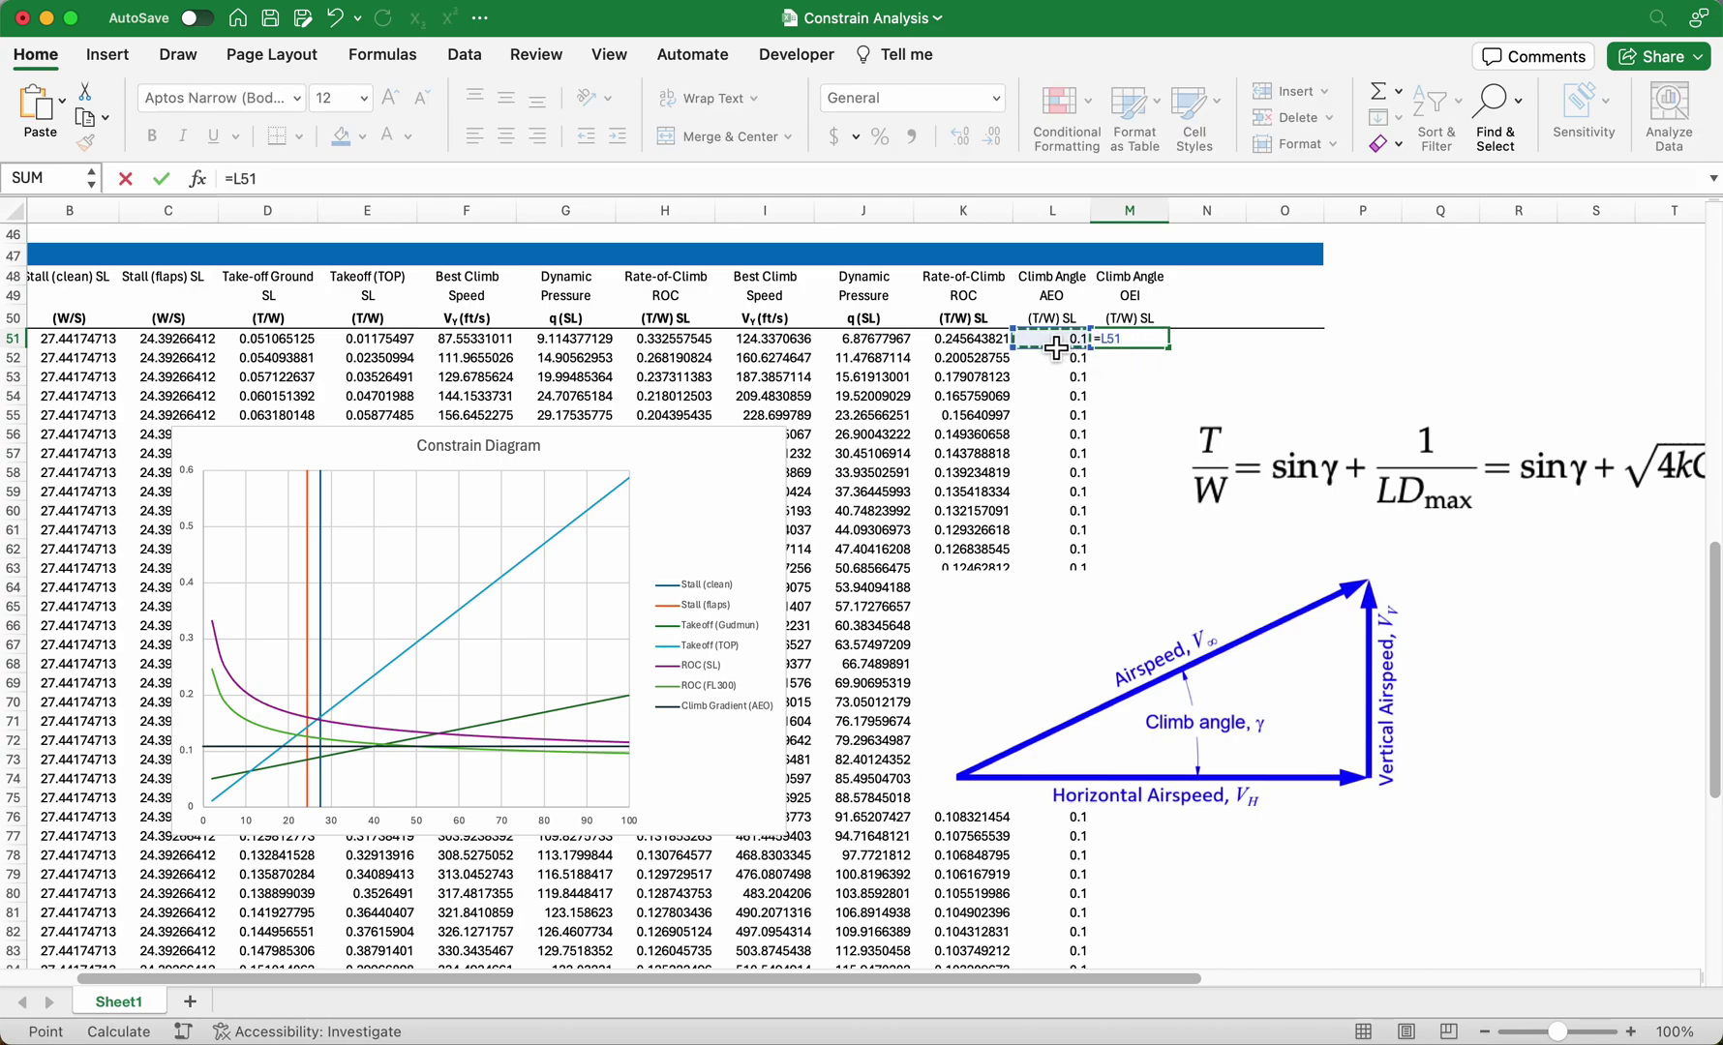
text(*)
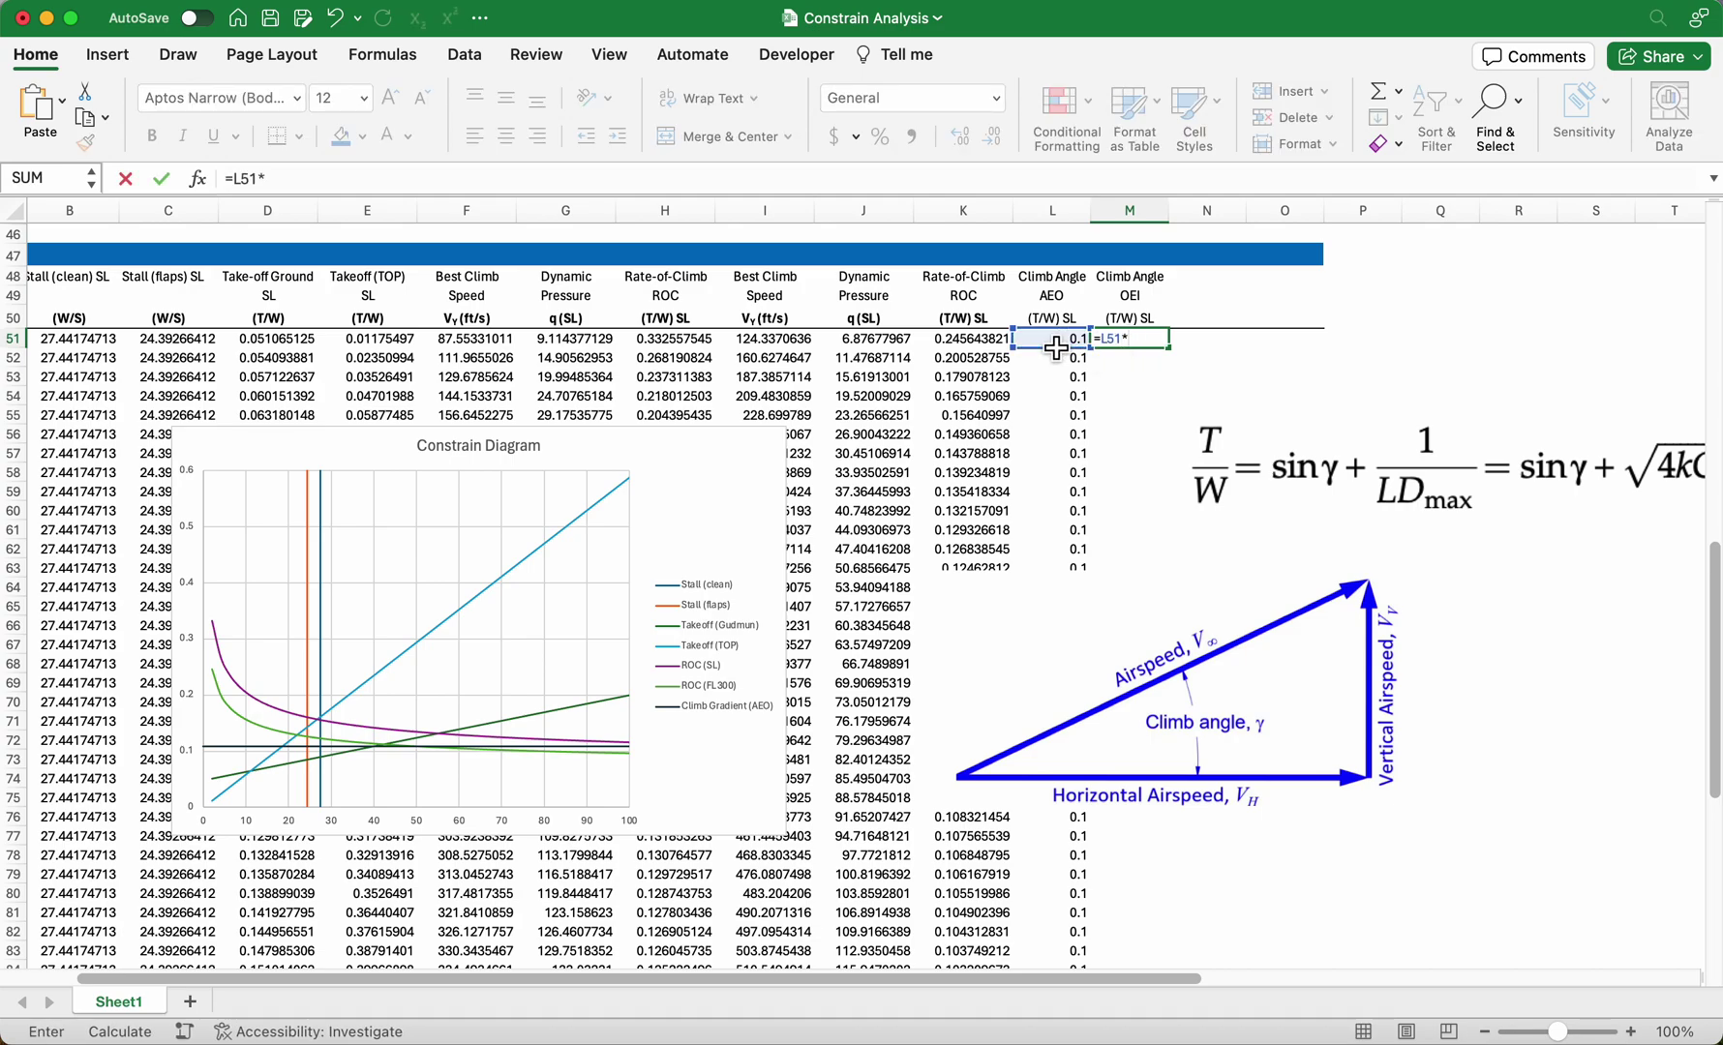
text(2)
key(BackSpace)
key(BackSpace)
key(BackSpace)
text(3/2)
key(BackSpace)
key(BackSpace)
key(BackSpace)
text(4/3)
key(BackSpace)
key(BackSpace)
key(BackSpace)
key(BackSpace)
text(*2/1)
key(Return)
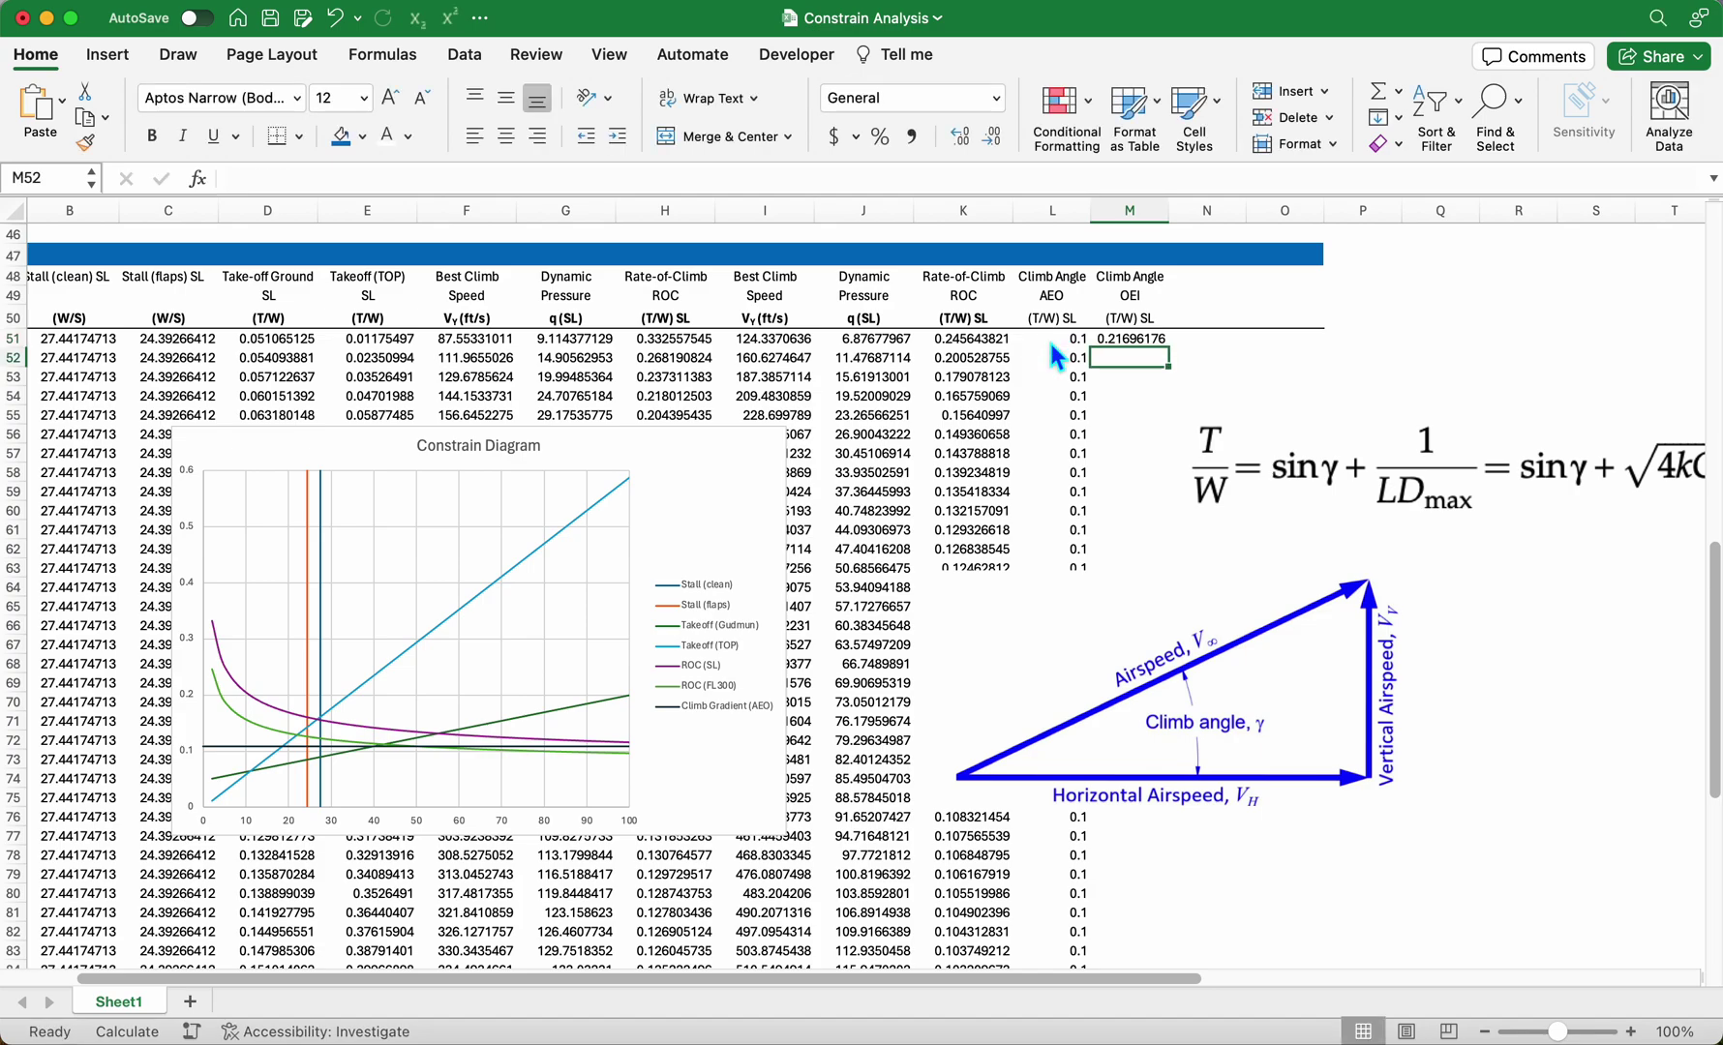
double_click(1130, 337)
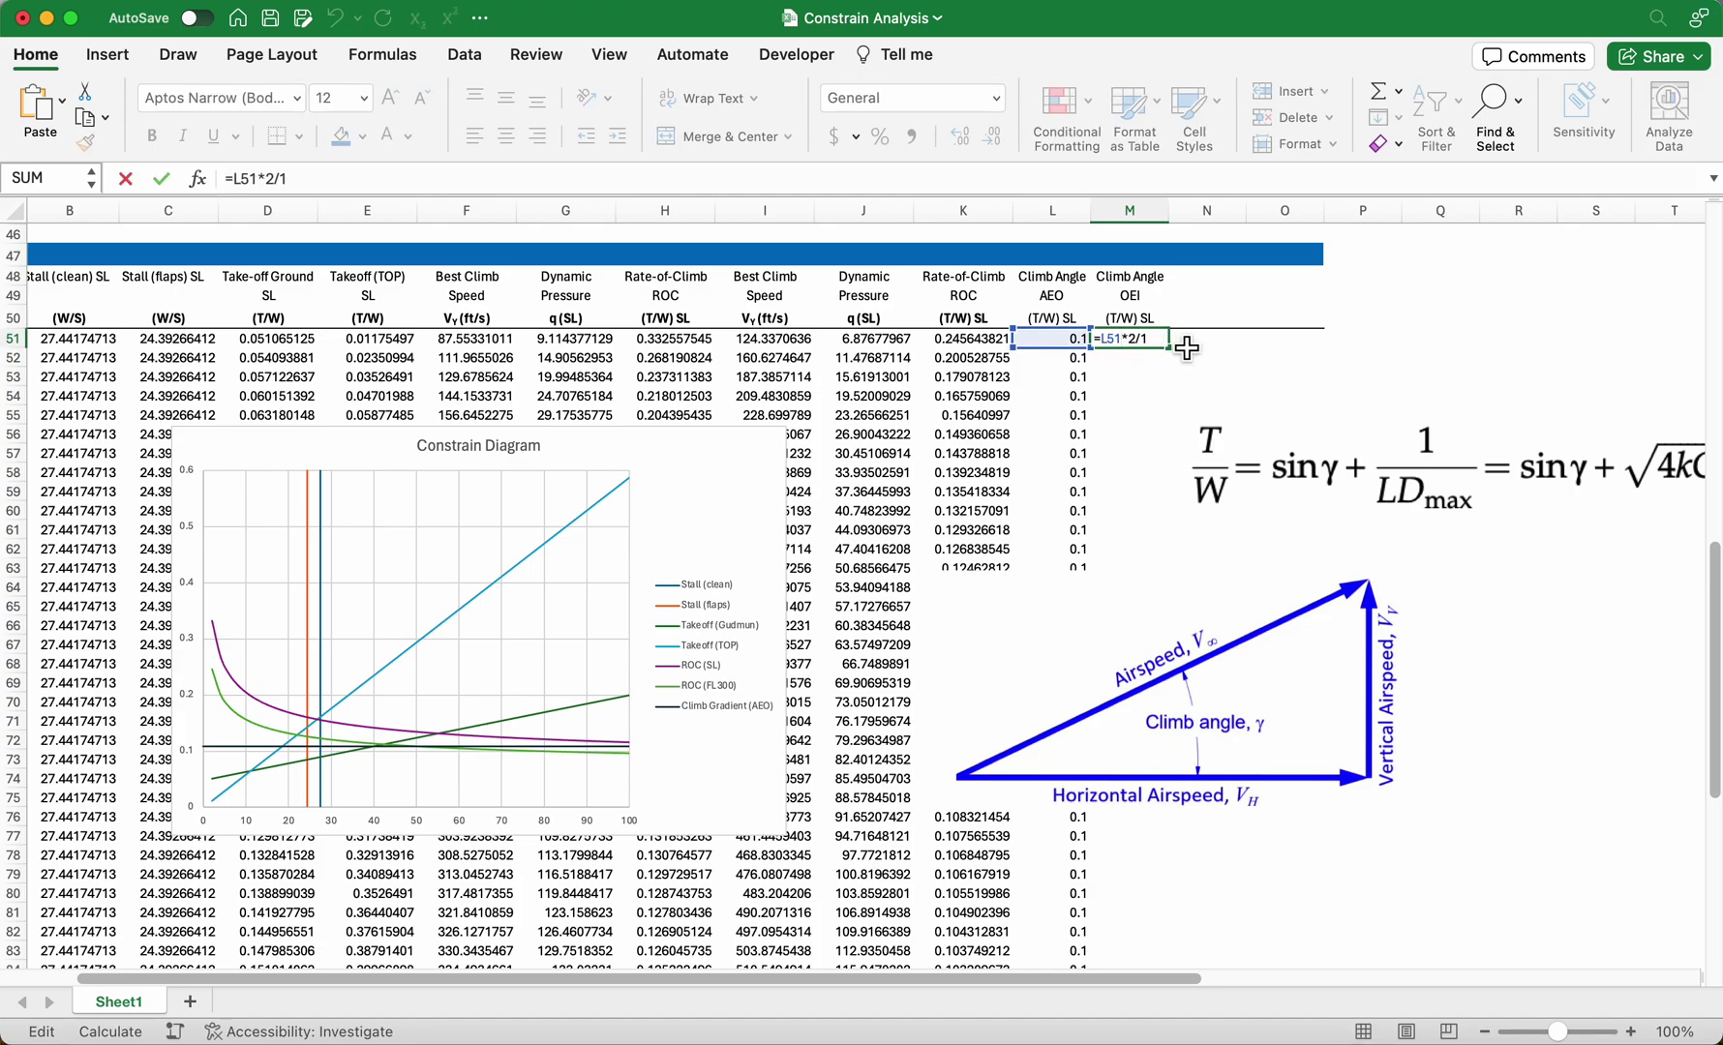
key(Escape)
Show L51 as 0.108481 with more decimals and fill columns L and M down the table.
click(1060, 341)
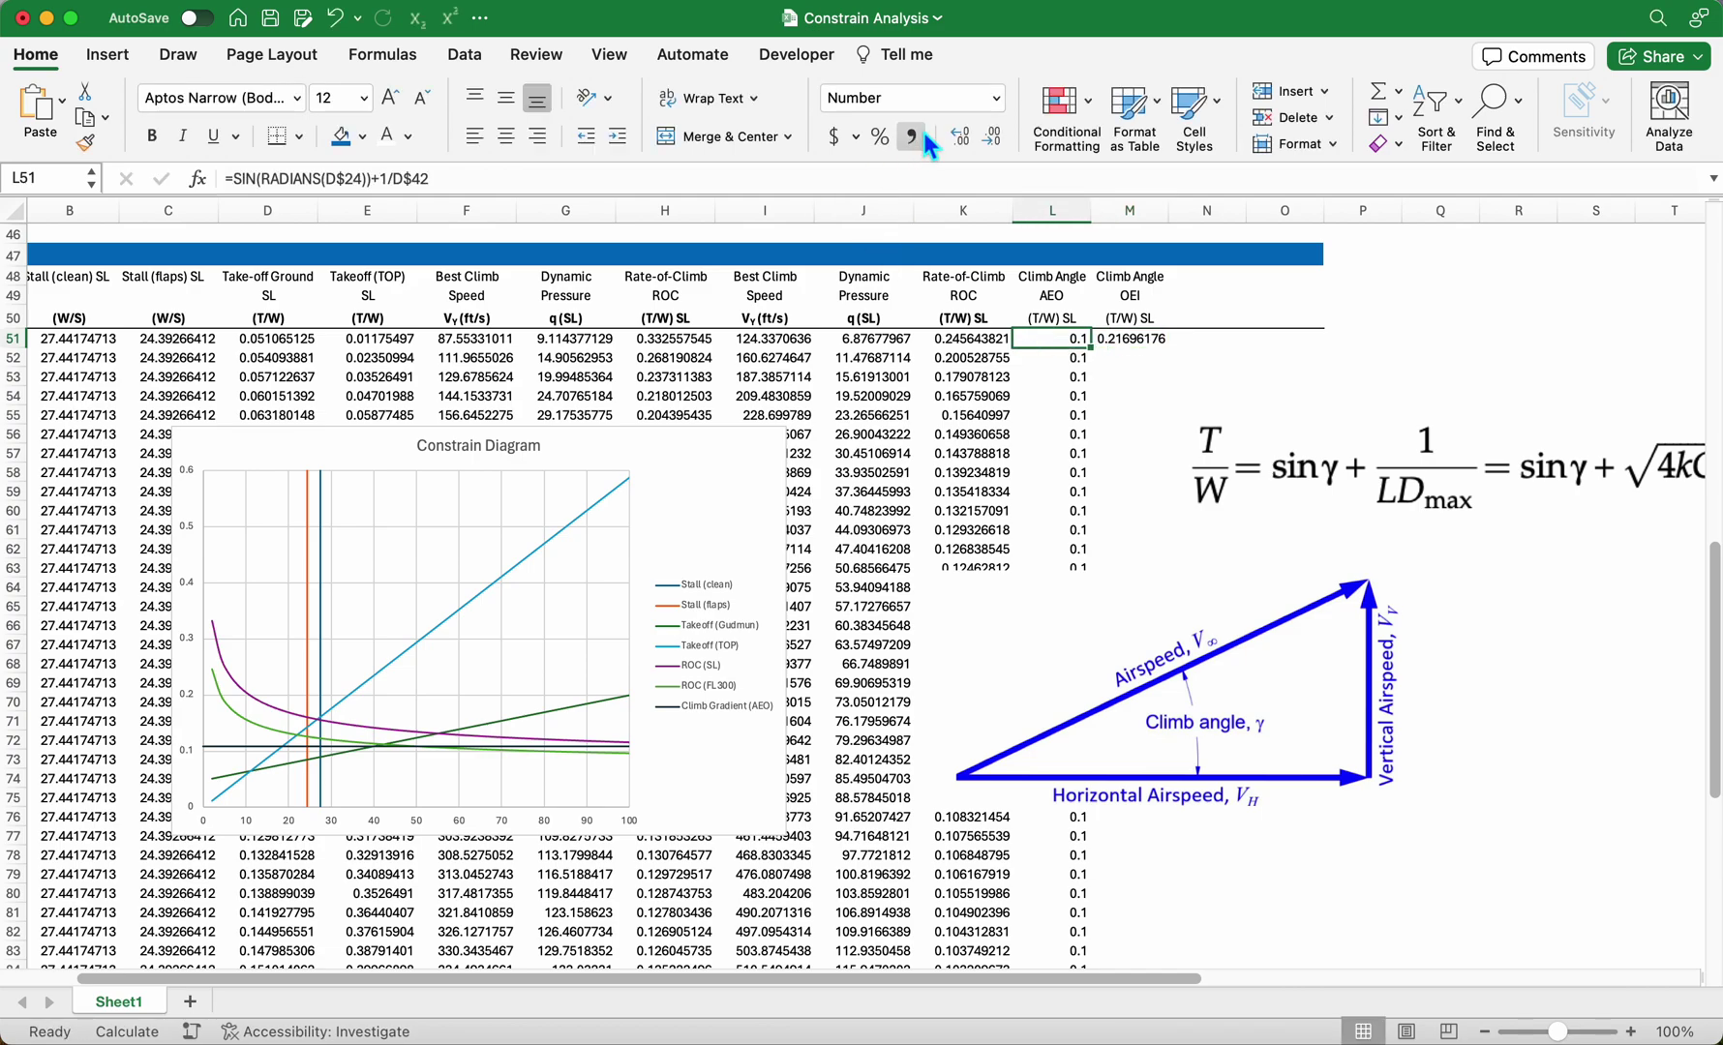
click(957, 138)
click(954, 137)
click(954, 137)
click(955, 138)
click(955, 137)
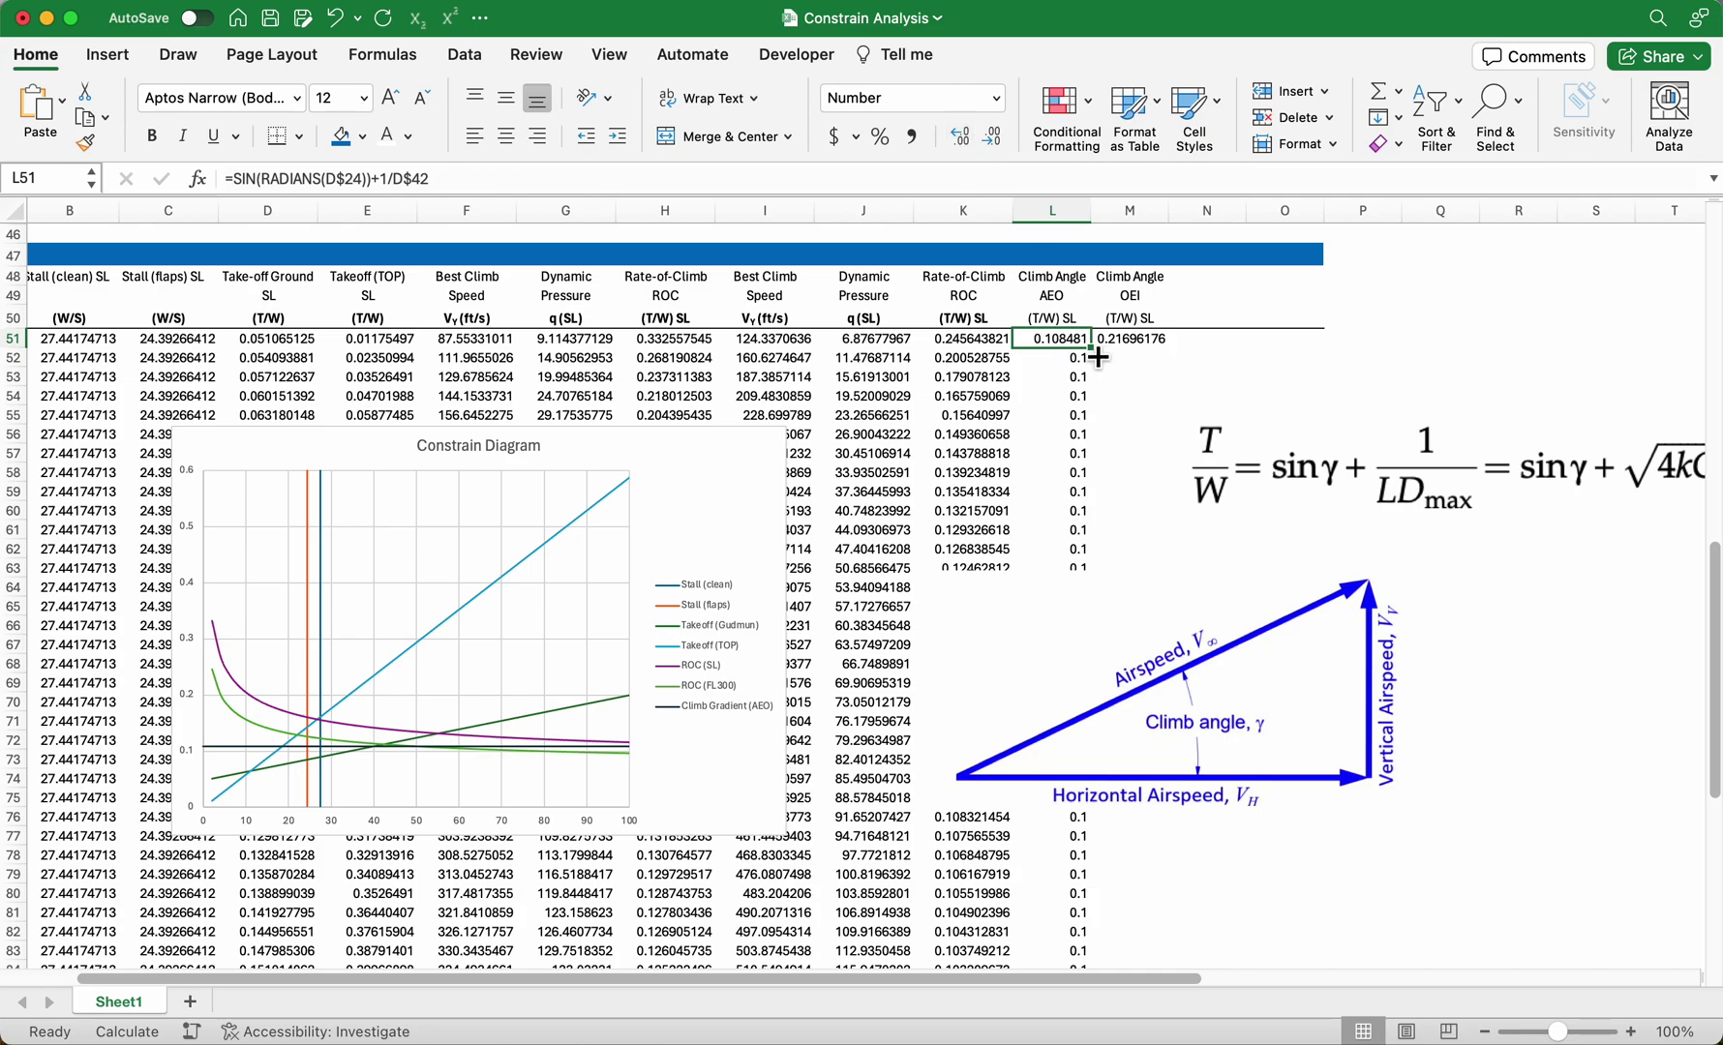
double_click(1096, 356)
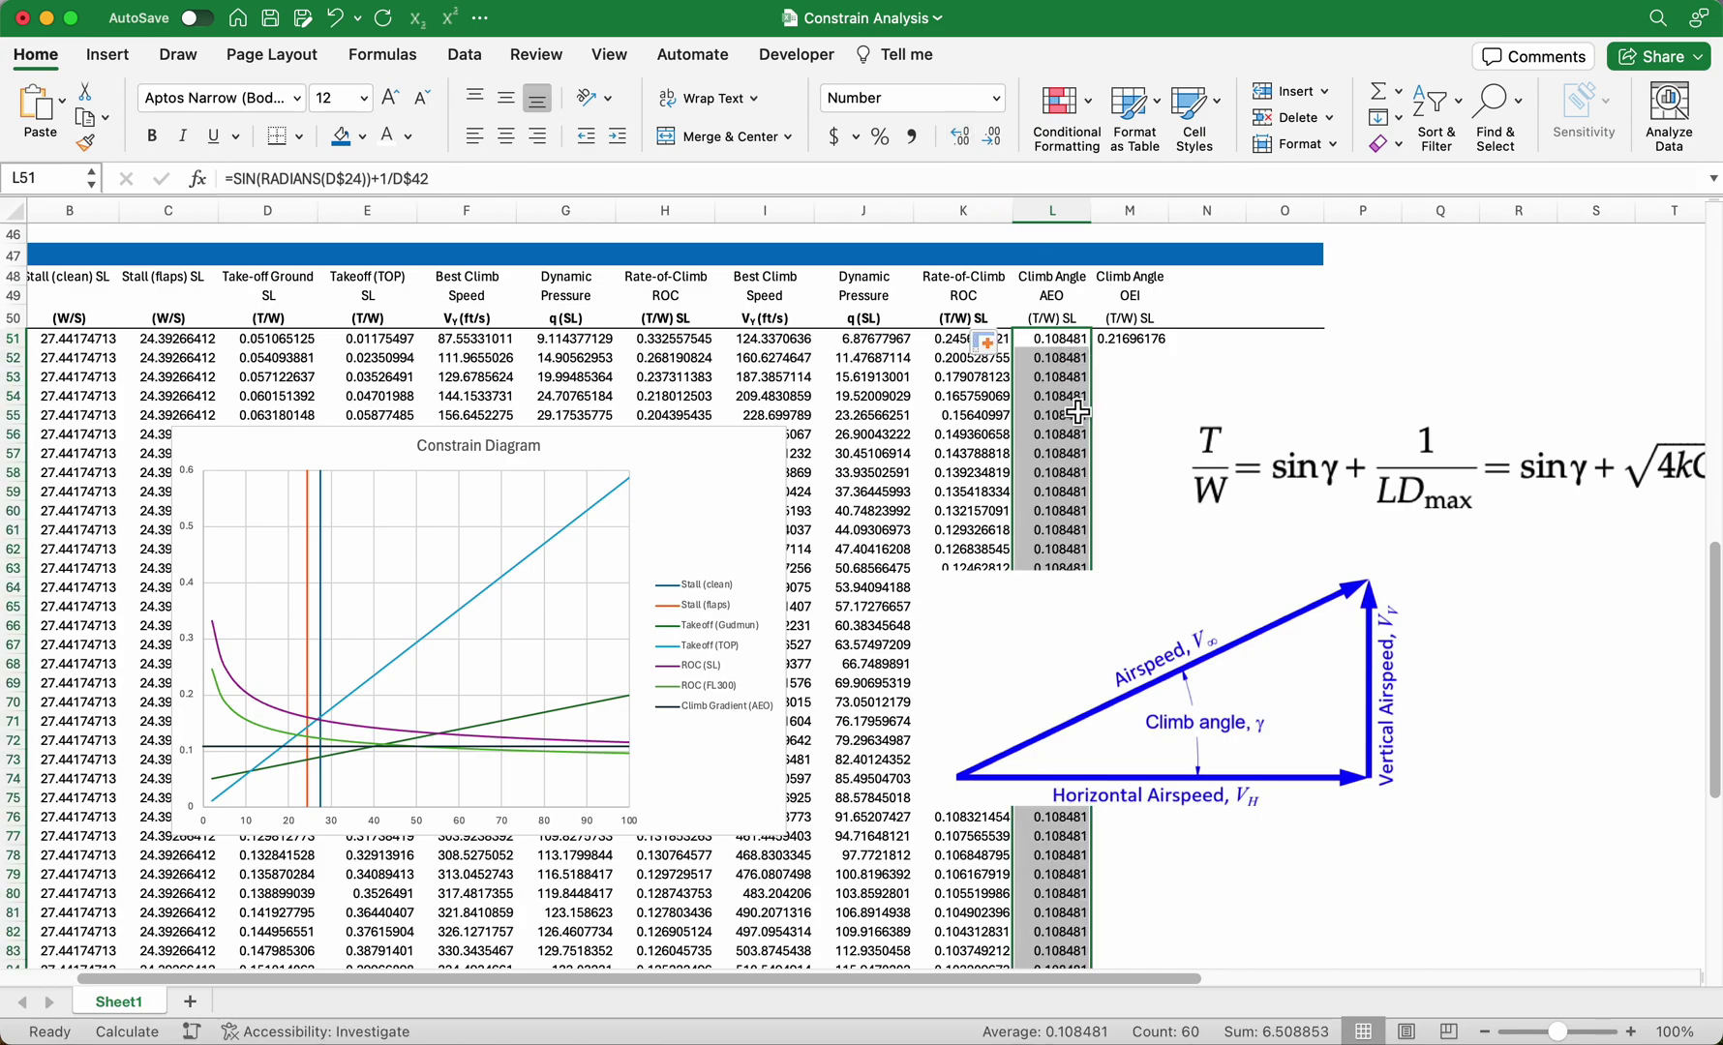
click(1135, 341)
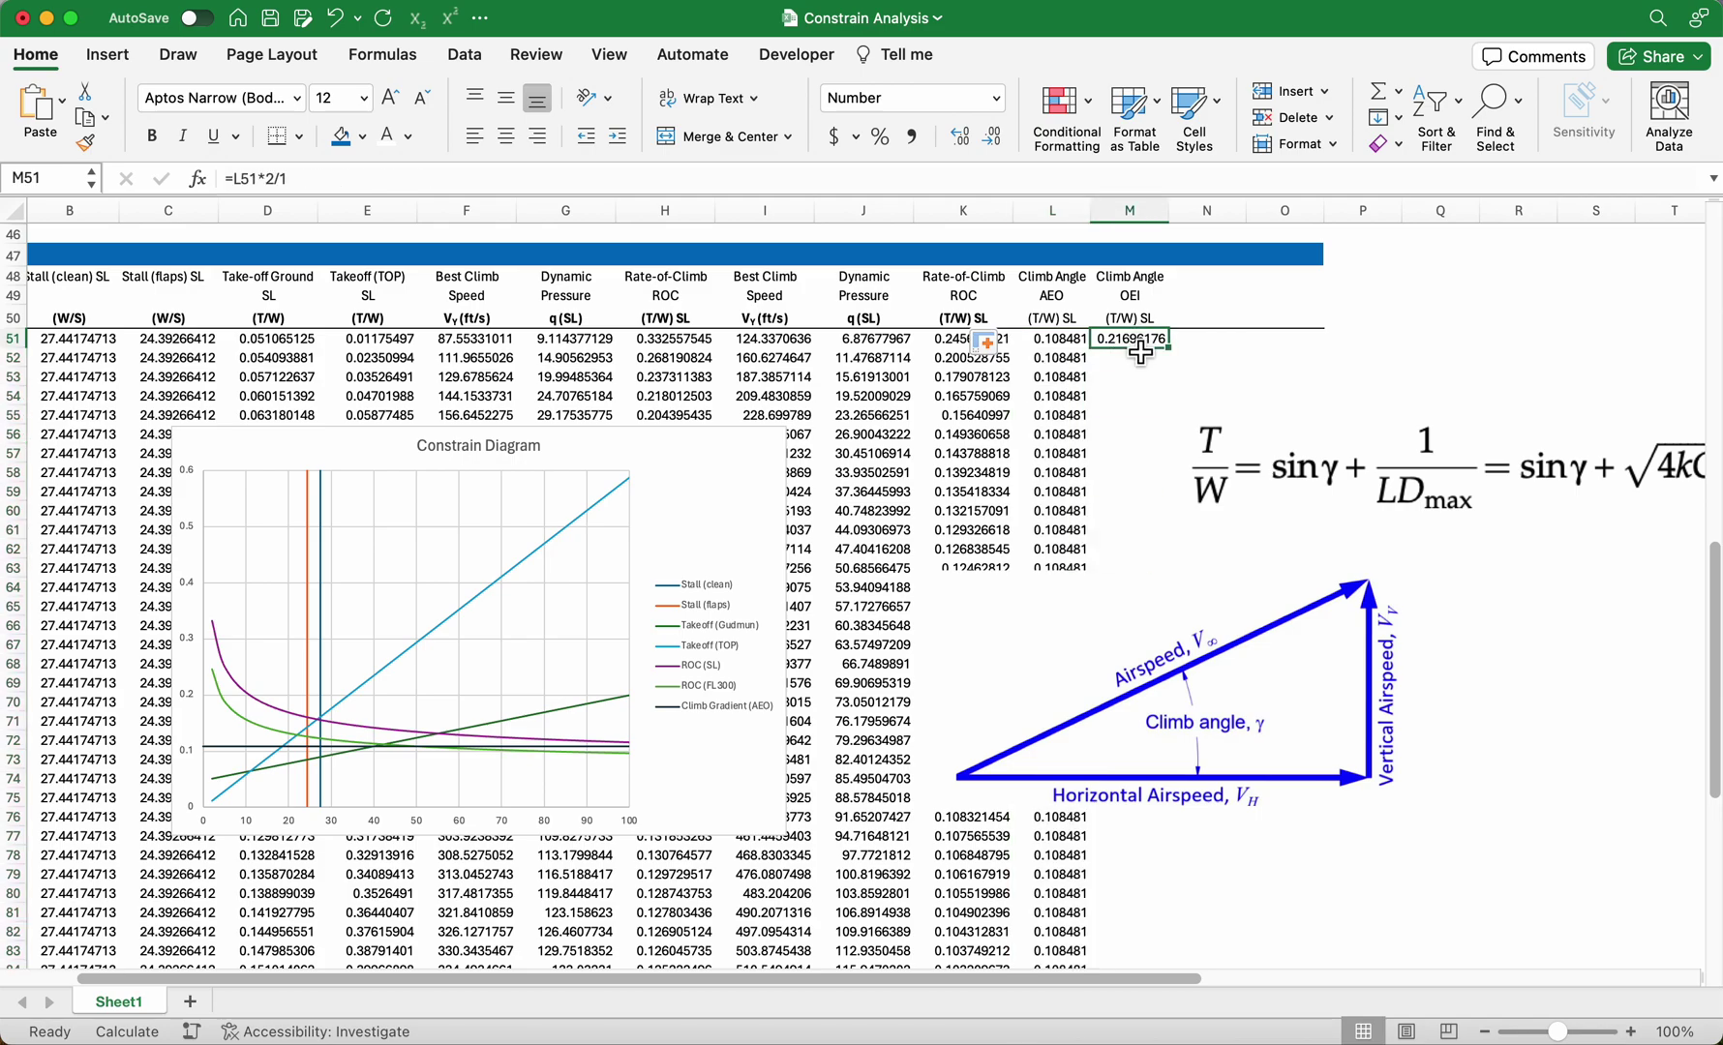
double_click(1174, 355)
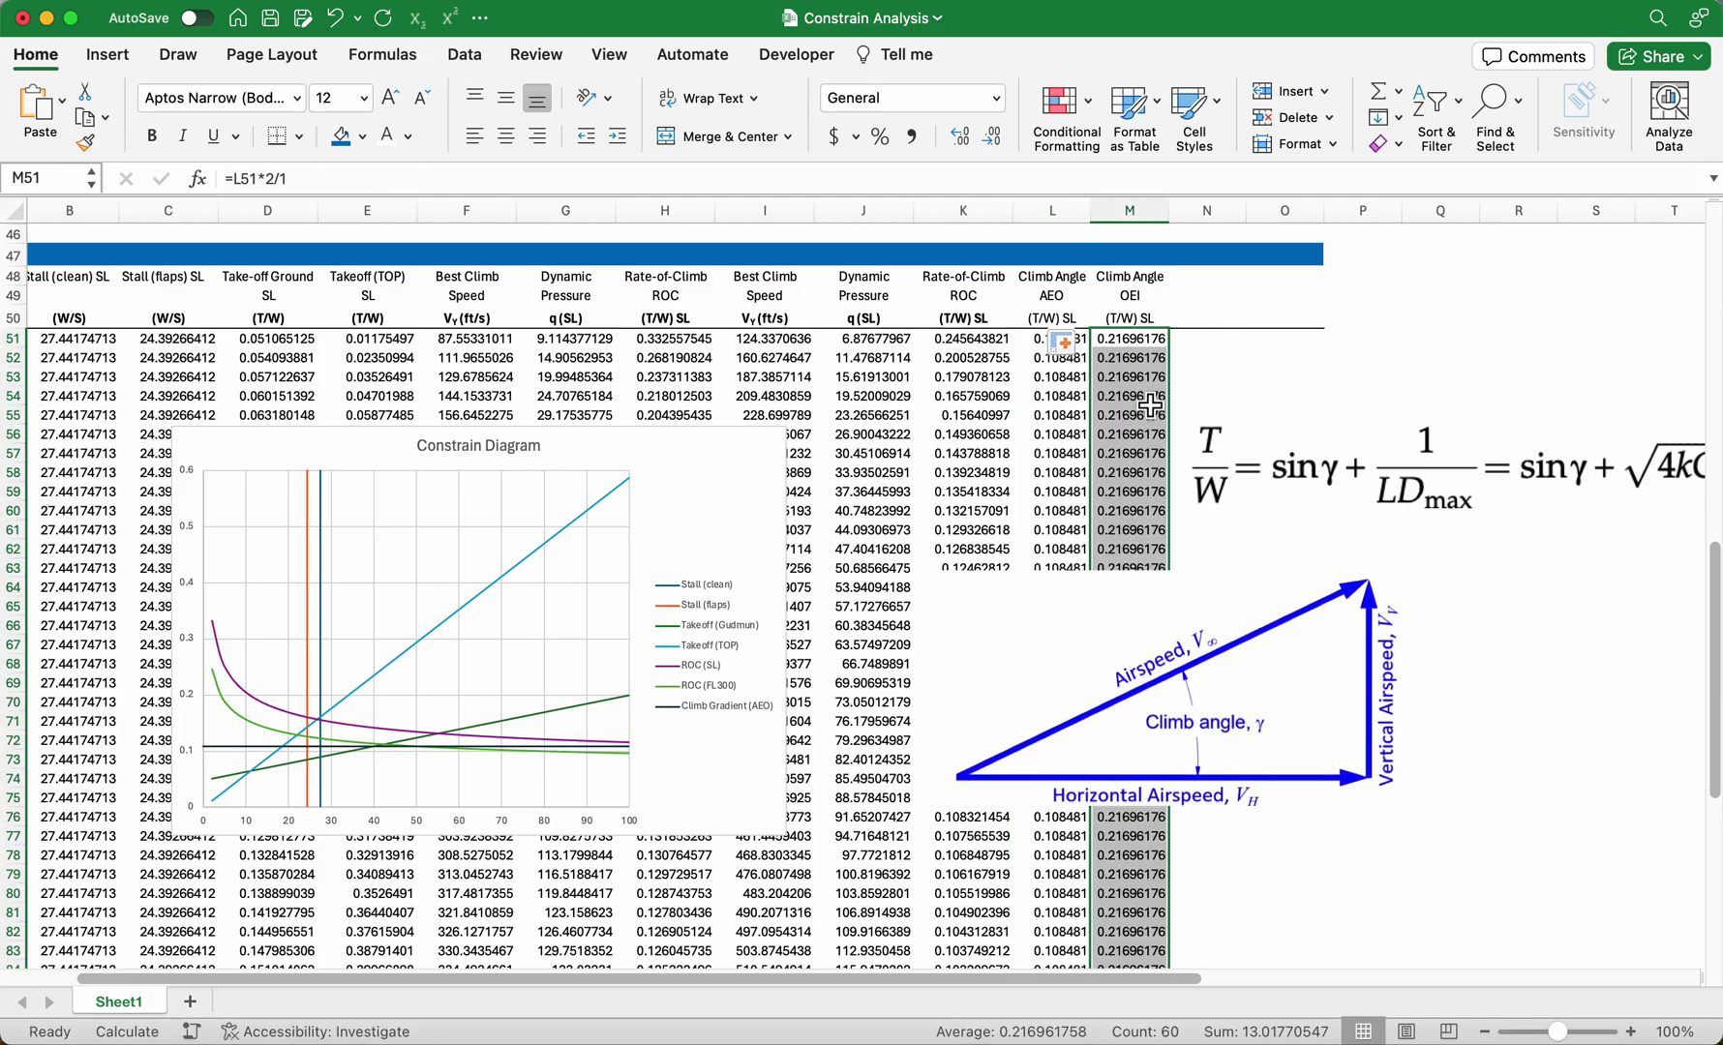
Add a 'Climb Gradient (OEI)' chart series with X values ={0,100} and Y values M51:M52.
right_click(536, 633)
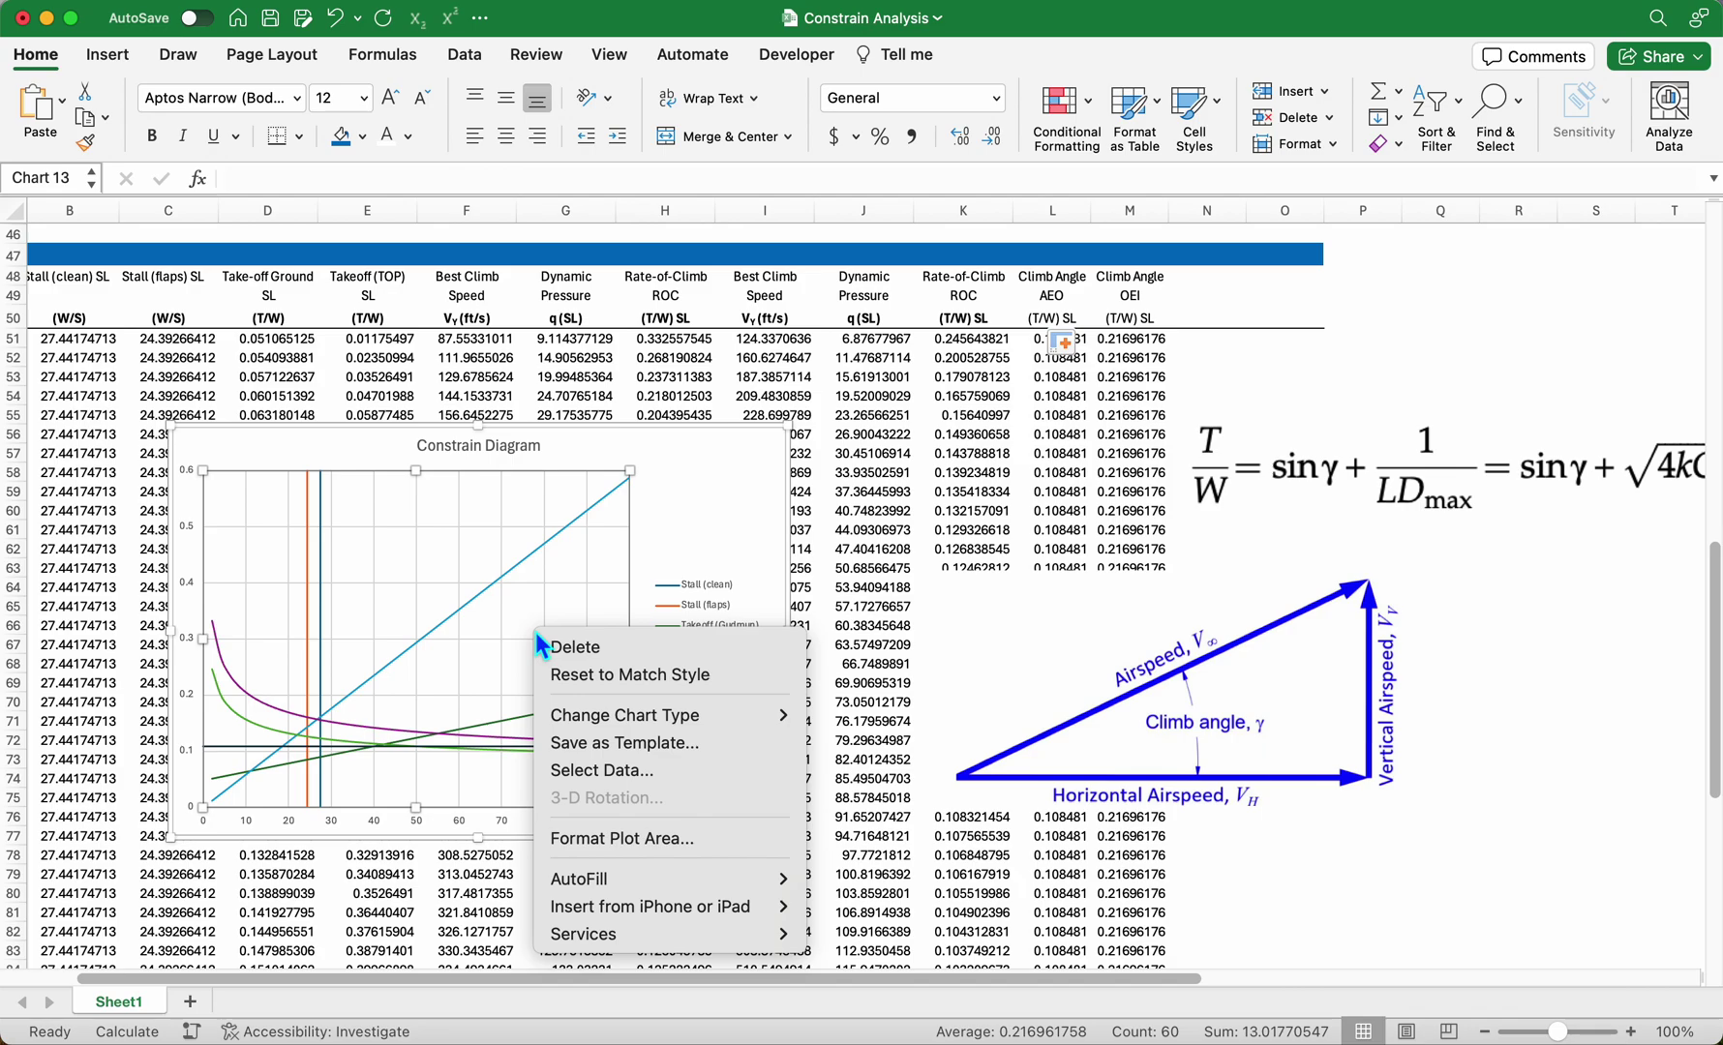
click(635, 774)
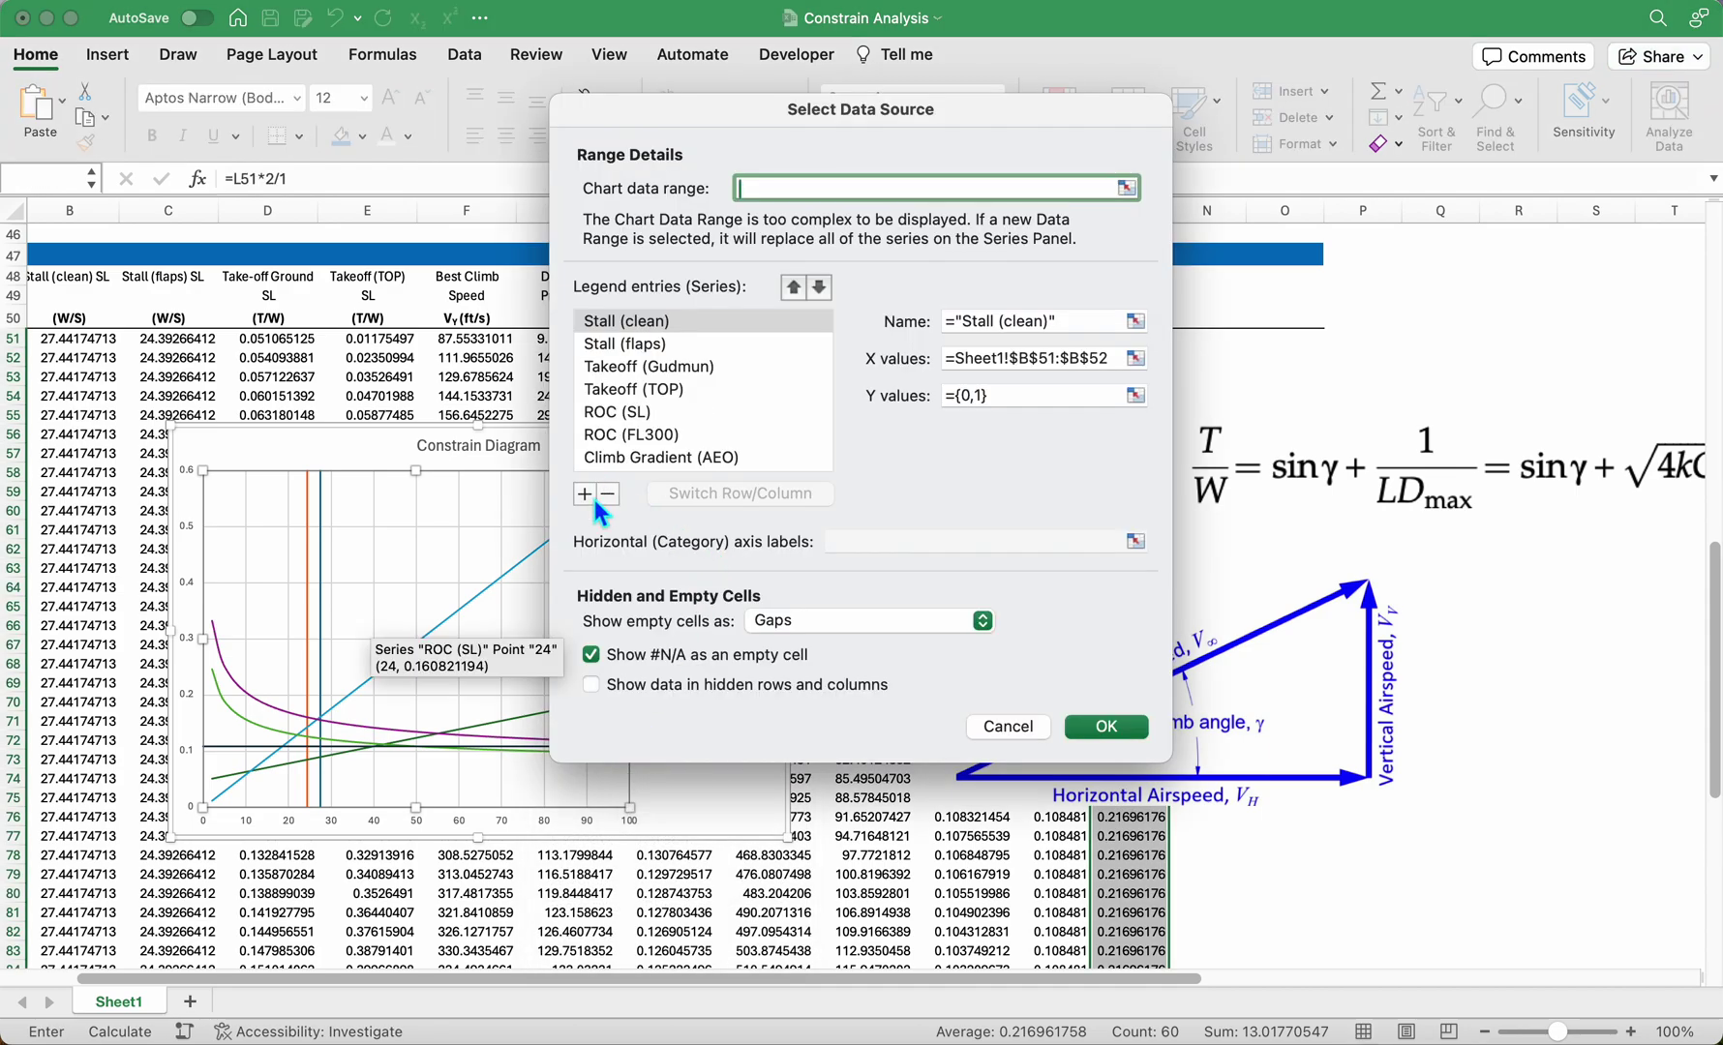
click(584, 494)
click(1026, 320)
text(C)
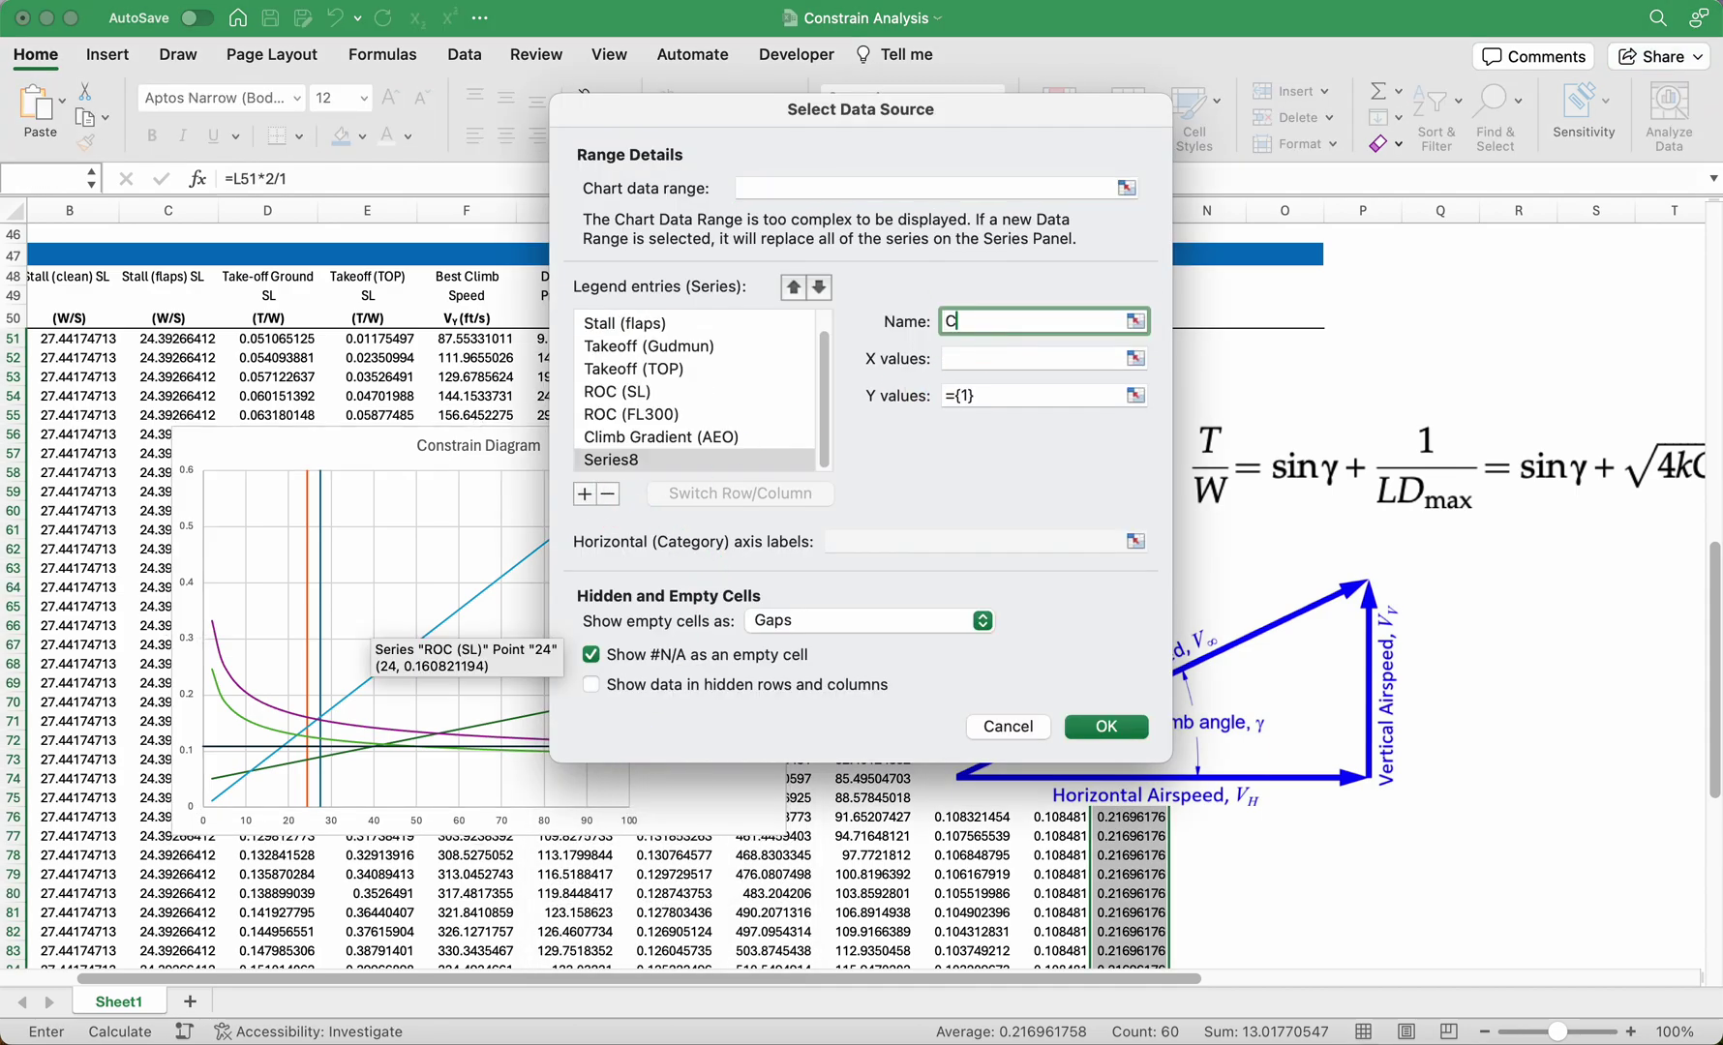
text(limb Gradient (OEI))
click(1087, 360)
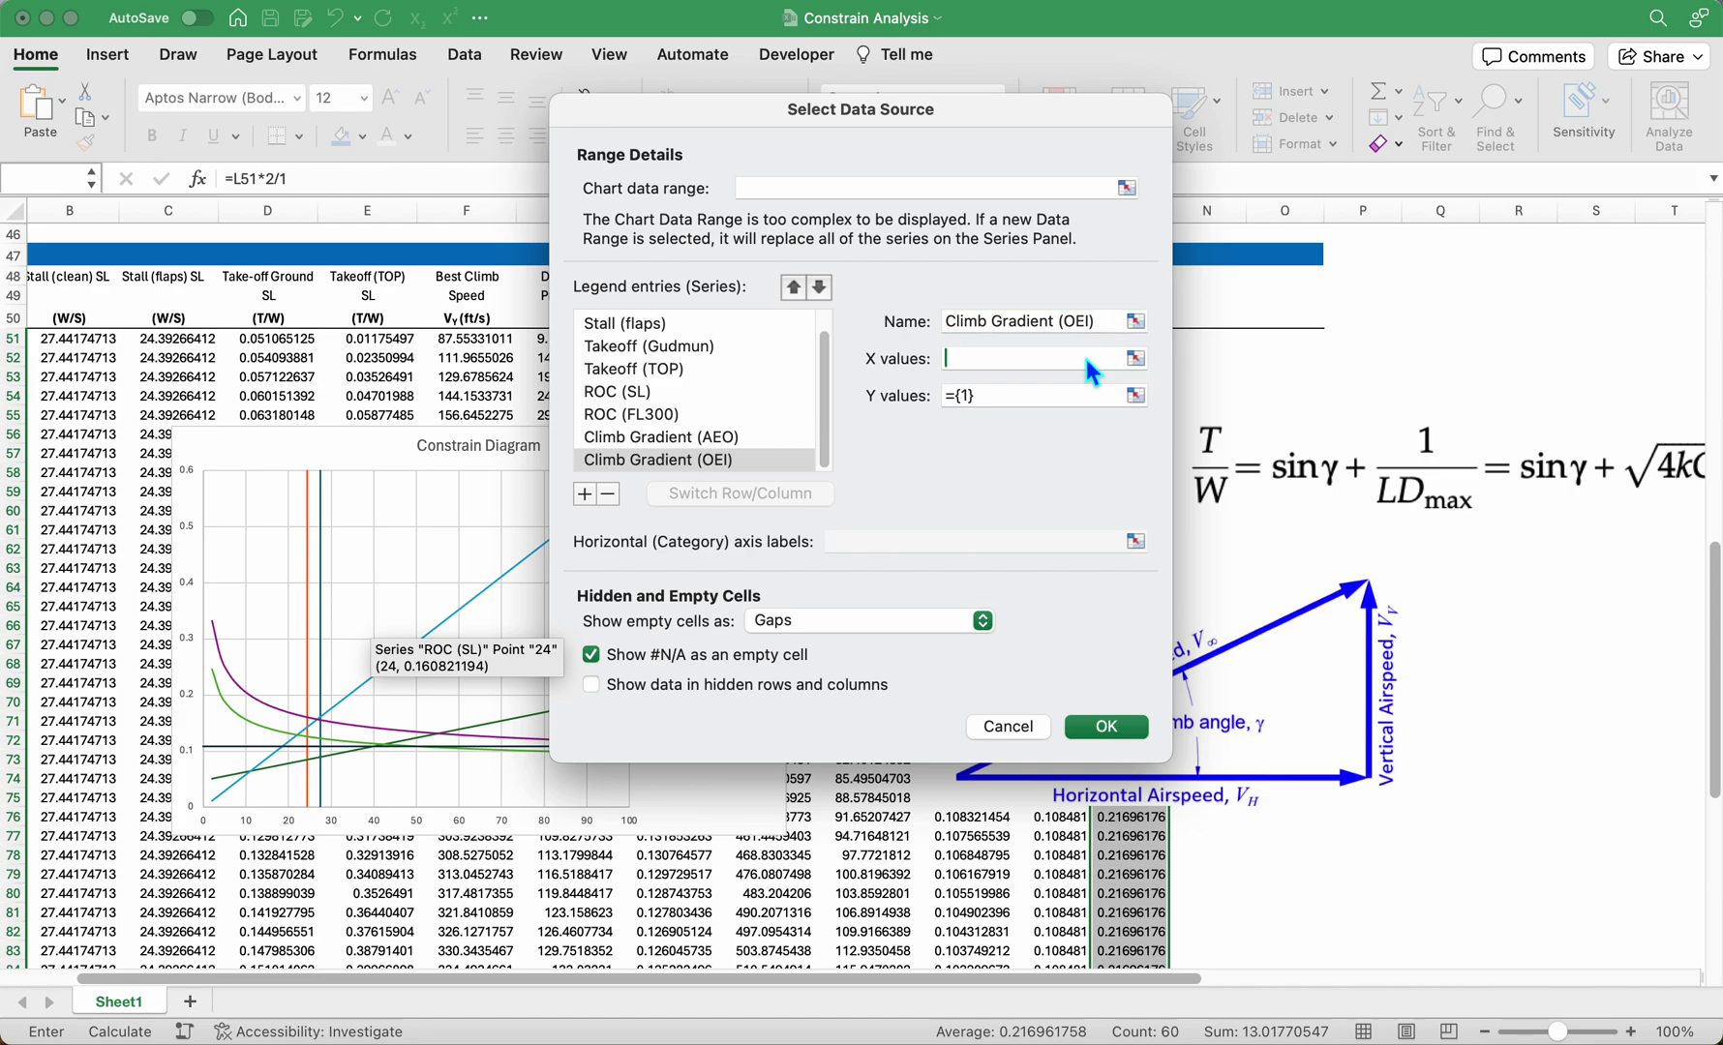
text(={)
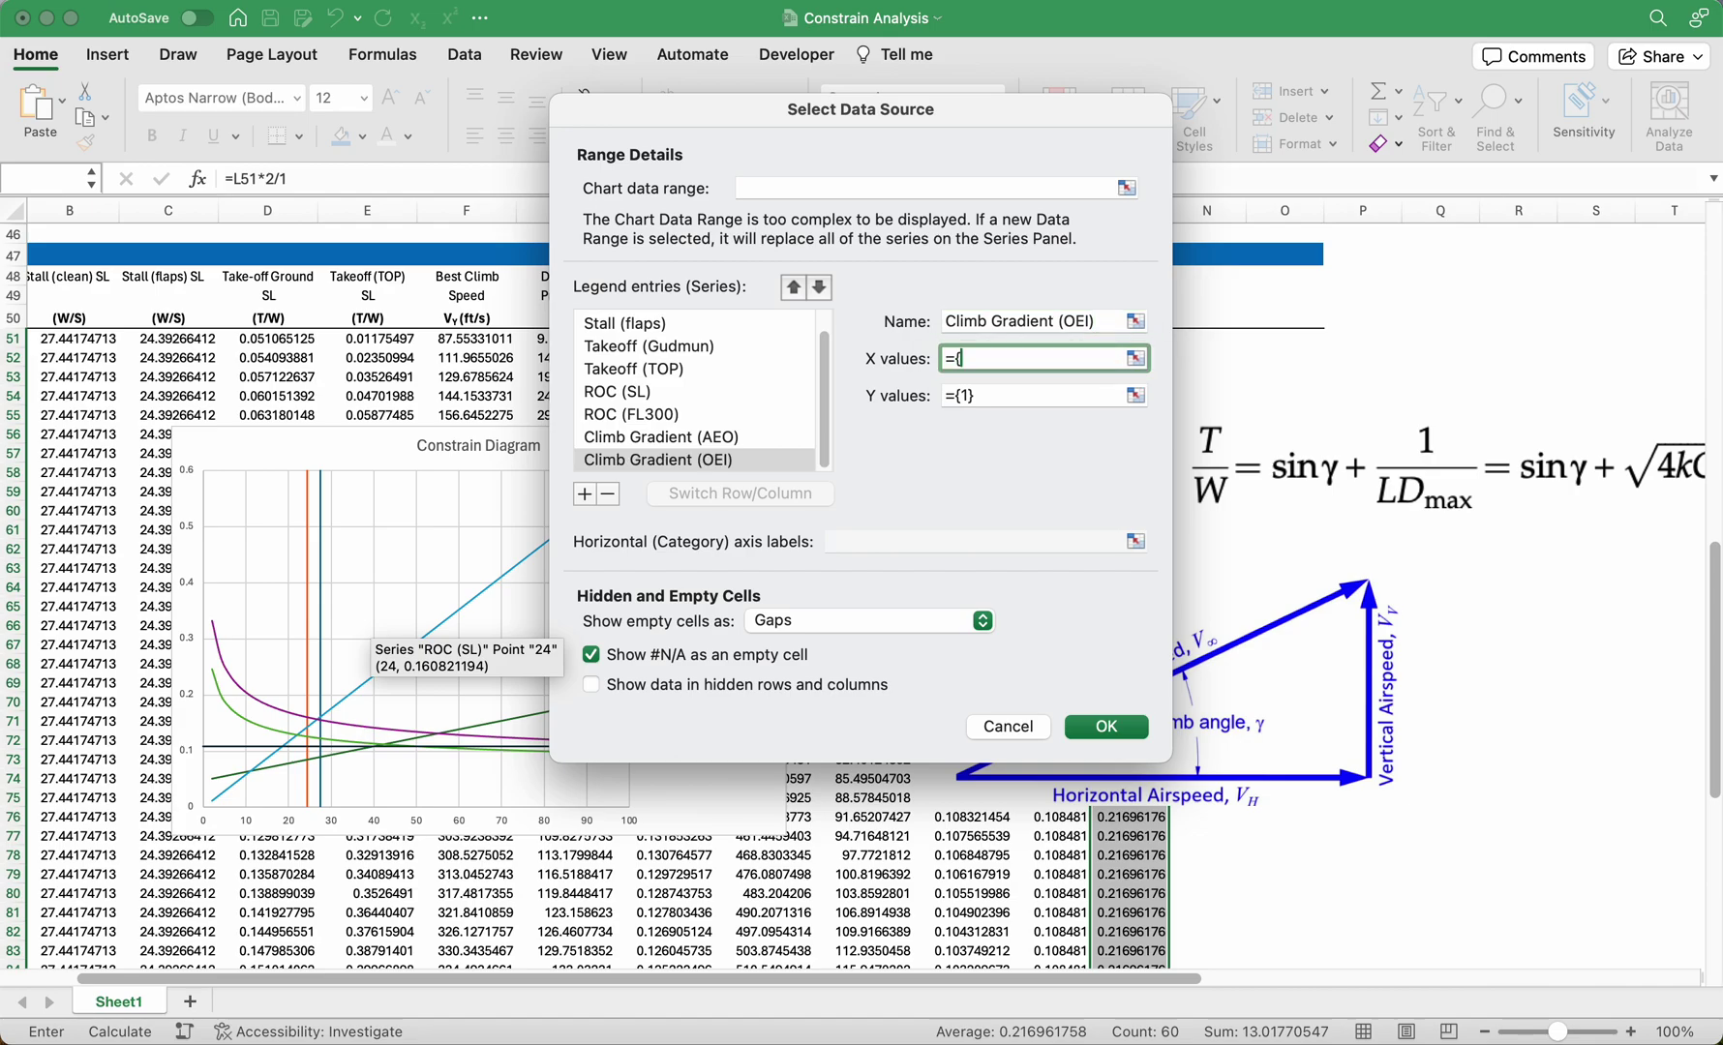
text(0,100})
click(1139, 389)
click(1130, 338)
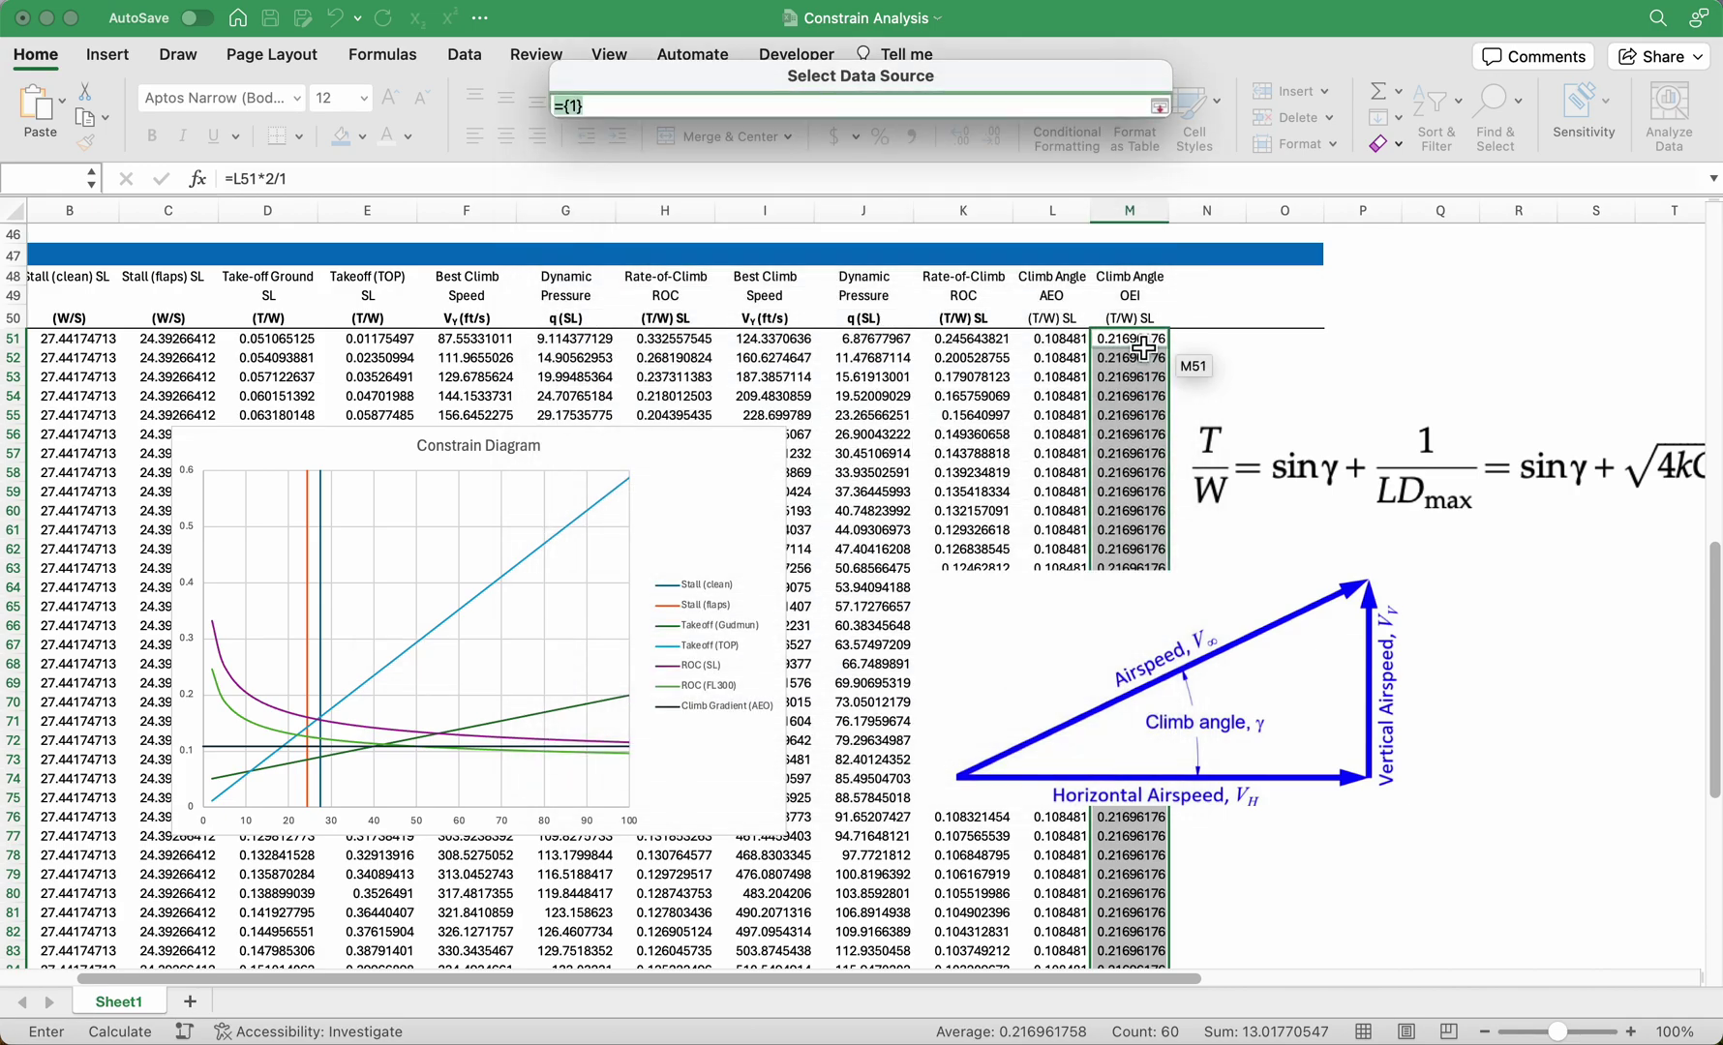
drag(1129, 338, 1144, 357)
key(Return)
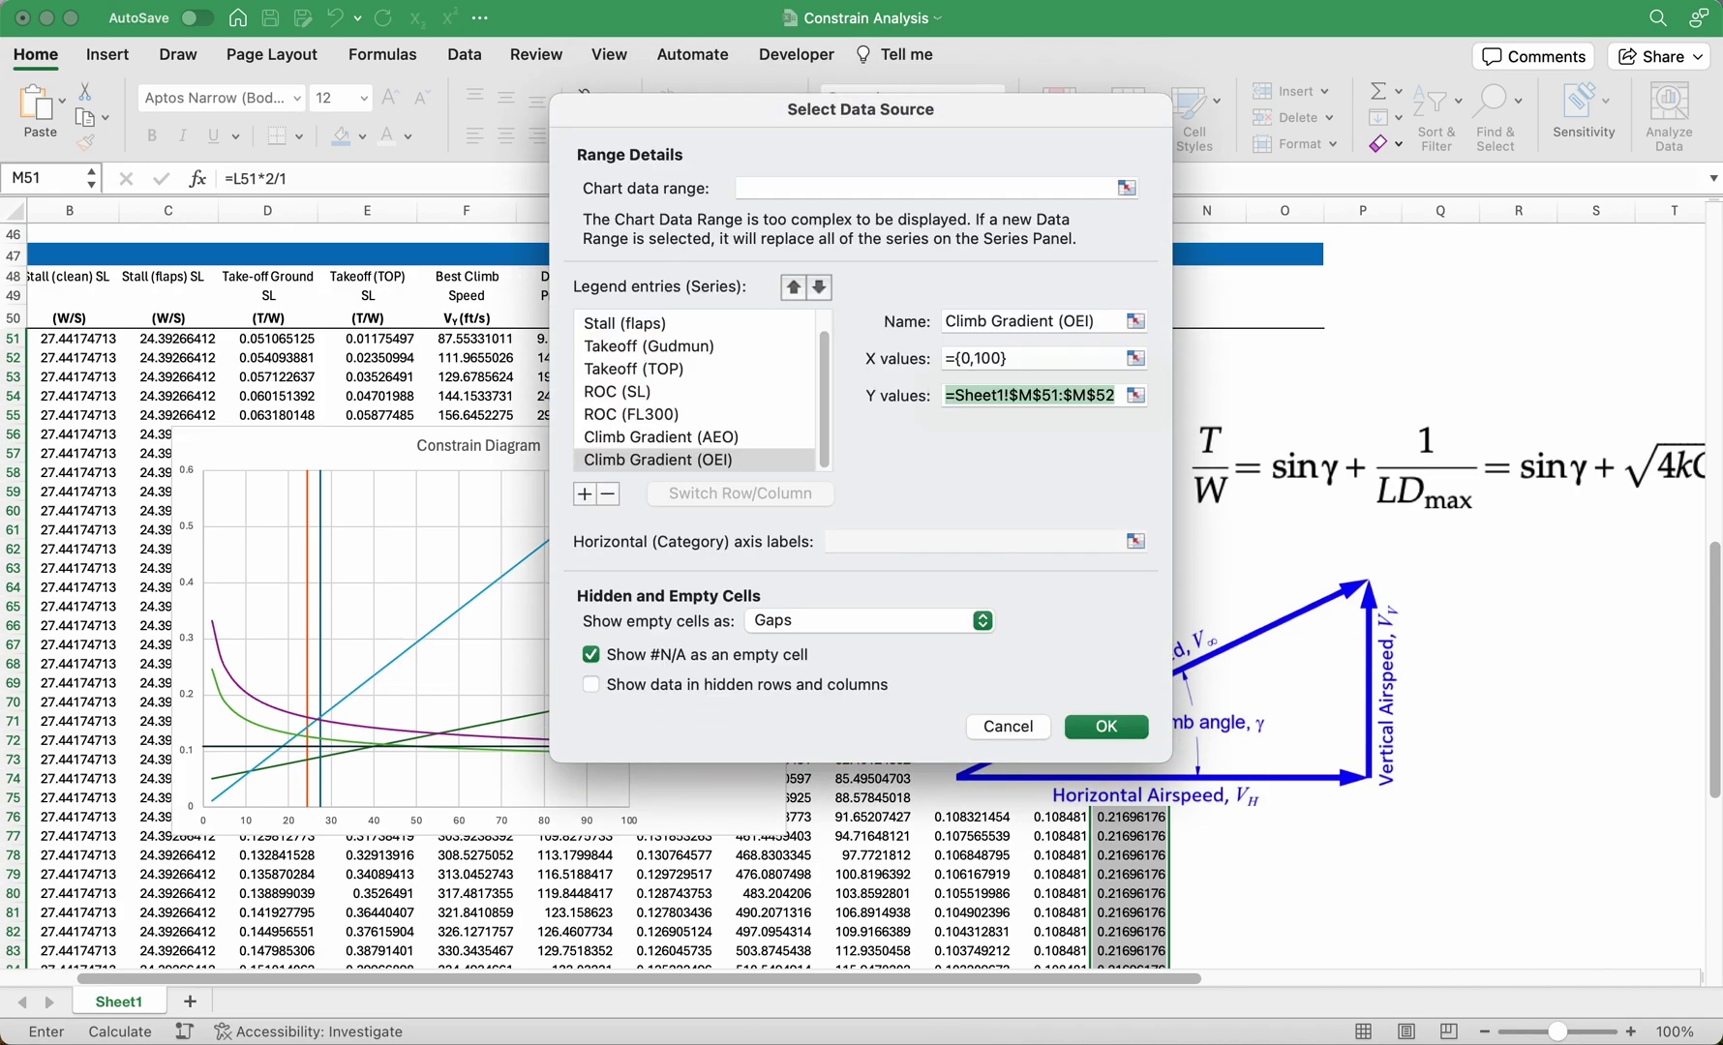
click(1101, 728)
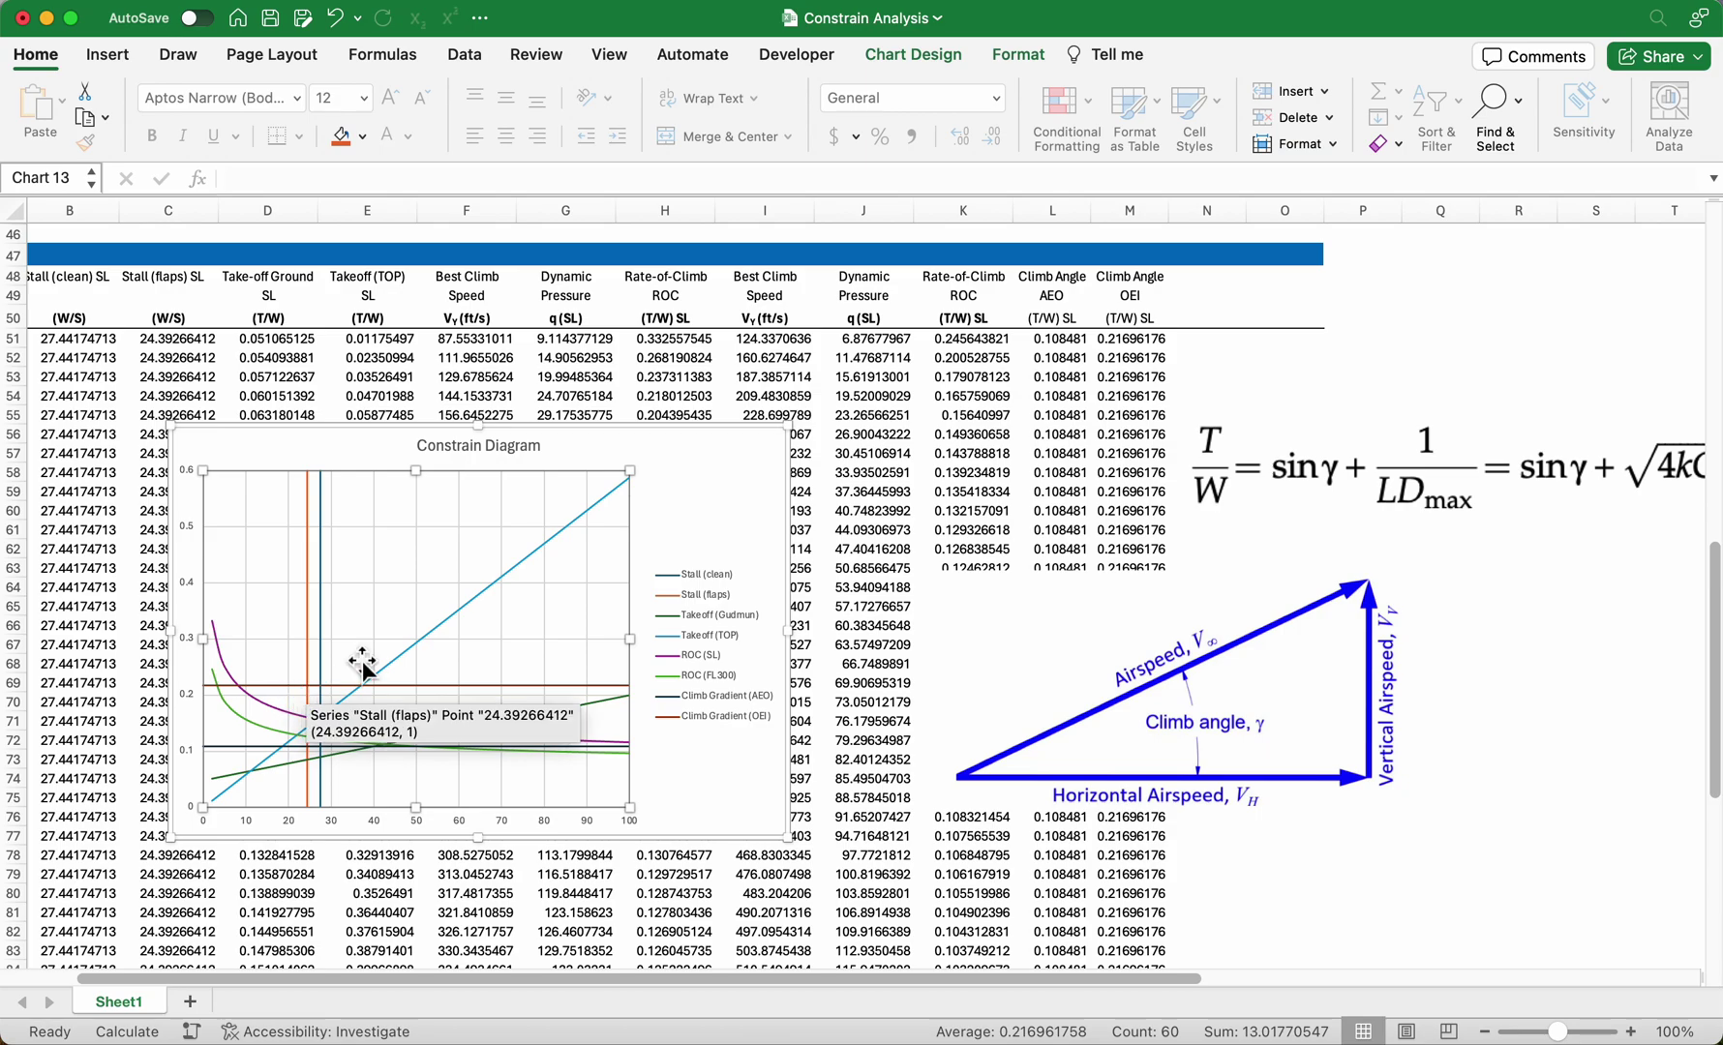
Change the M51 formula to =L51*3/2 and fill it down column M.
double_click(1146, 338)
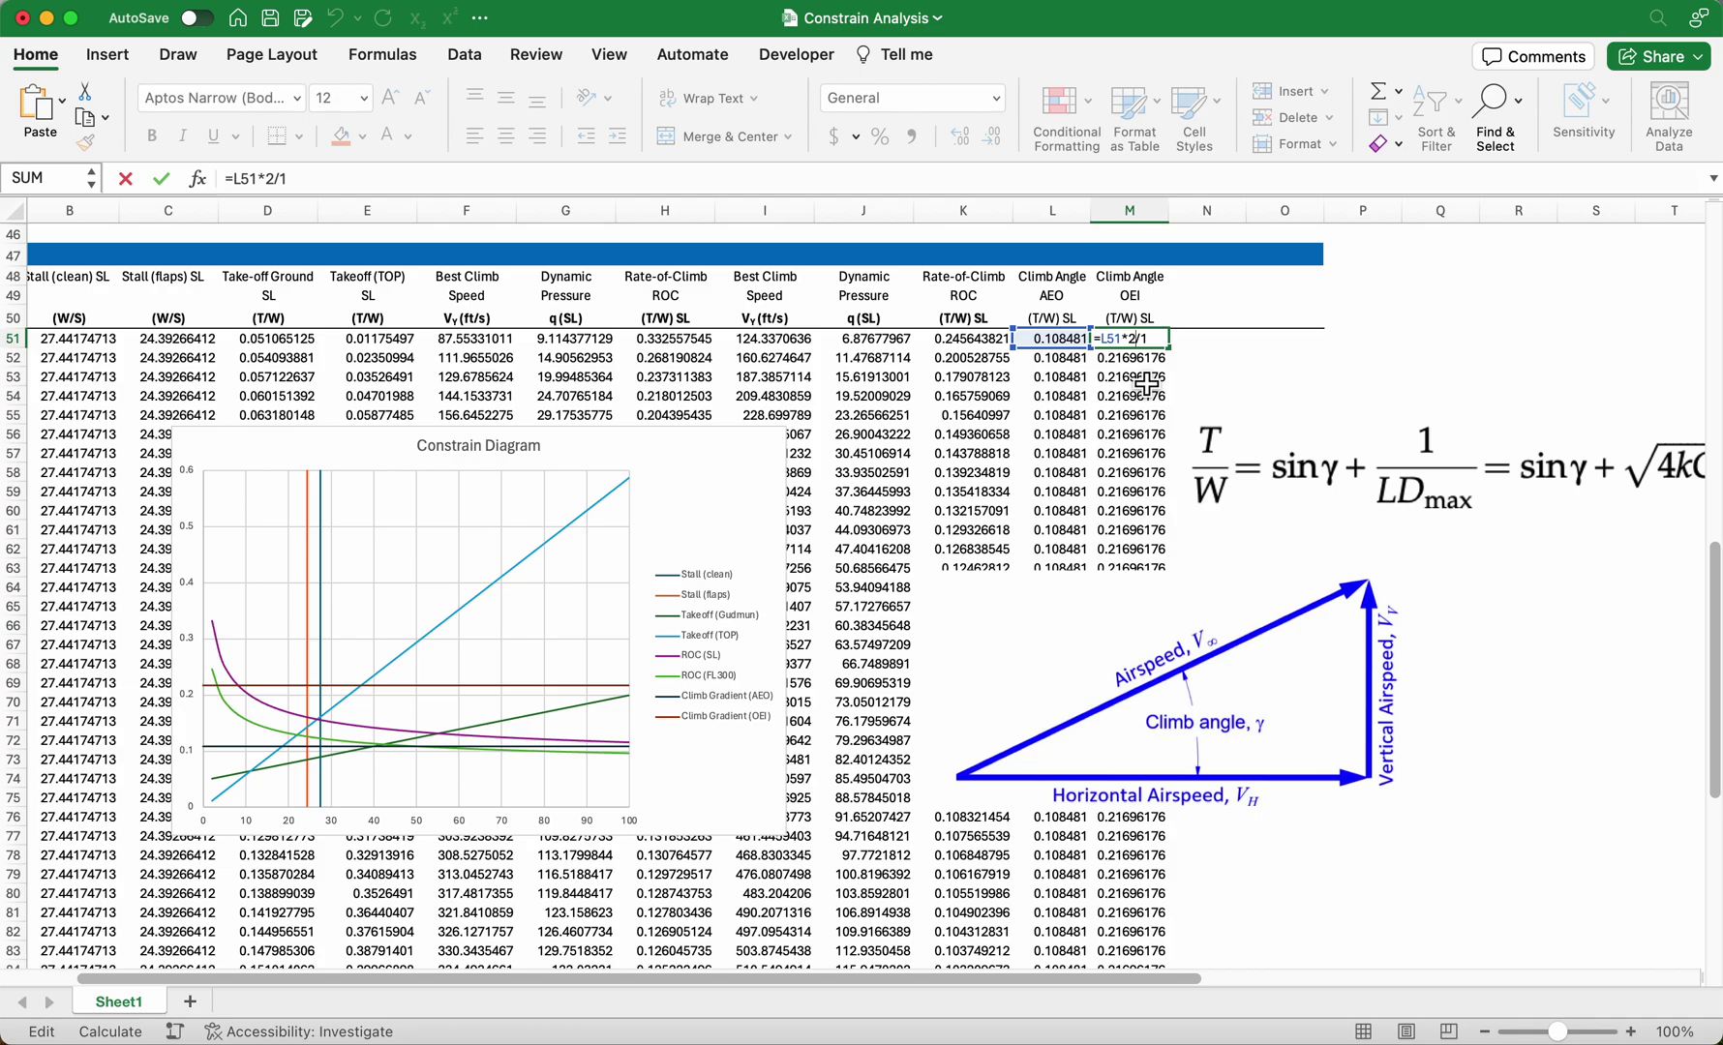
key(BackSpace)
key(BackSpace)
key(BackSpace)
text(3/1)
key(BackSpace)
text(2)
key(Return)
click(1157, 341)
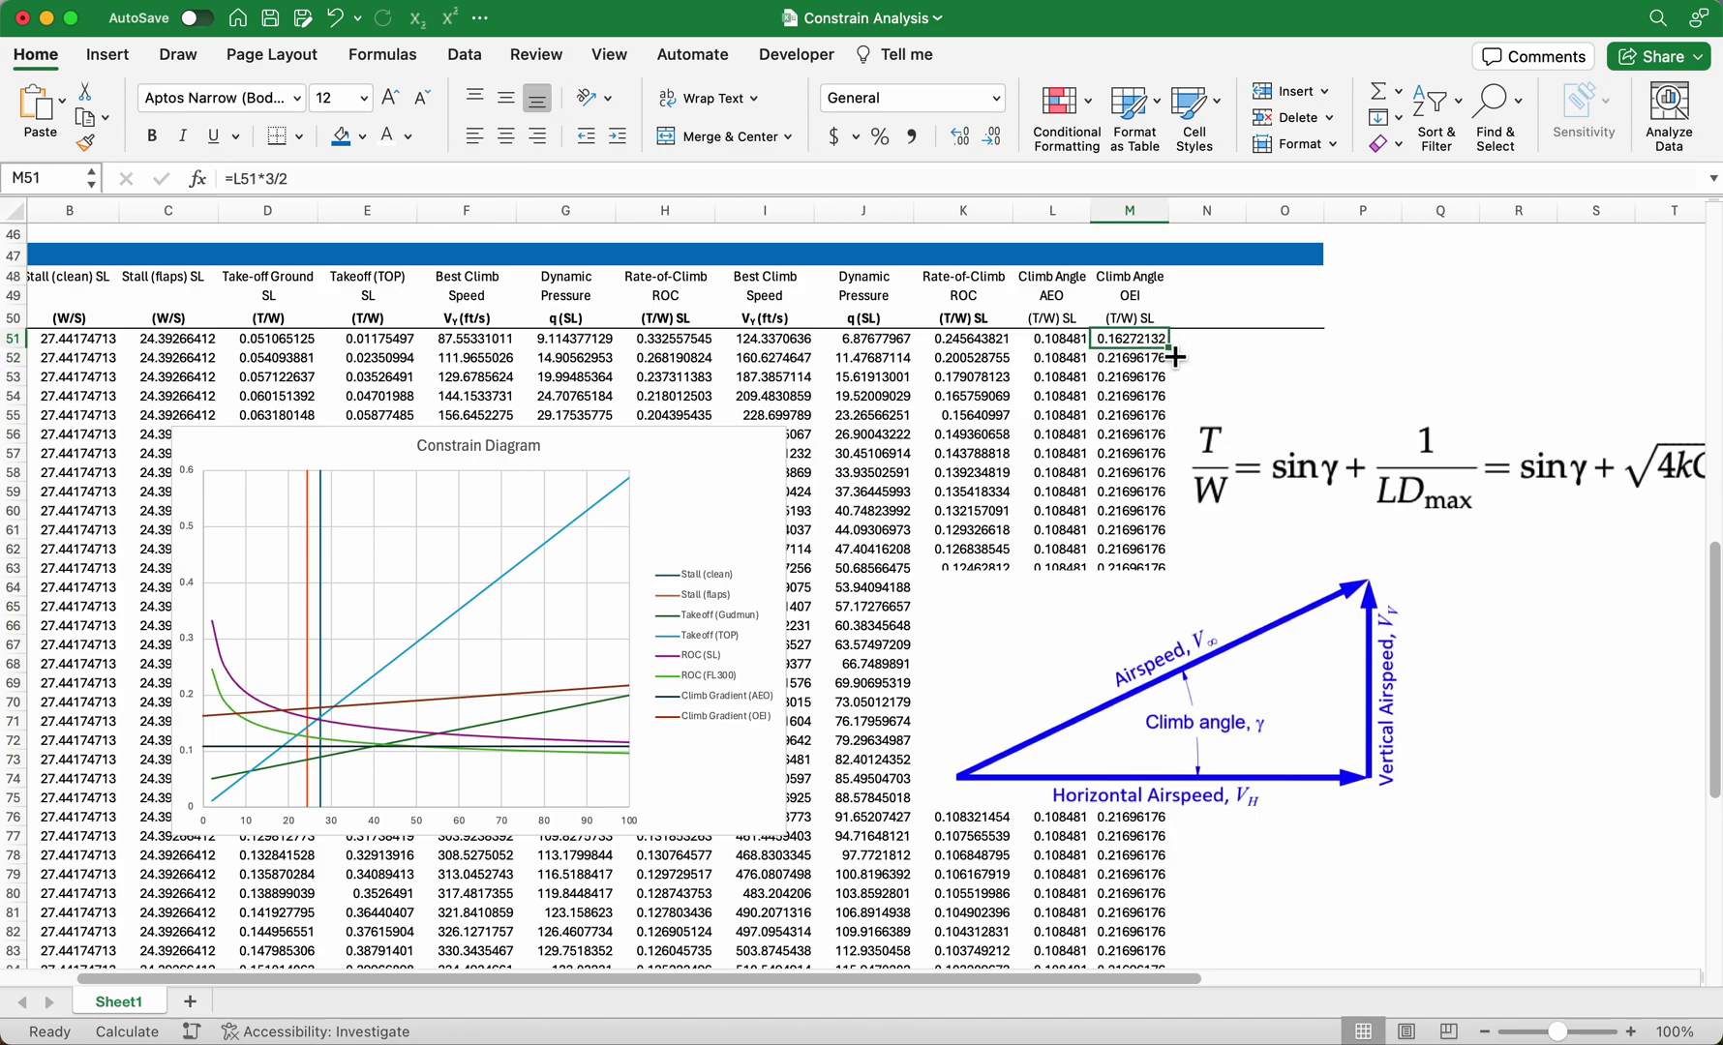
double_click(1175, 357)
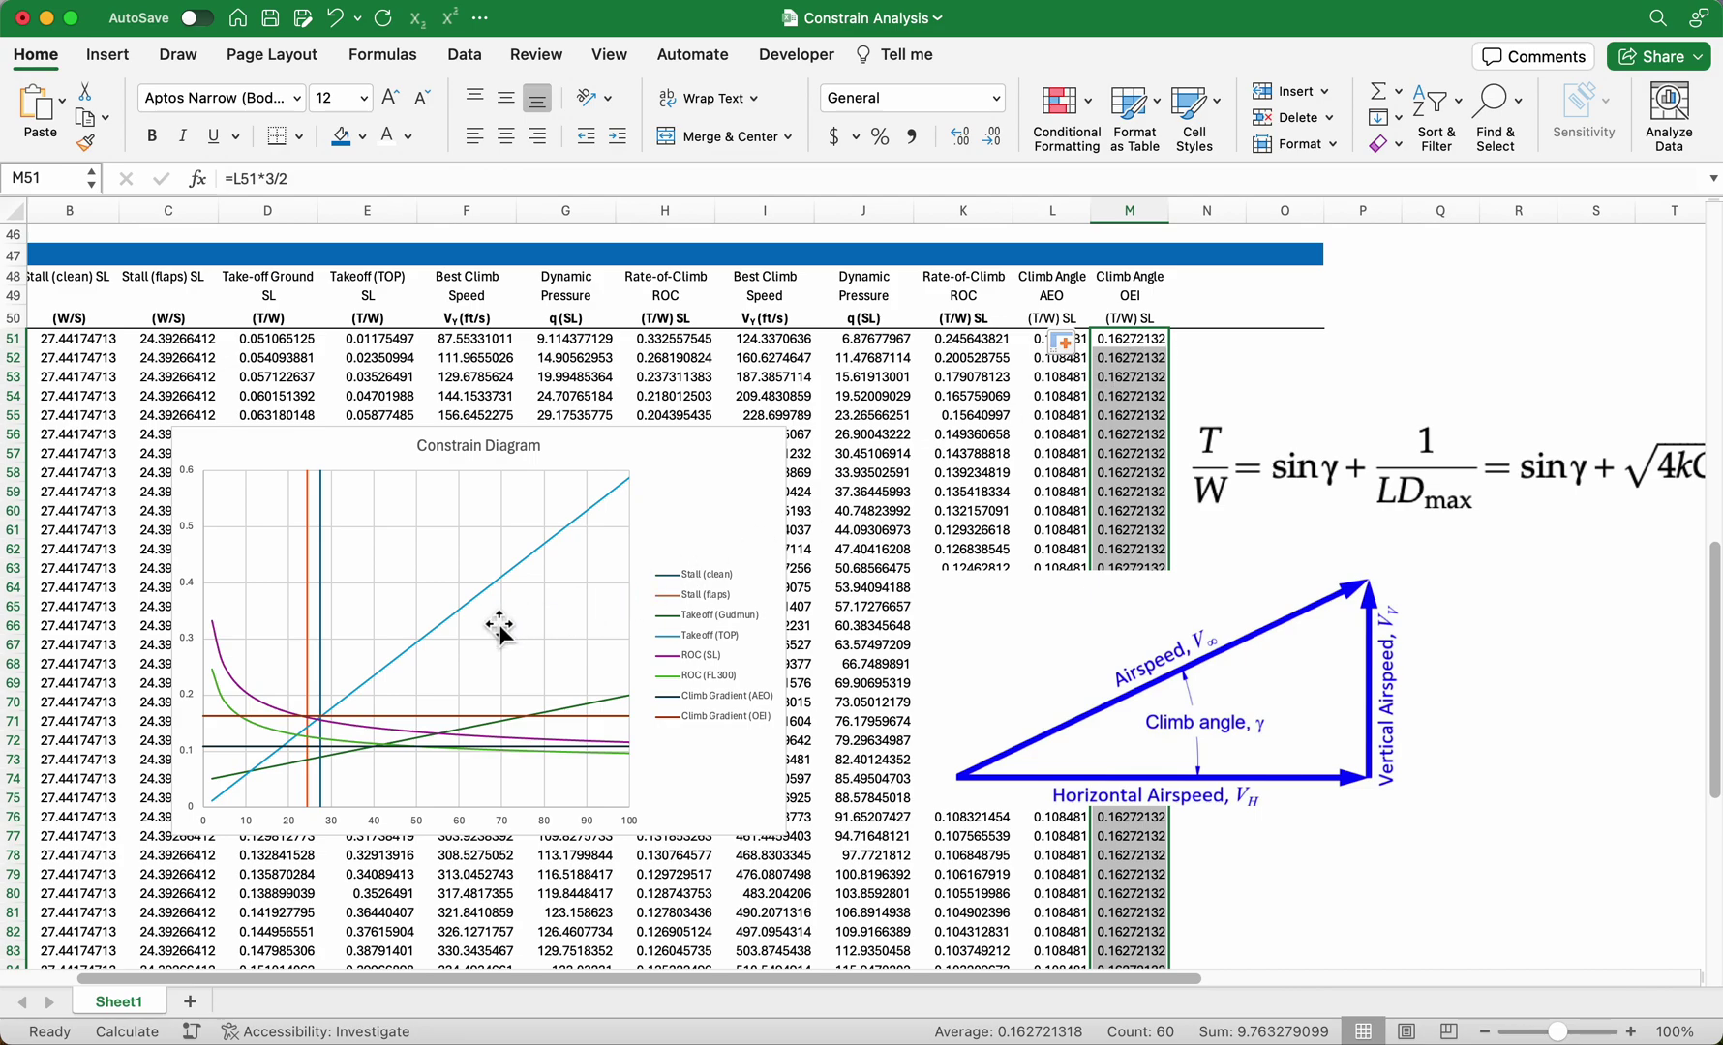
Delete the T/W equation picture beside the Constrain Diagram.
mouse_move(307, 720)
click(1354, 478)
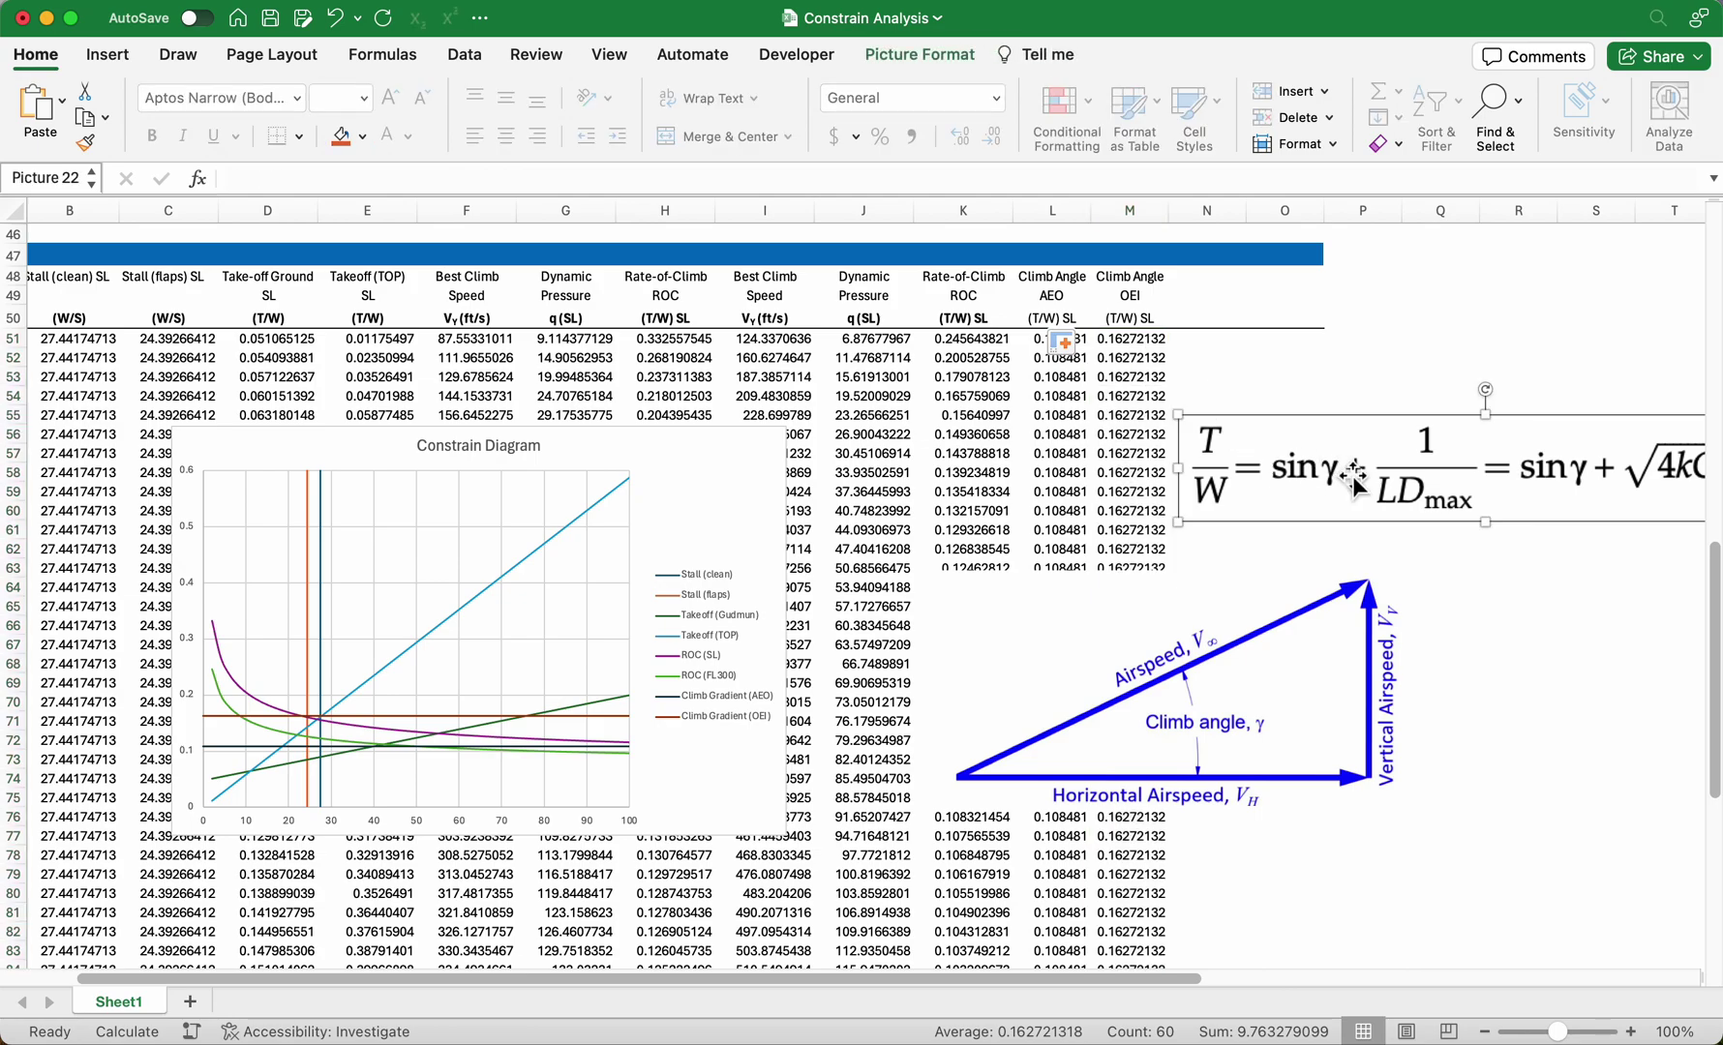
key(Delete)
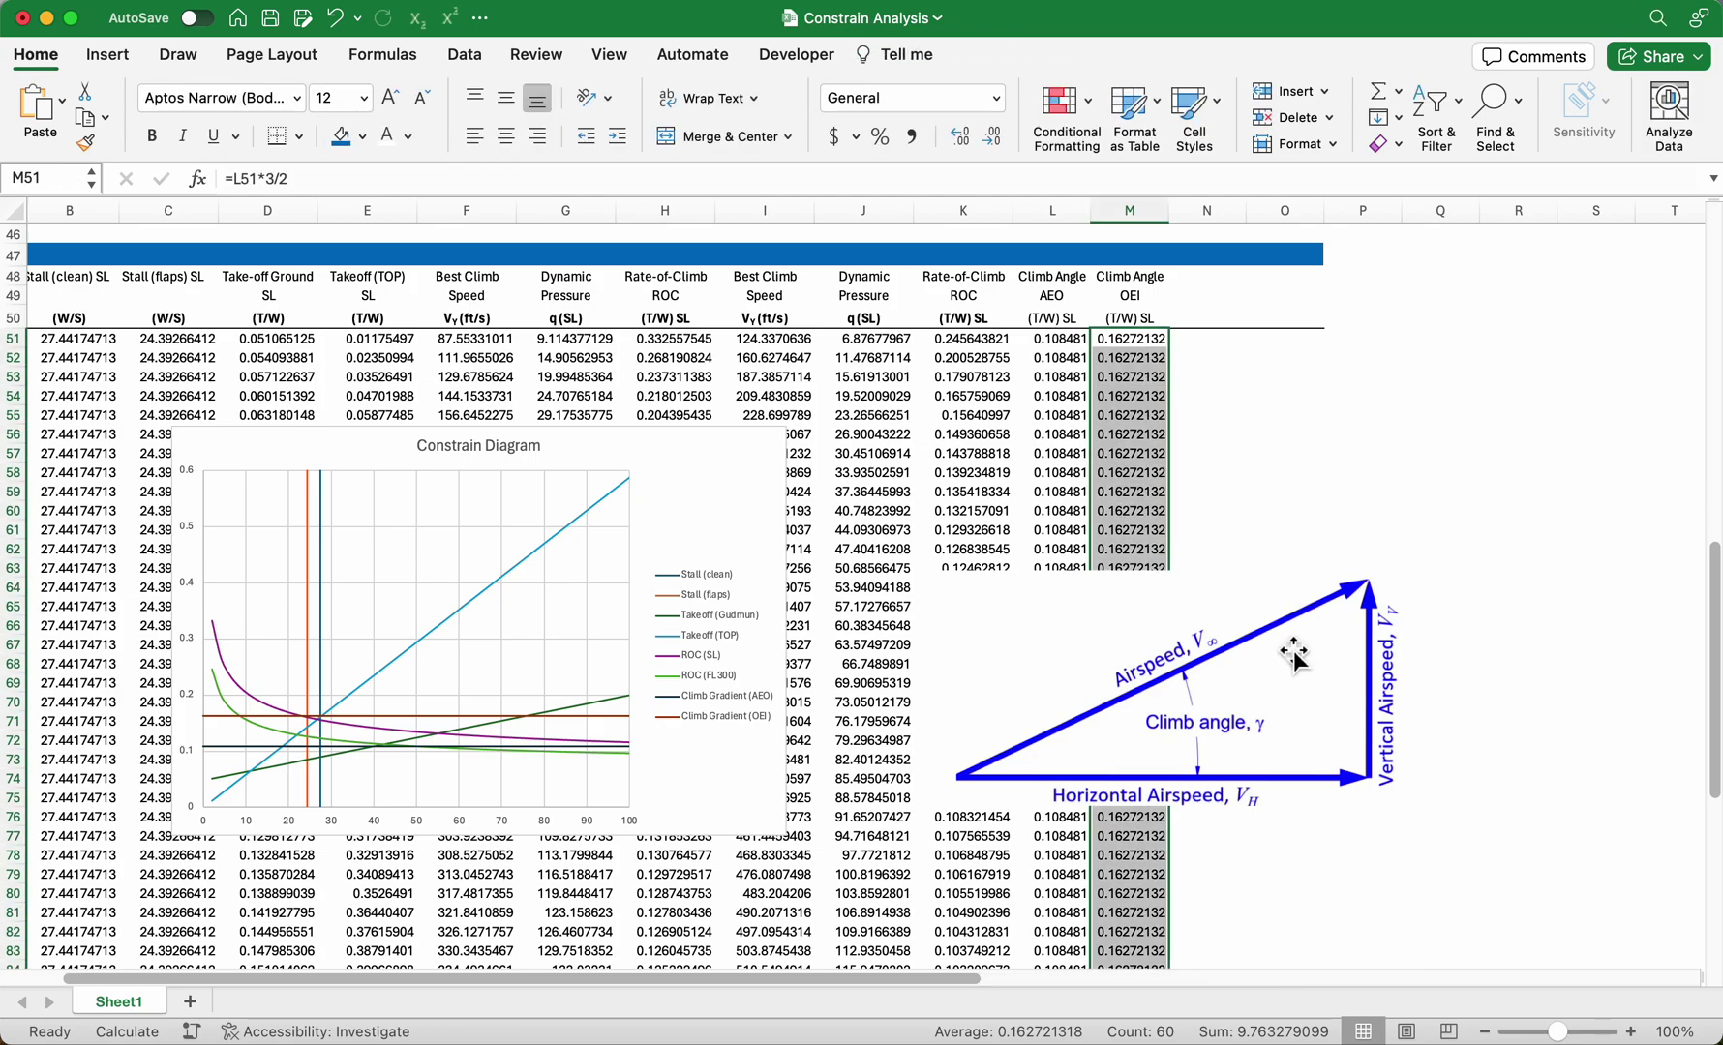